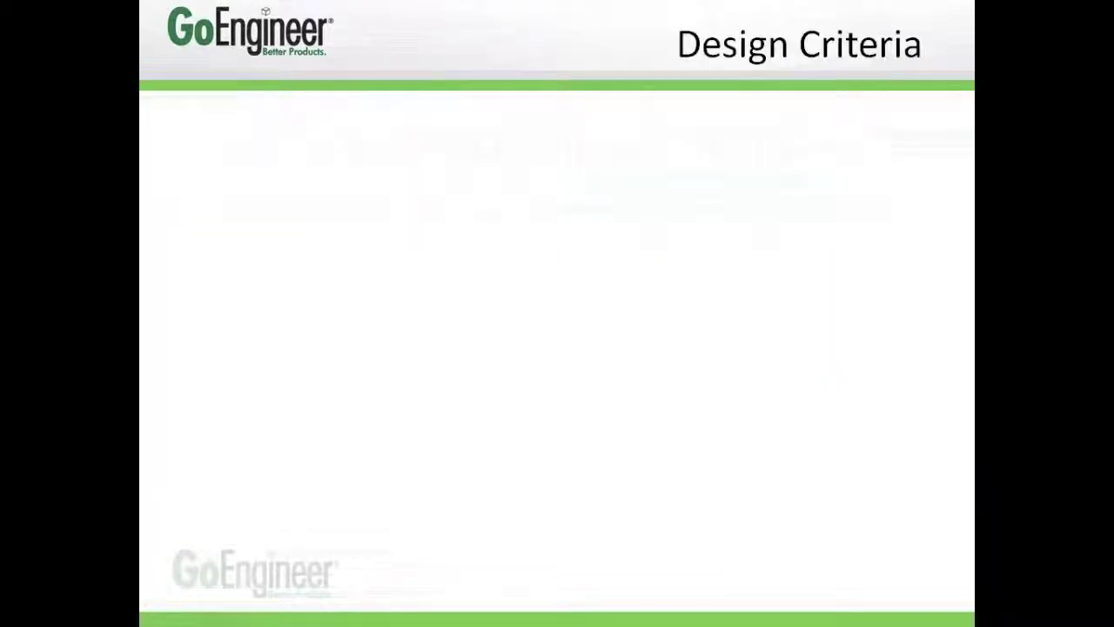
pyautogui.press('Right')
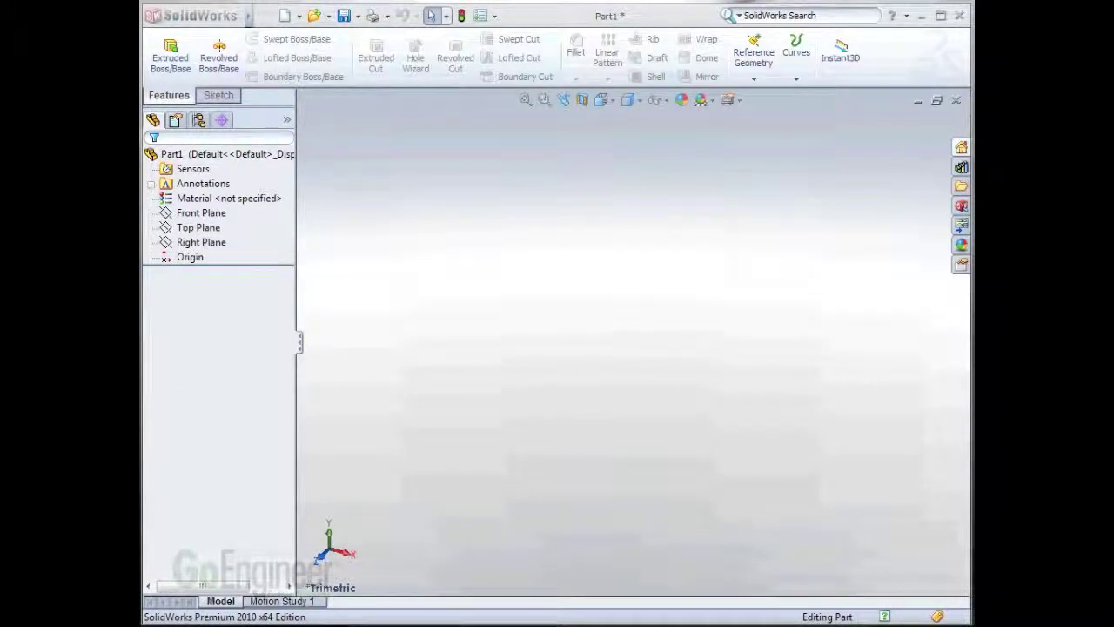
# Start a sketch on the Top Plane and draw a center rectangle about 8.14 by 4.81 in, centered on the origin.
pyautogui.rightClick(187, 228)
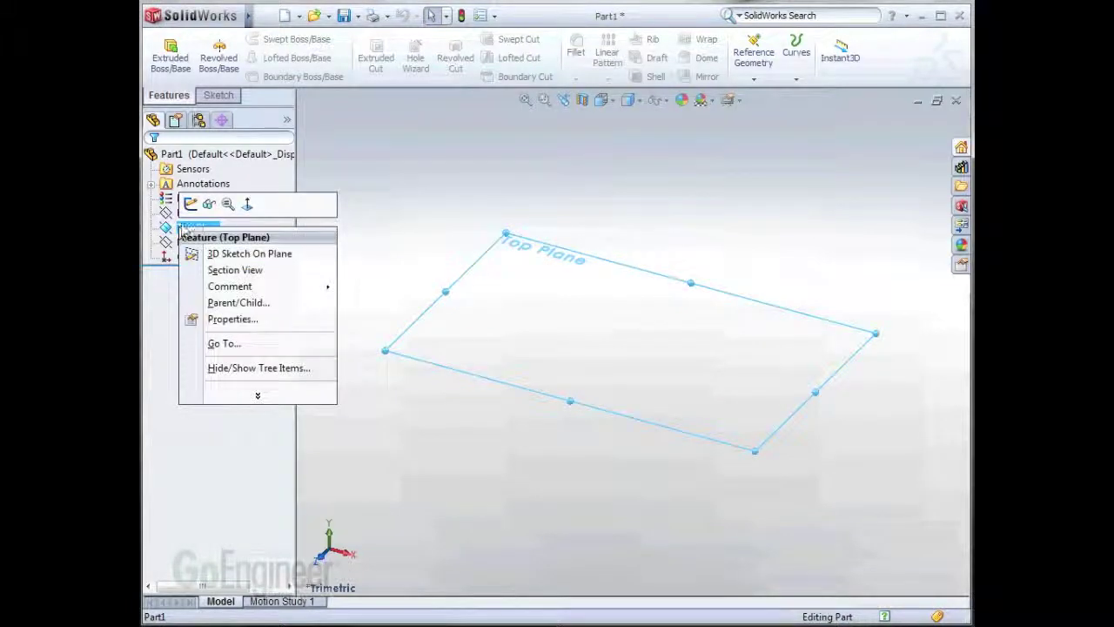
pyautogui.click(191, 203)
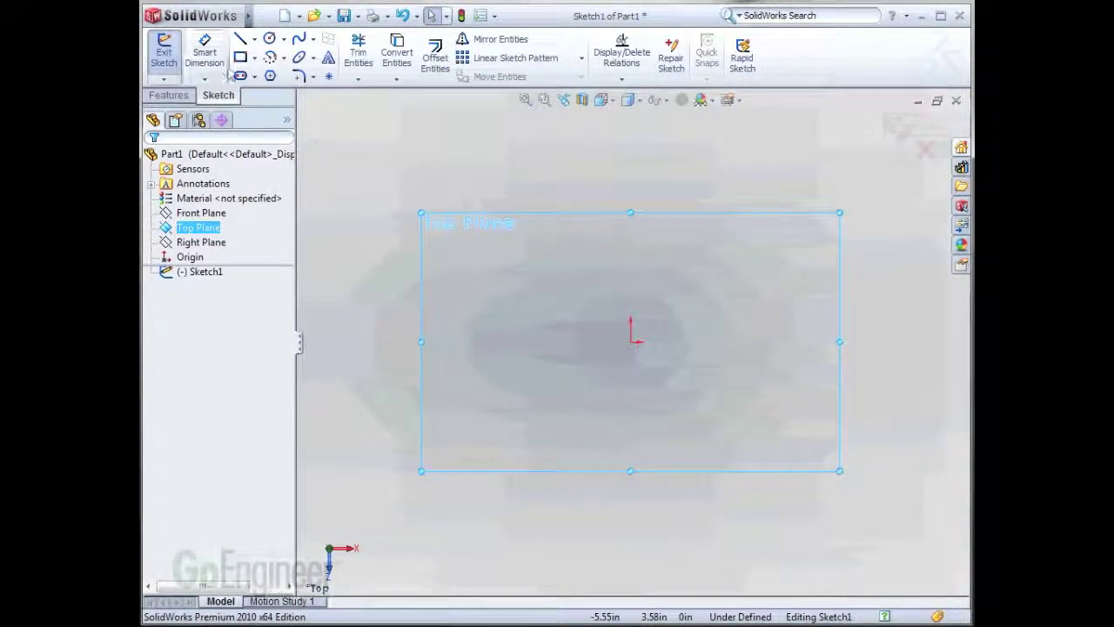
pyautogui.click(255, 59)
pyautogui.click(296, 91)
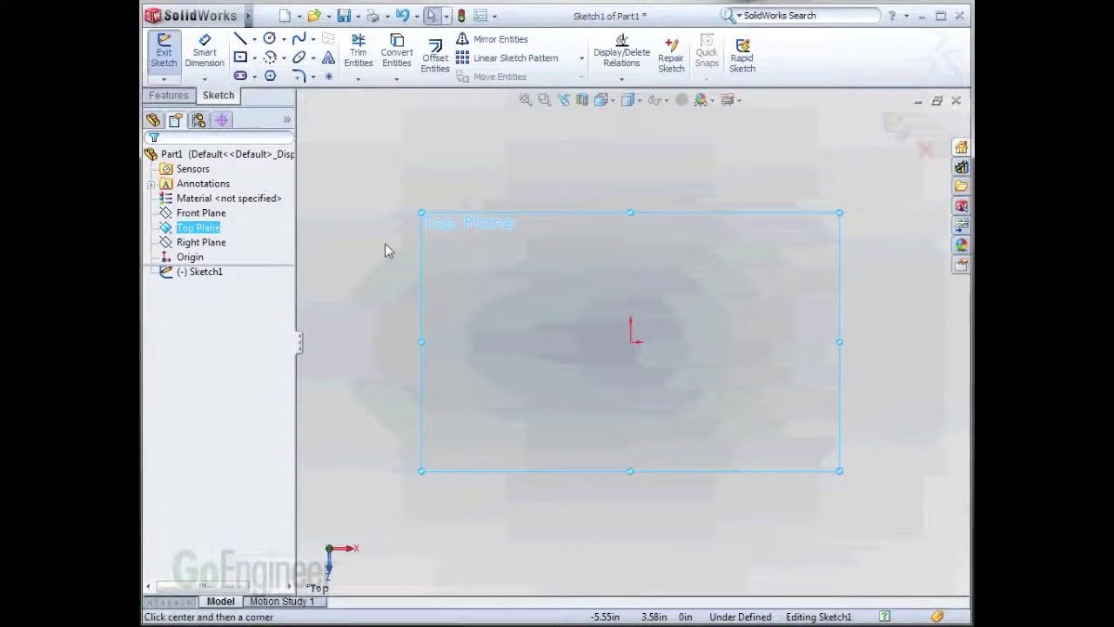
pyautogui.click(632, 342)
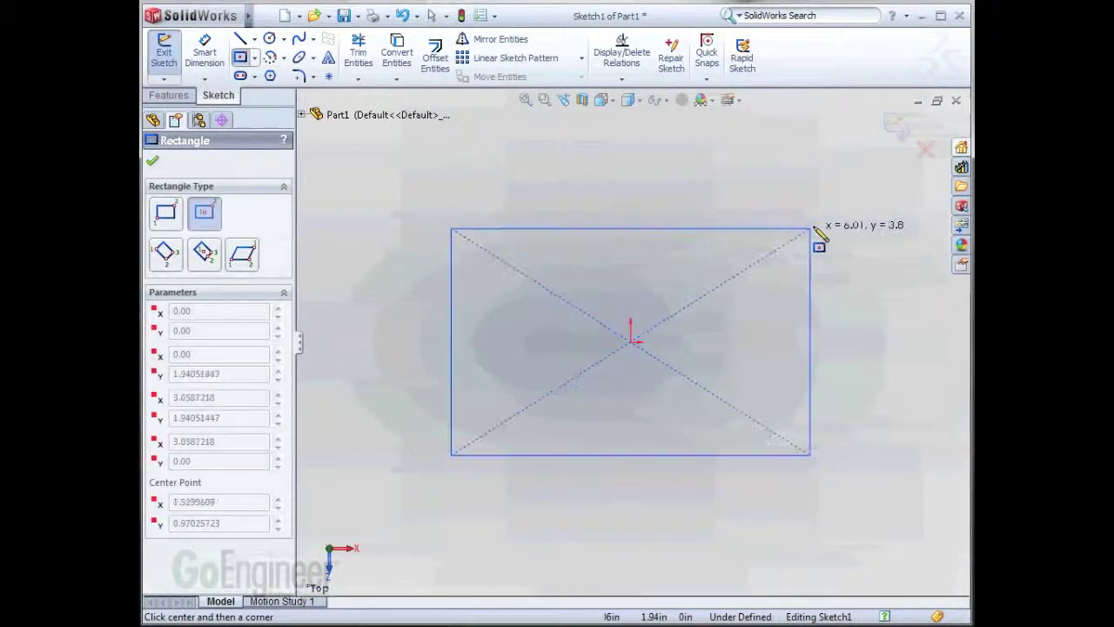
pyautogui.click(876, 201)
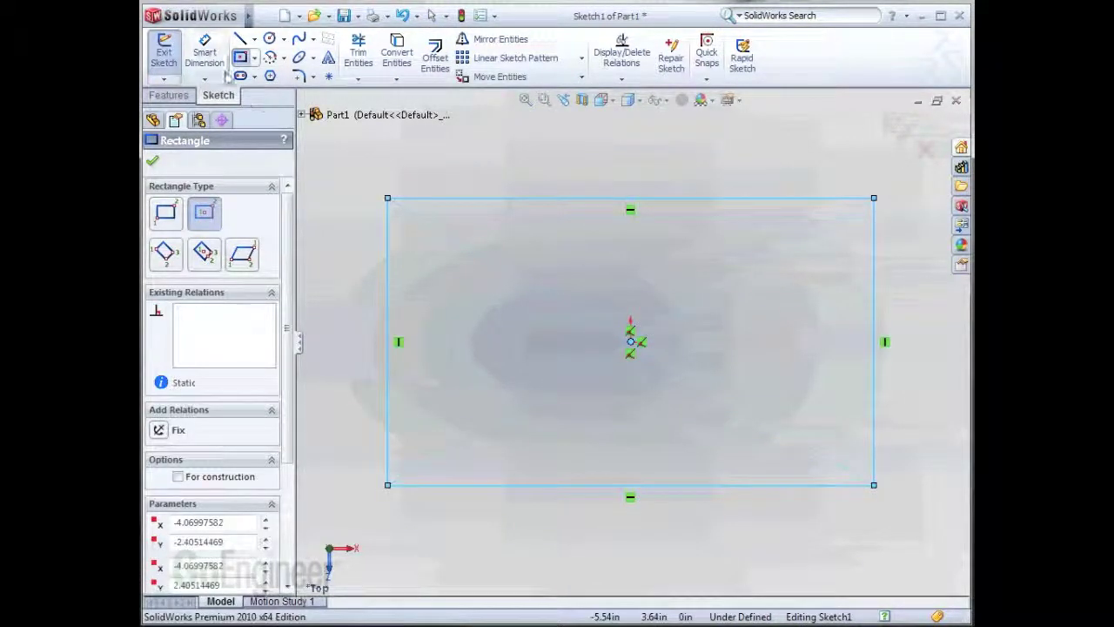
pyautogui.press('Escape')
# Dimension the rectangle 3 in wide and 2 in high.
pyautogui.click(542, 199)
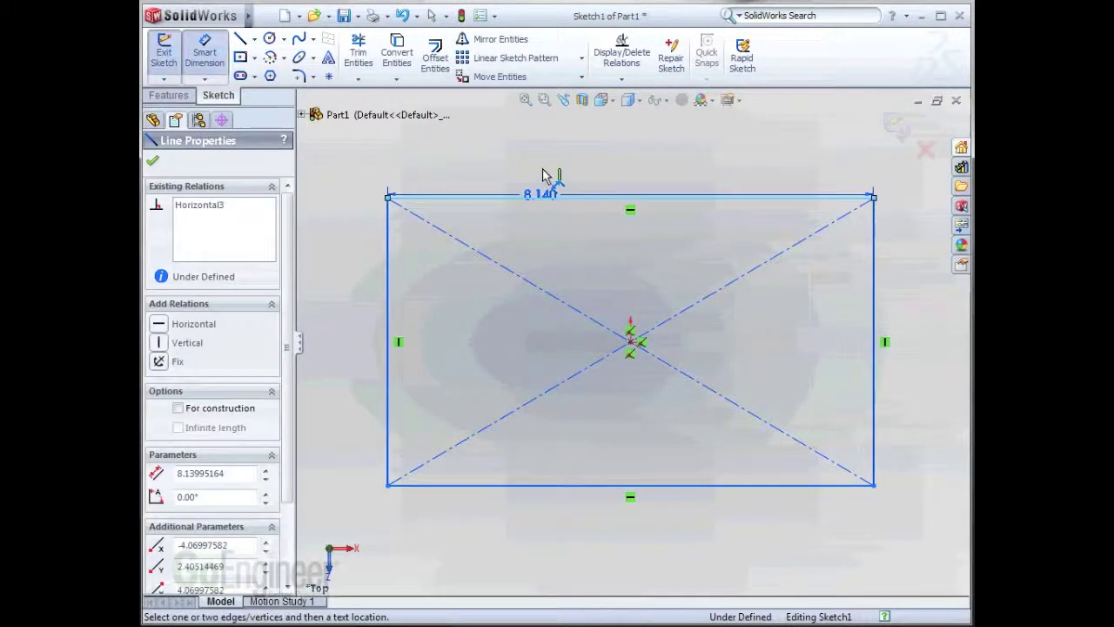
pyautogui.click(542, 172)
pyautogui.write('3')
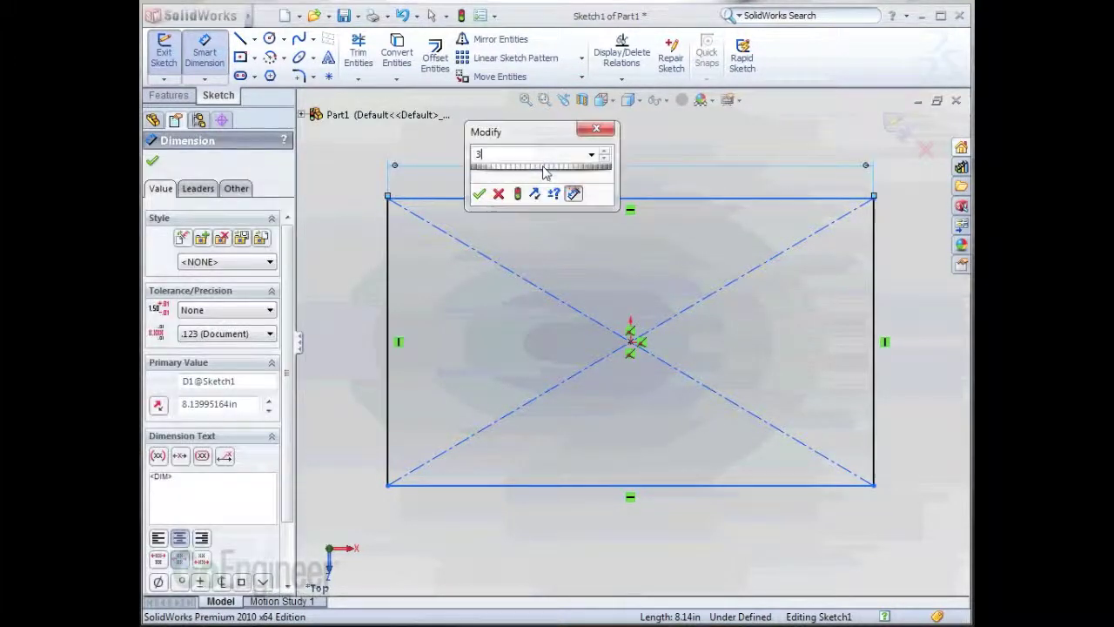
pyautogui.press('Return')
pyautogui.click(544, 248)
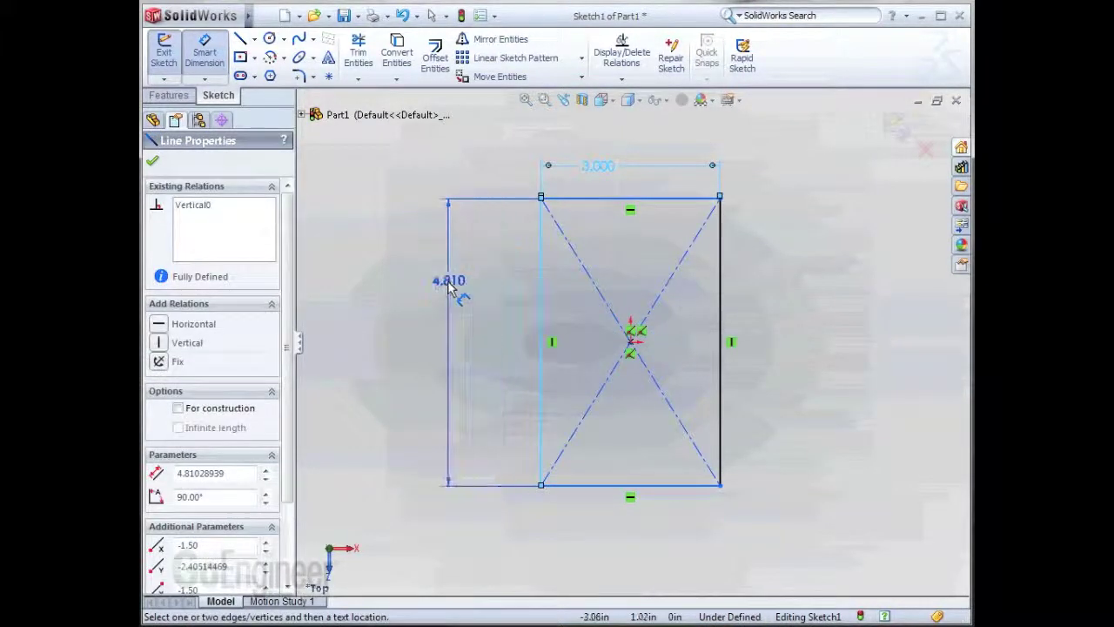
pyautogui.click(447, 280)
pyautogui.write('2')
pyautogui.press('Return')
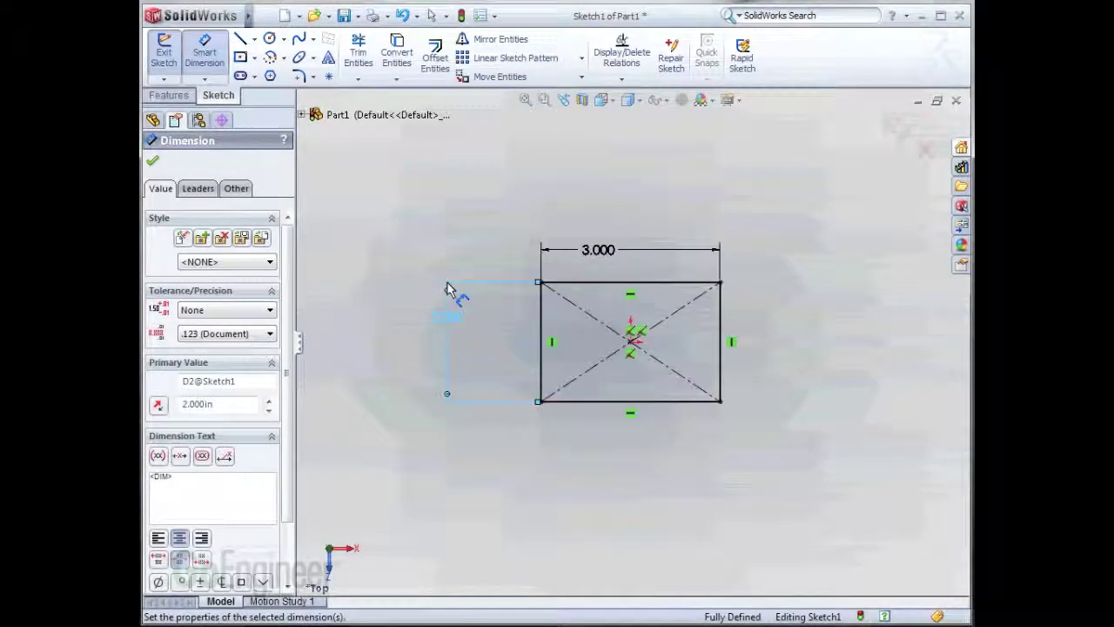
pyautogui.press('f')
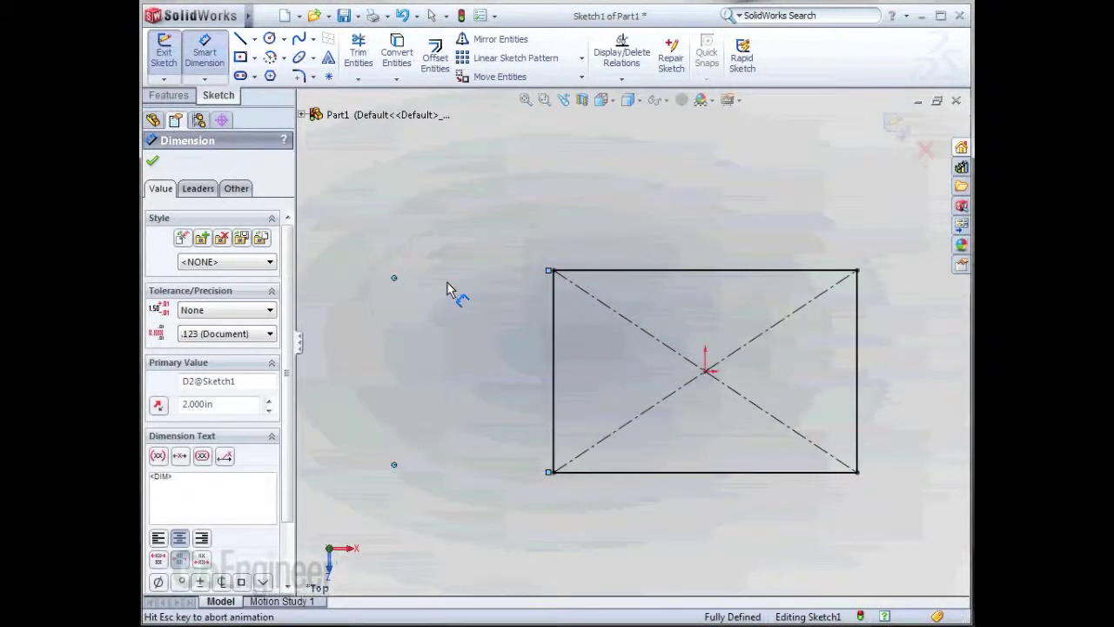
pyautogui.press('Escape')
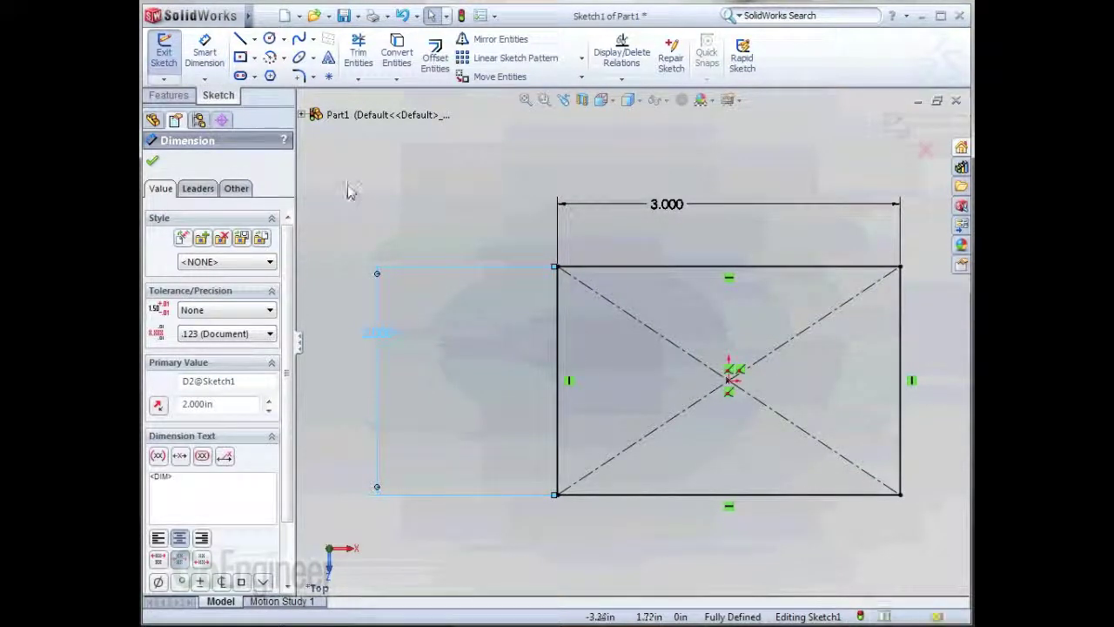
# Create a linear sketch pattern of the rectangle's left edge along X with 6 instances at 0.1 in, including the spacing dimension.
pyautogui.click(502, 63)
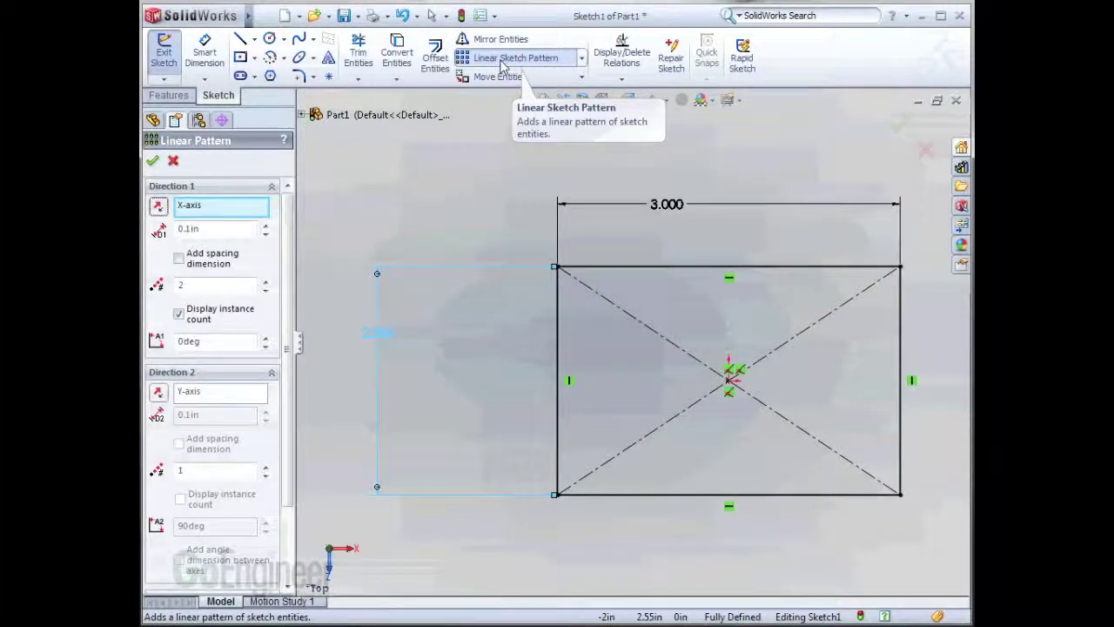
pyautogui.click(560, 357)
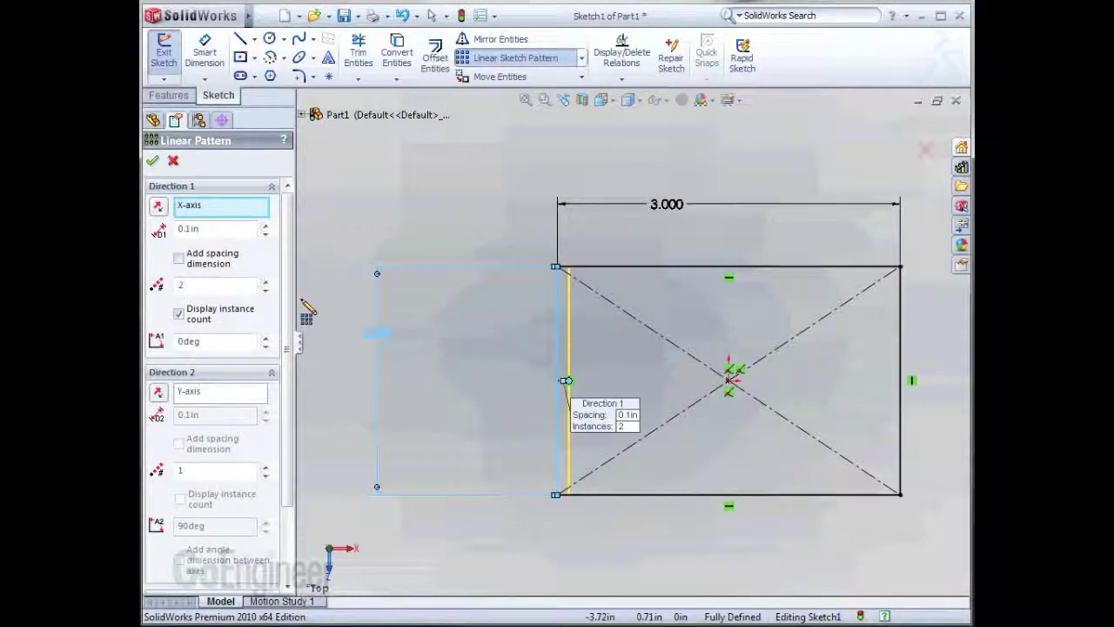
pyautogui.click(266, 282)
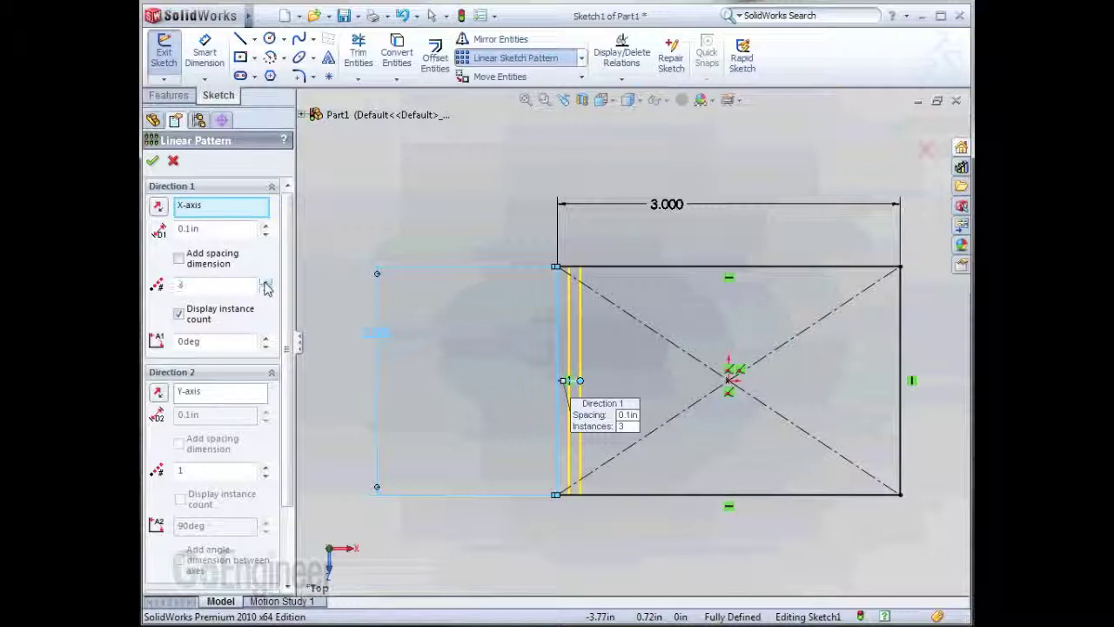
pyautogui.click(267, 282)
pyautogui.click(267, 282)
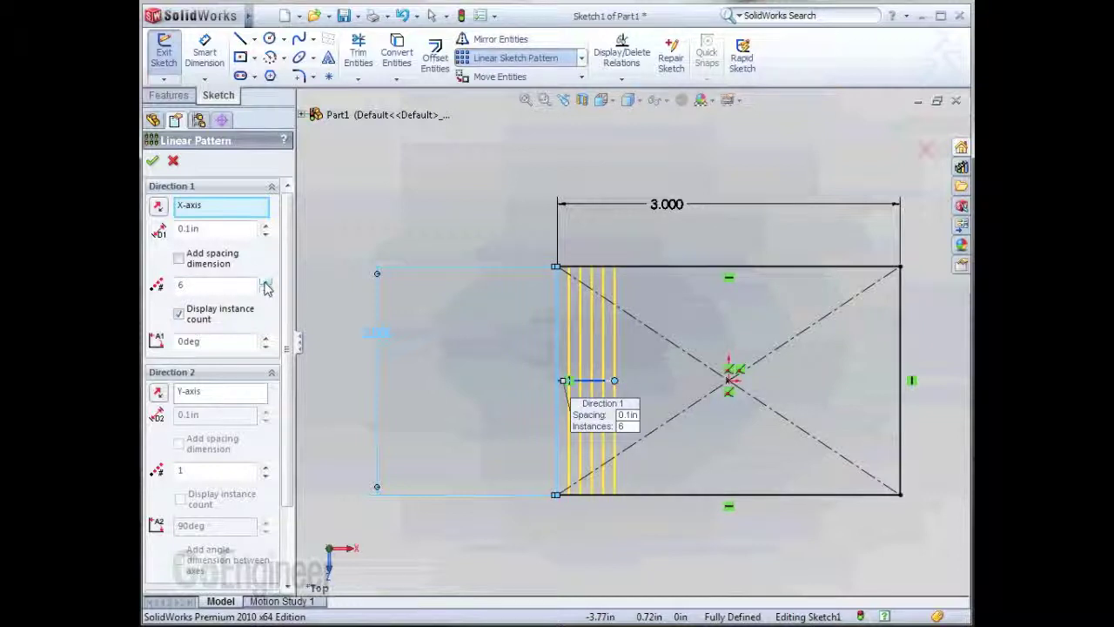
pyautogui.click(179, 260)
pyautogui.click(178, 258)
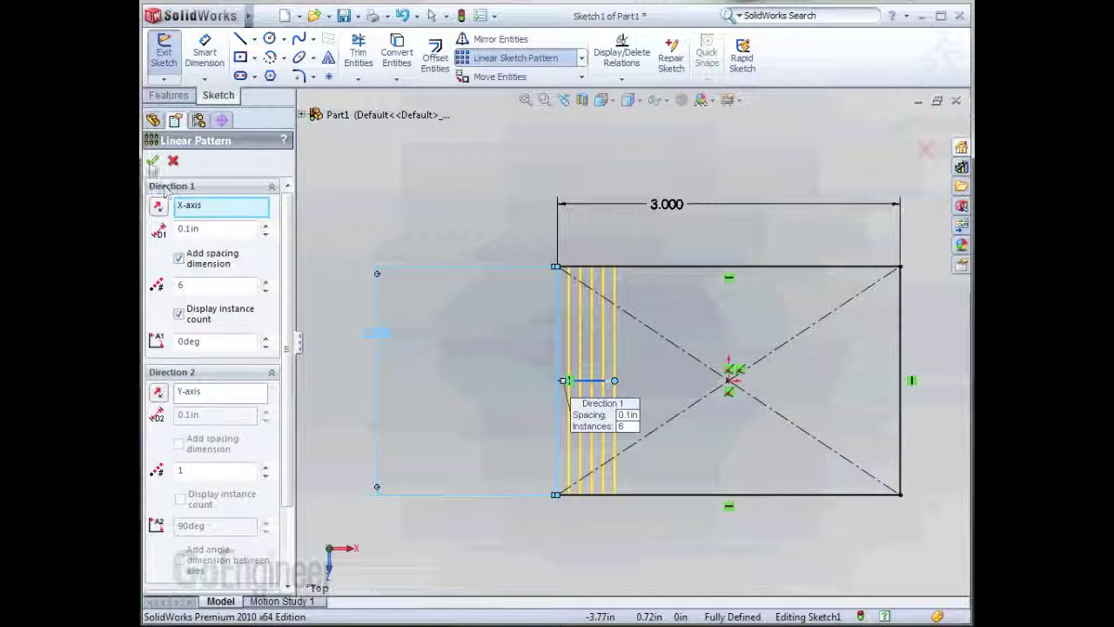
pyautogui.click(153, 160)
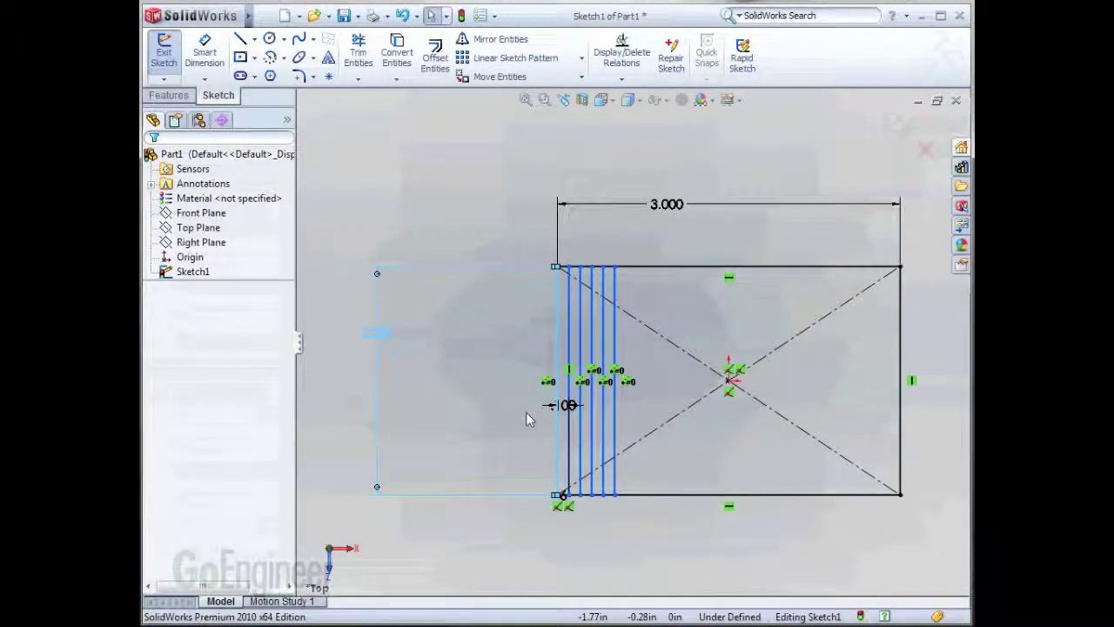
# Make the upper endpoint of the last patterned vertical line coincident with the rectangle's top edge.
pyautogui.moveTo(616, 268); pyautogui.dragTo(651, 299)
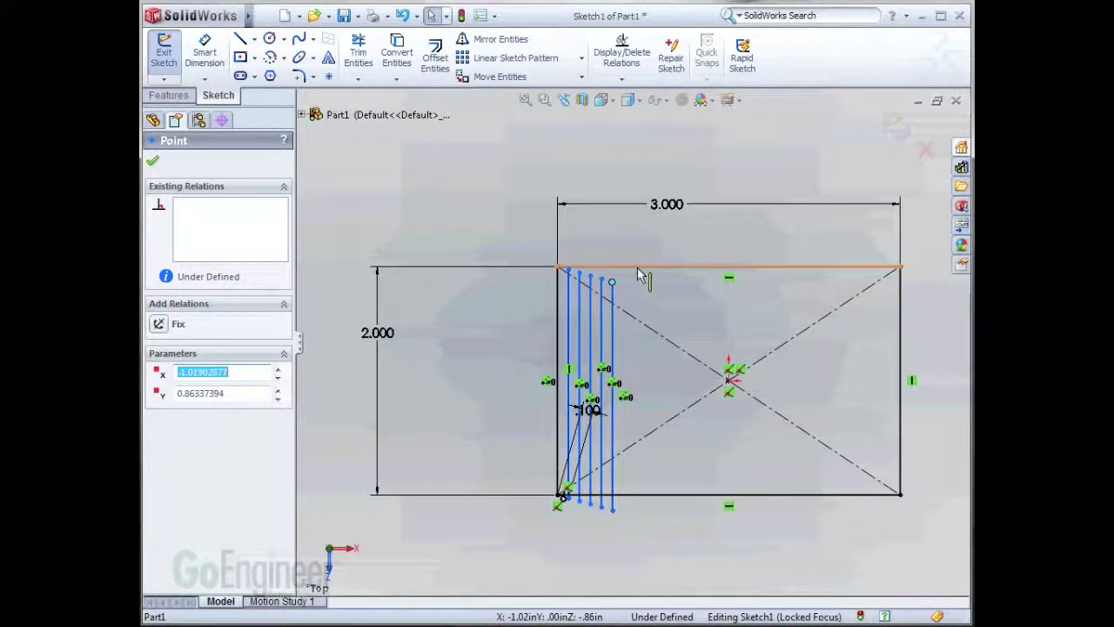
pyautogui.keyDown('ctrl'); pyautogui.click(640, 268); pyautogui.keyUp('ctrl')
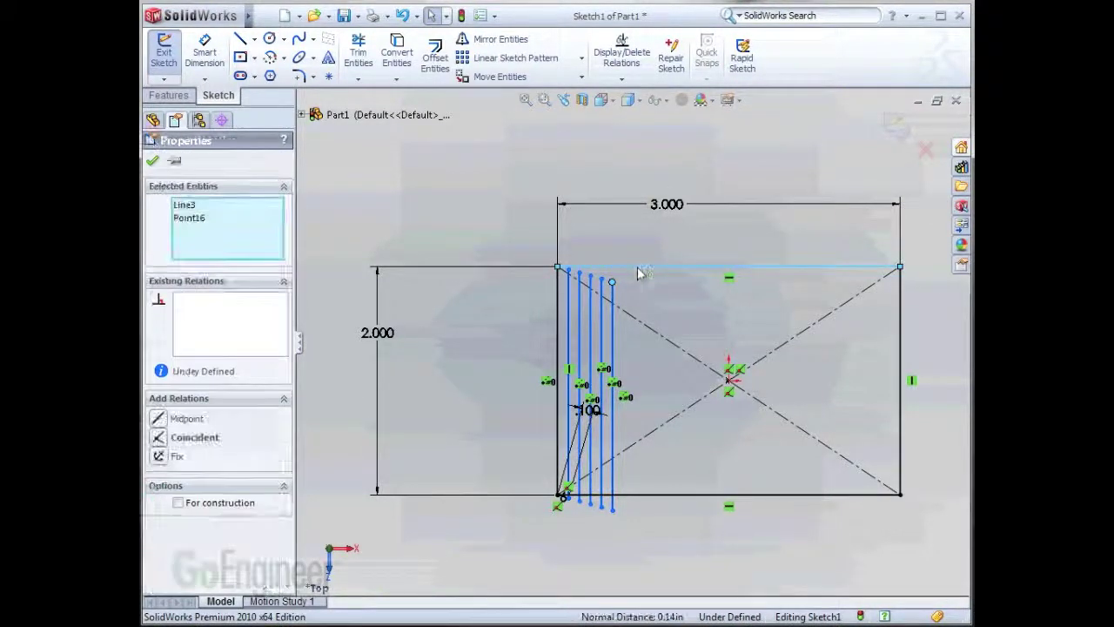
pyautogui.click(159, 437)
pyautogui.click(467, 219)
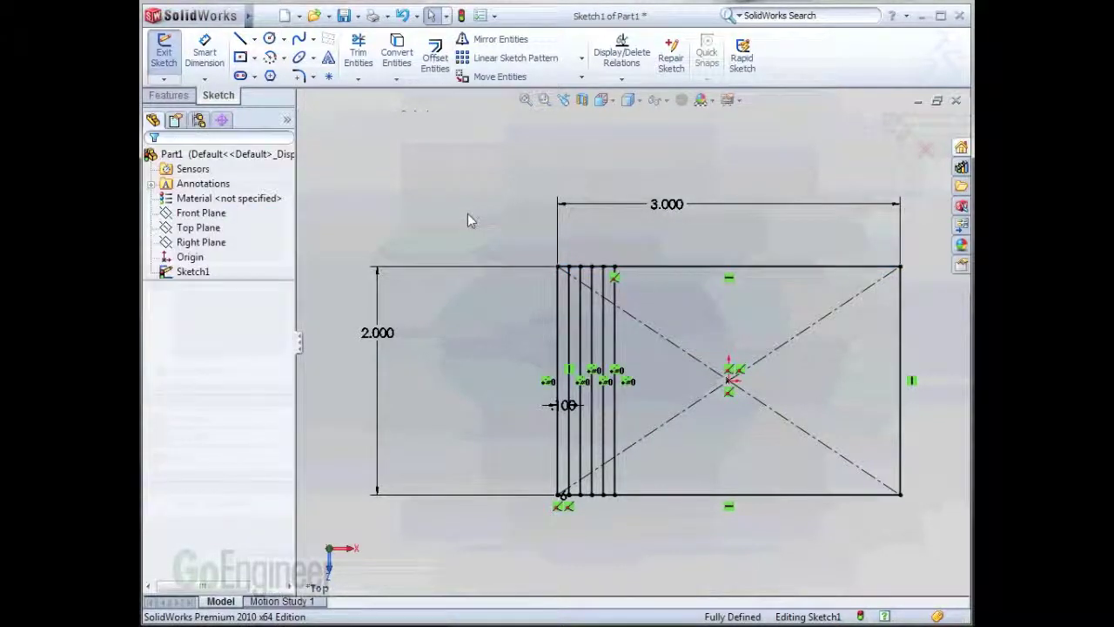
# Move the pattern's spacing dimension outside the rectangle and drive it with the equation "D4@Sketch1" = "D1@Sketch1" / 6.
pyautogui.click(564, 410)
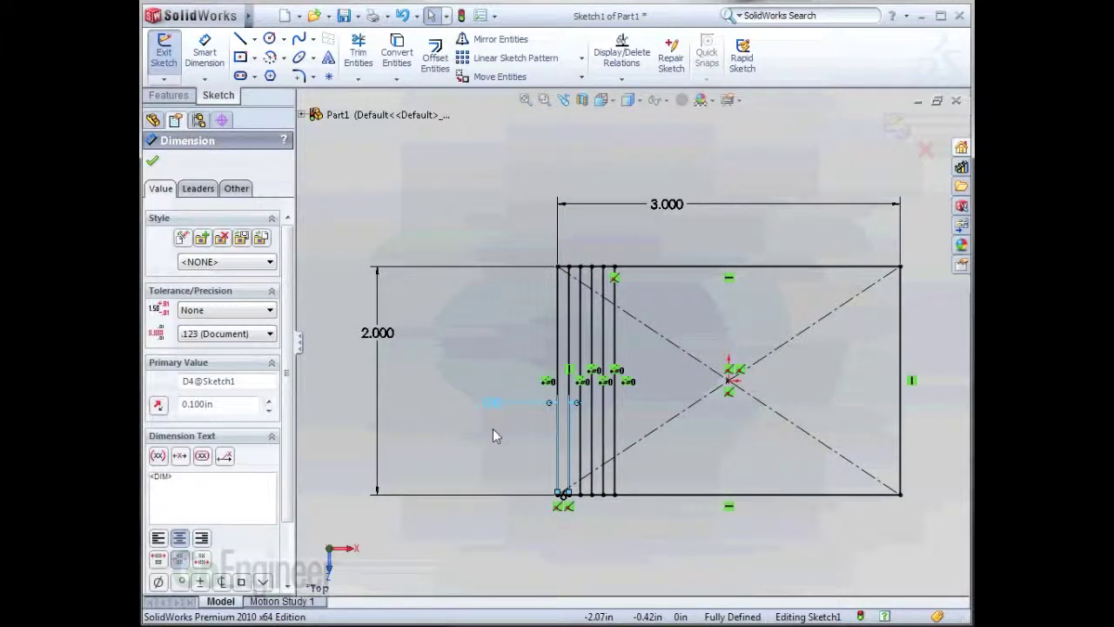
pyautogui.click(491, 411)
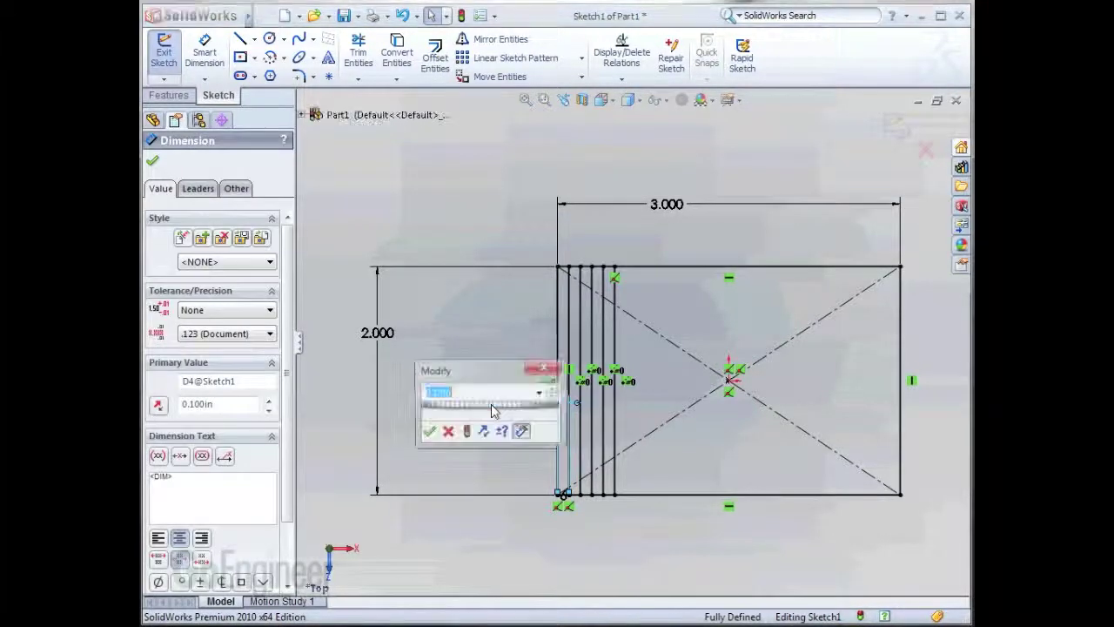
pyautogui.click(540, 396)
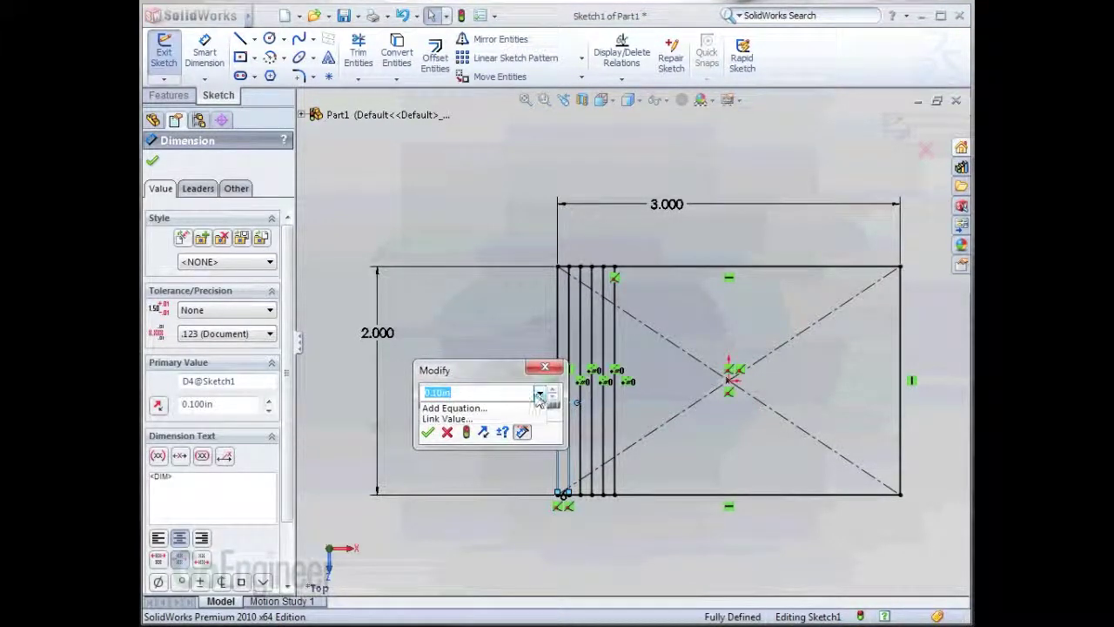
pyautogui.click(505, 409)
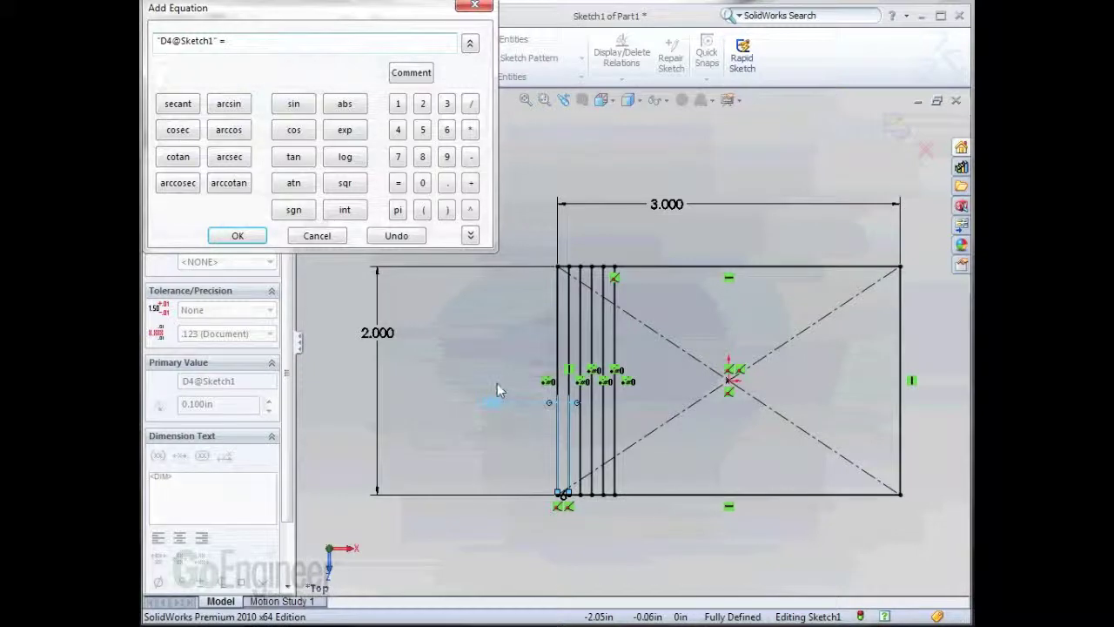
pyautogui.click(671, 206)
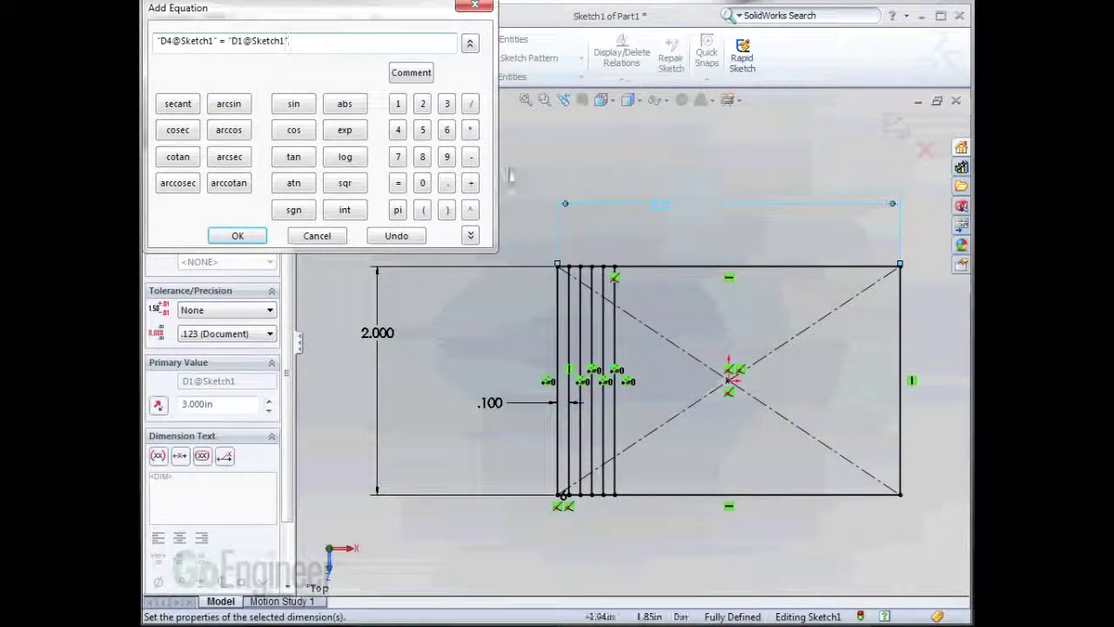
pyautogui.click(470, 104)
pyautogui.click(446, 130)
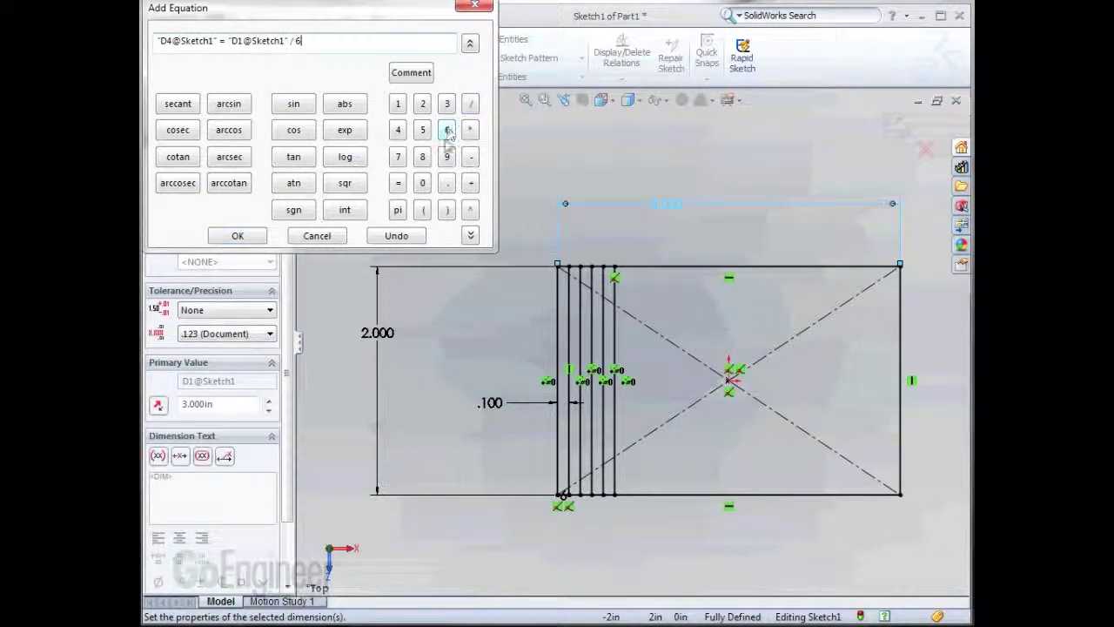
pyautogui.click(237, 236)
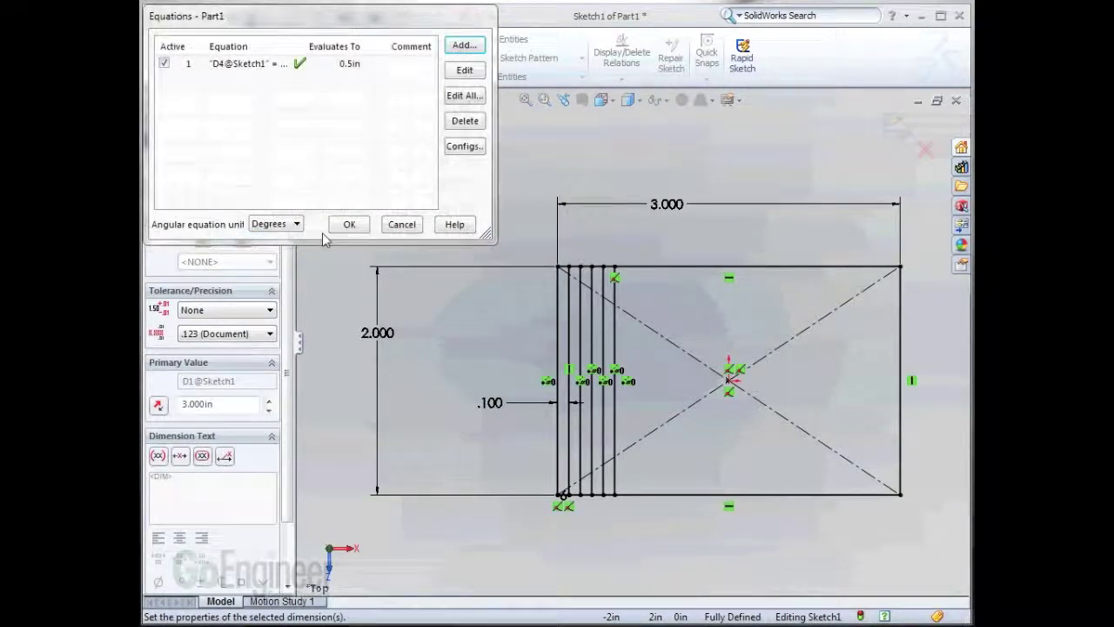
pyautogui.click(351, 225)
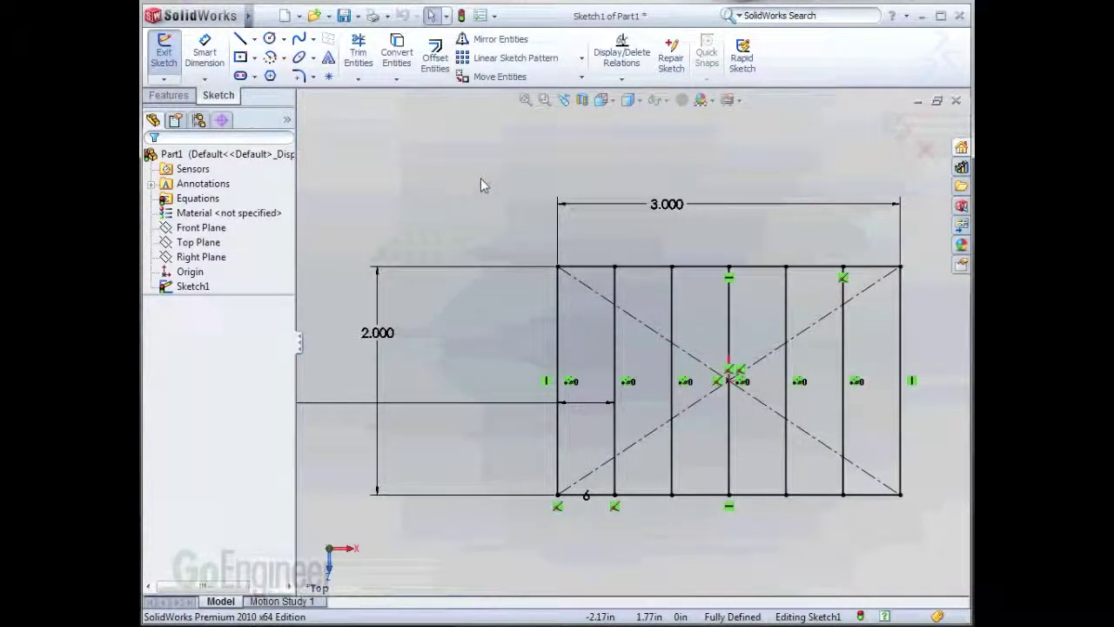
# Create a linear sketch pattern of the rectangle's top edge along reversed Y with 4 instances at 0.1 in, including the spacing dimension.
pyautogui.click(494, 61)
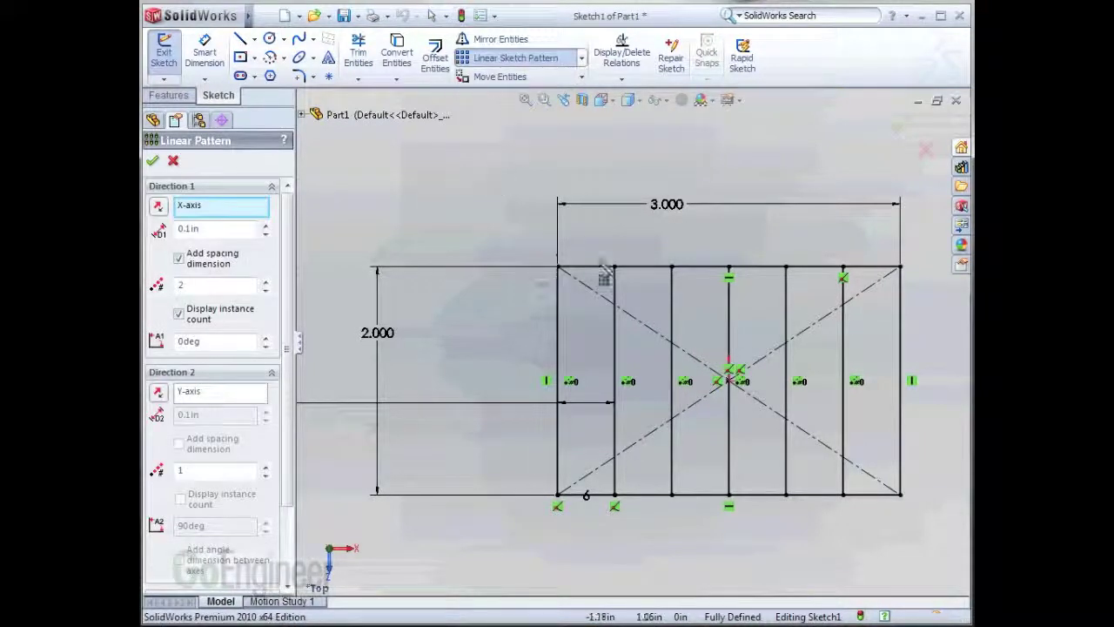
pyautogui.click(637, 272)
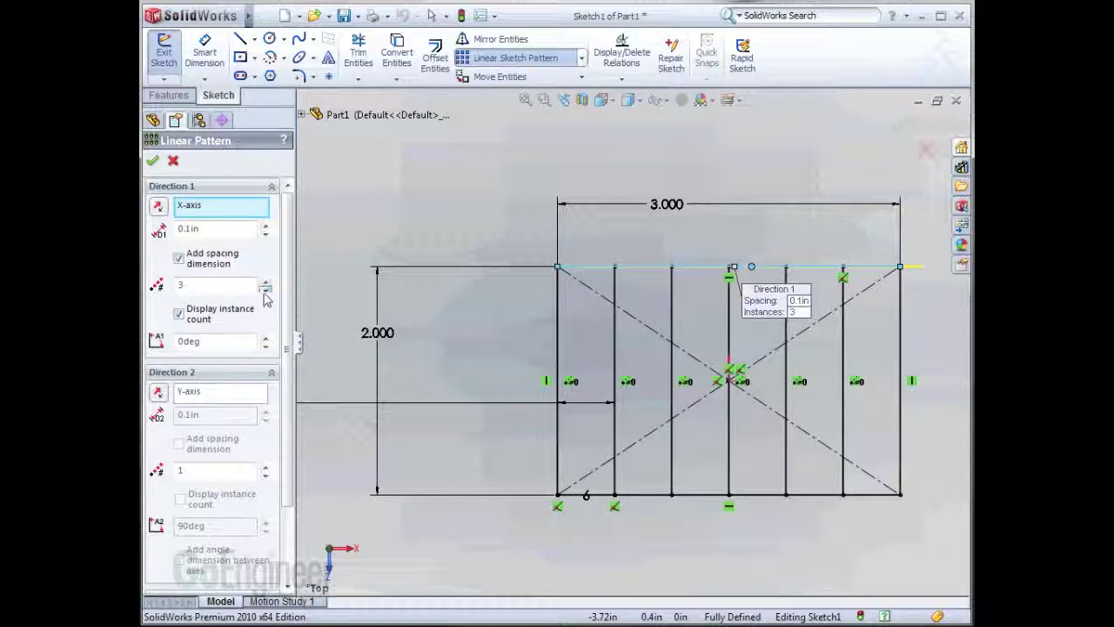
pyautogui.click(266, 290)
pyautogui.click(266, 291)
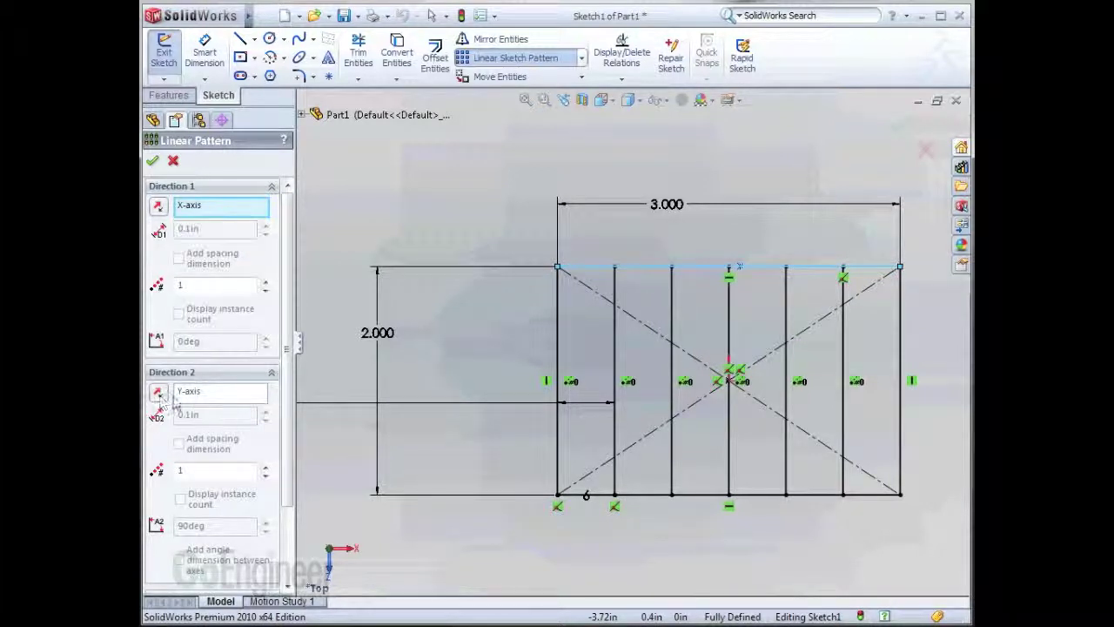
pyautogui.click(265, 466)
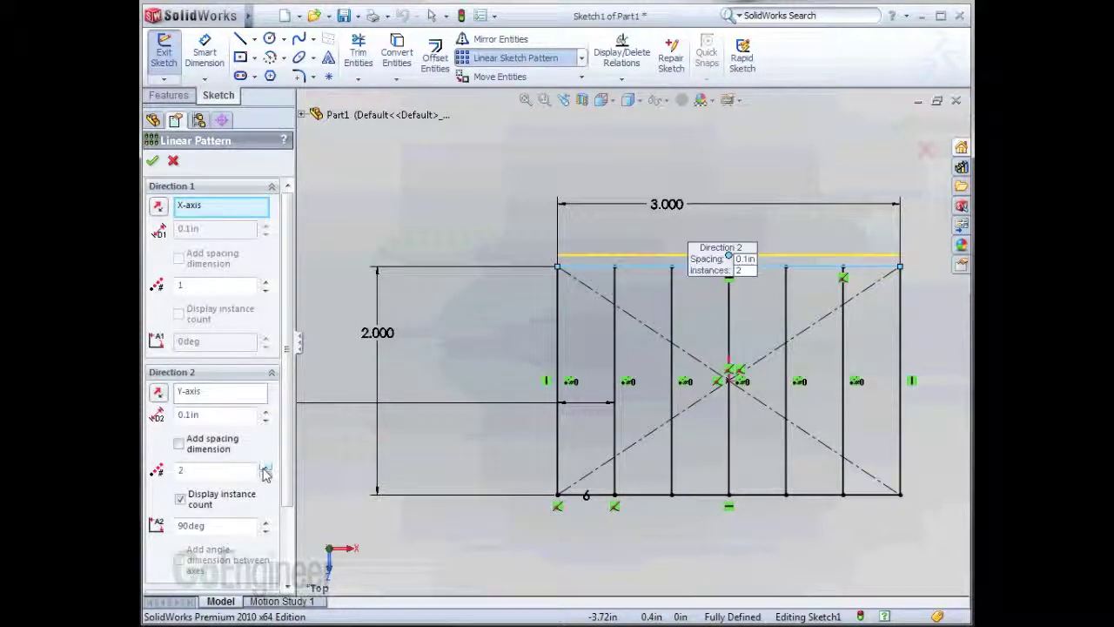
pyautogui.click(266, 467)
pyautogui.click(265, 467)
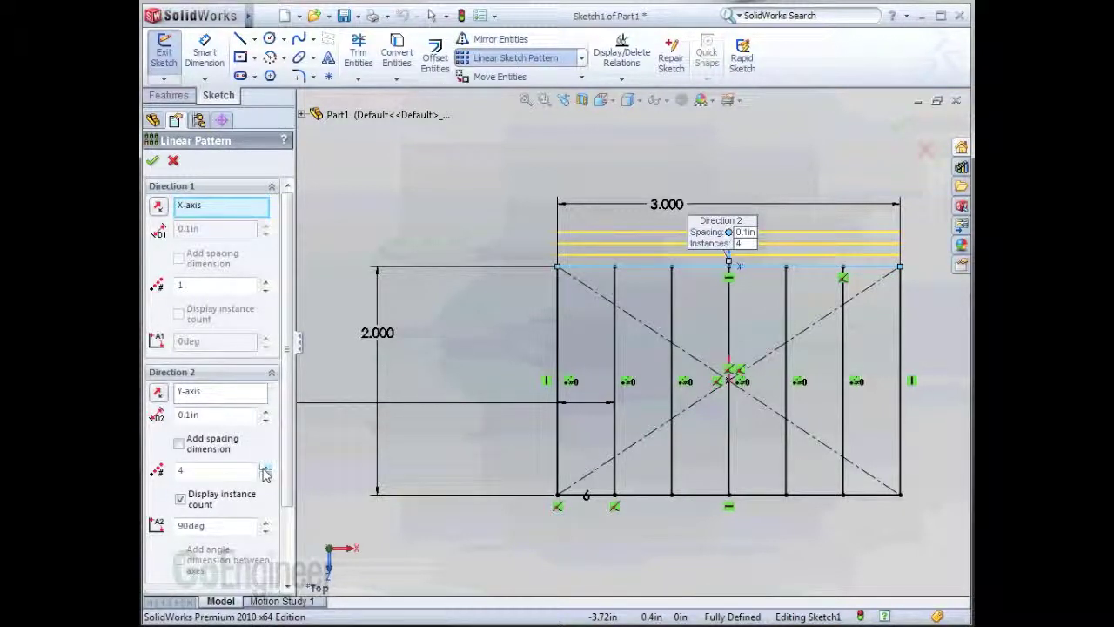
pyautogui.click(159, 393)
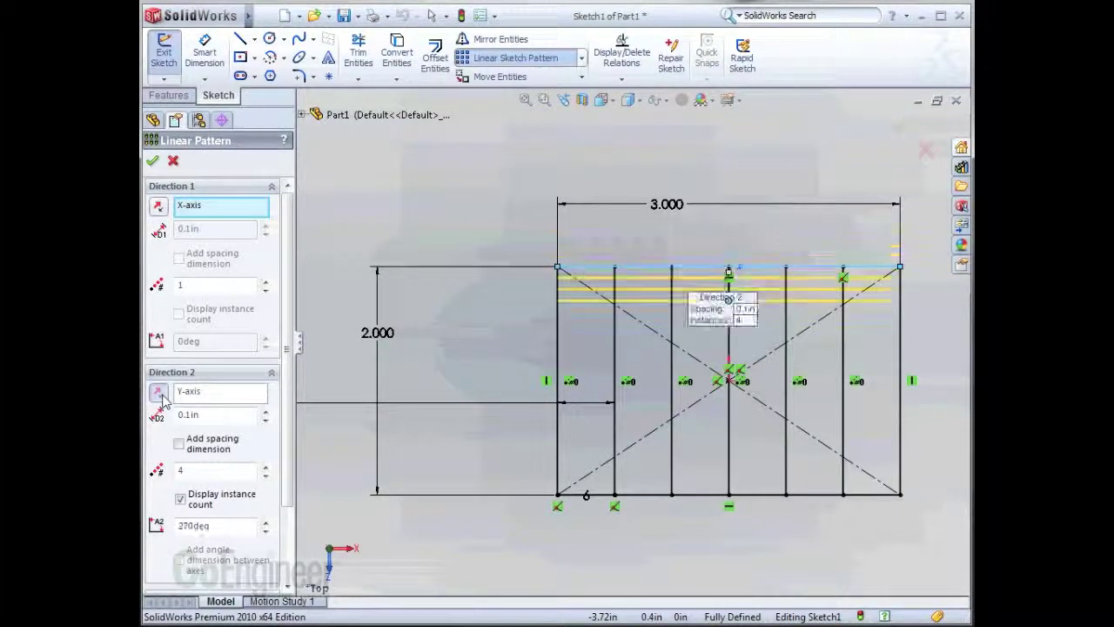
pyautogui.click(180, 446)
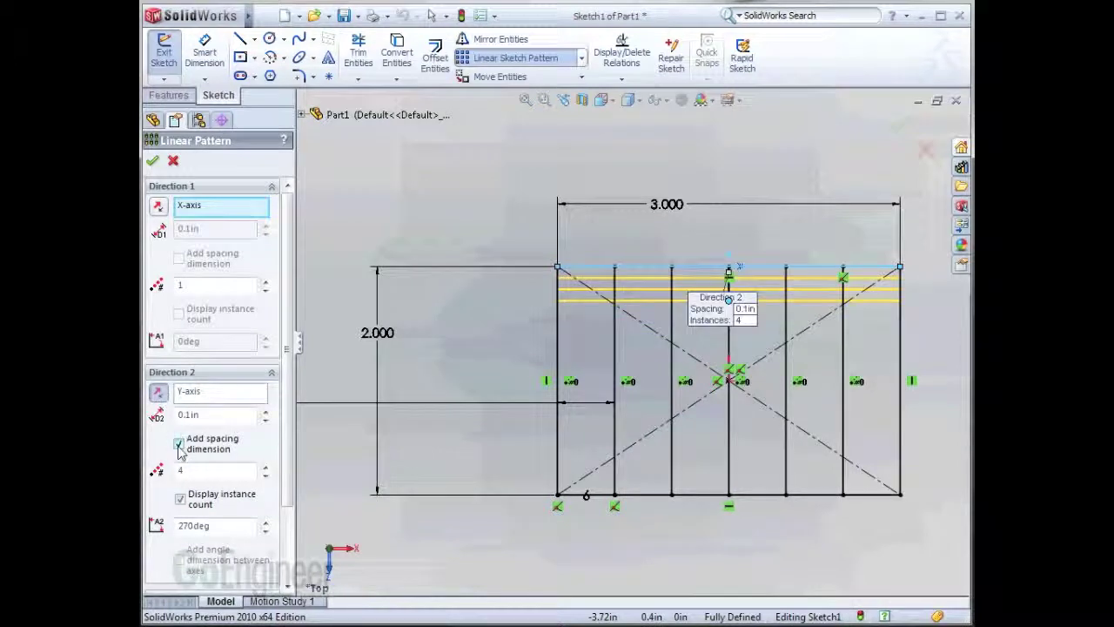
pyautogui.click(153, 162)
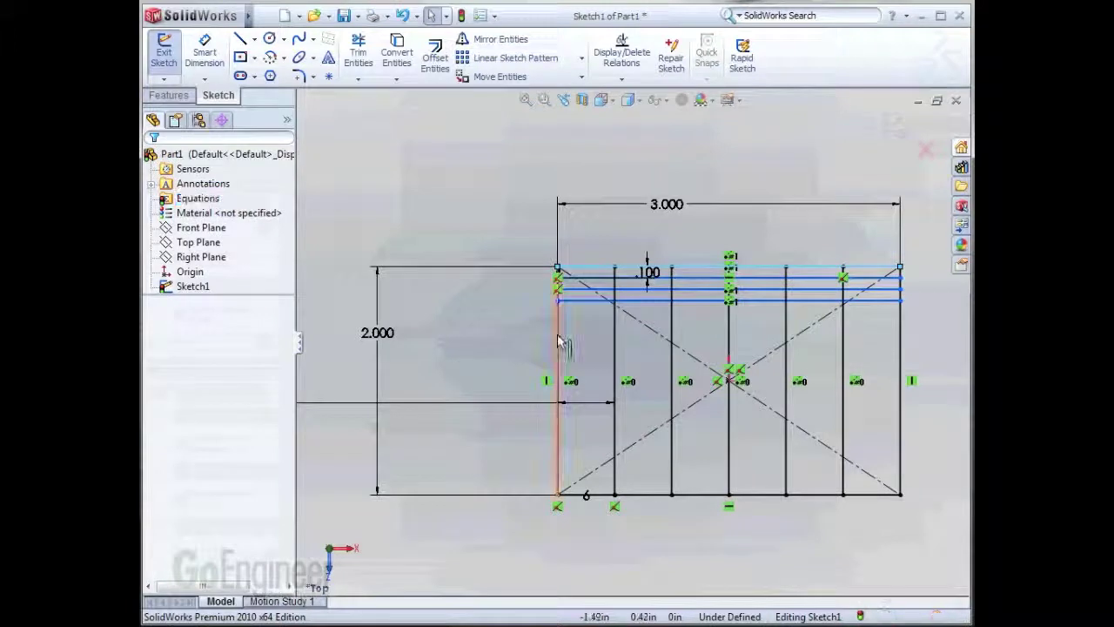
# Make the left endpoint of the last patterned horizontal line coincident with the rectangle's left edge.
pyautogui.click(557, 302)
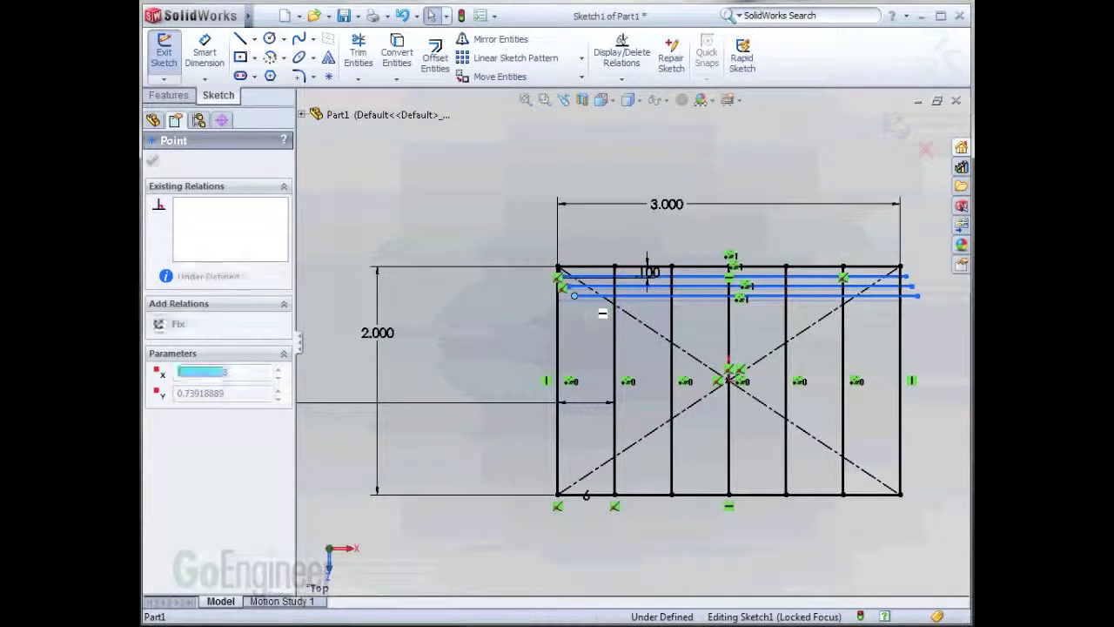
pyautogui.keyDown('ctrl'); pyautogui.click(559, 318); pyautogui.keyUp('ctrl')
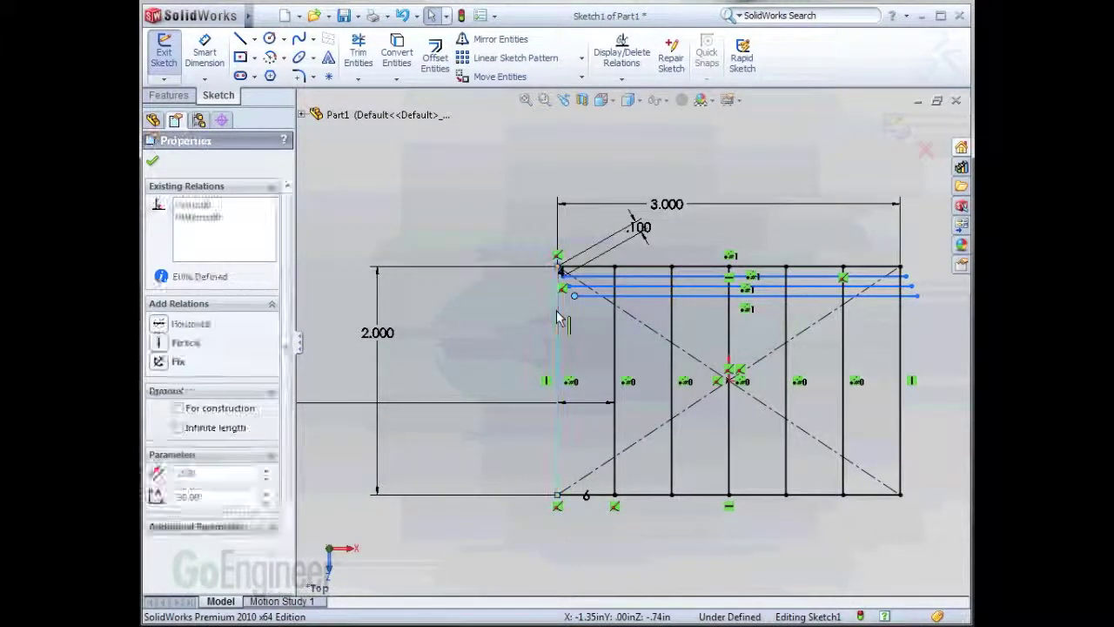
pyautogui.click(160, 438)
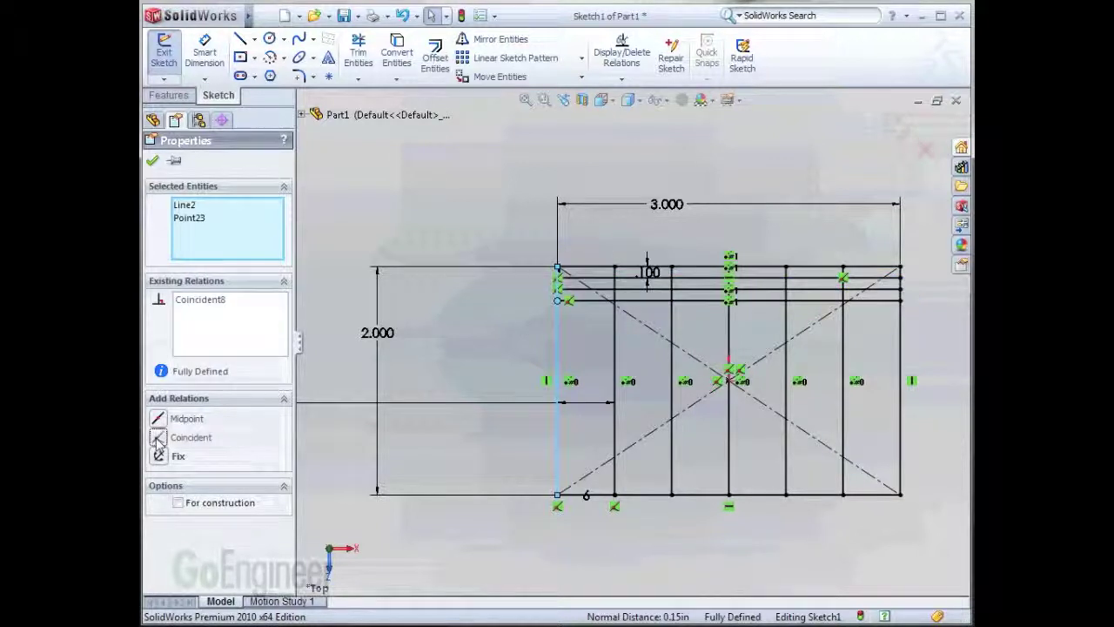
pyautogui.click(481, 209)
# Move the horizontal lines' spacing dimension above the rectangle and drive it with the equation "D6@Sketch1" = "D2@Sketch1" / 4.
pyautogui.moveTo(653, 274); pyautogui.dragTo(662, 231)
pyautogui.doubleClick(675, 232)
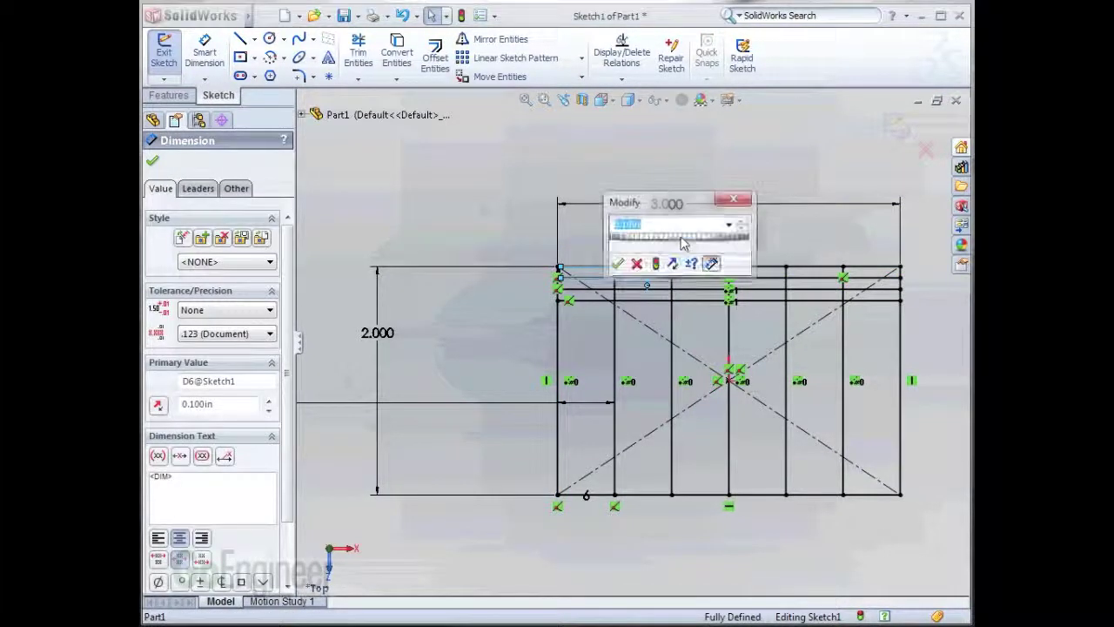
pyautogui.click(729, 225)
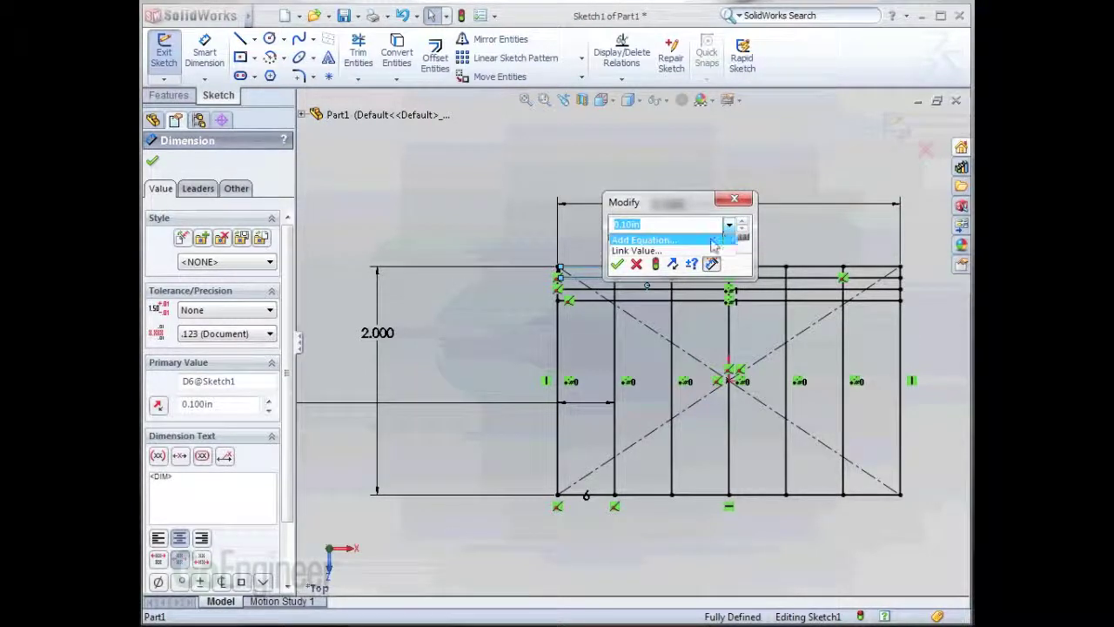
pyautogui.click(704, 241)
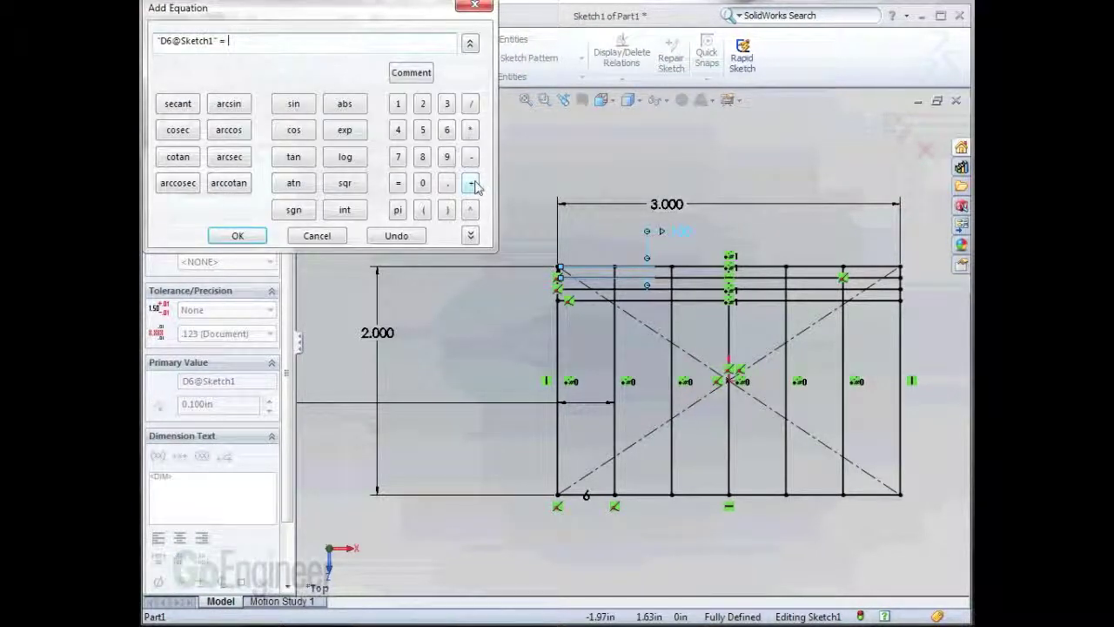
pyautogui.click(376, 335)
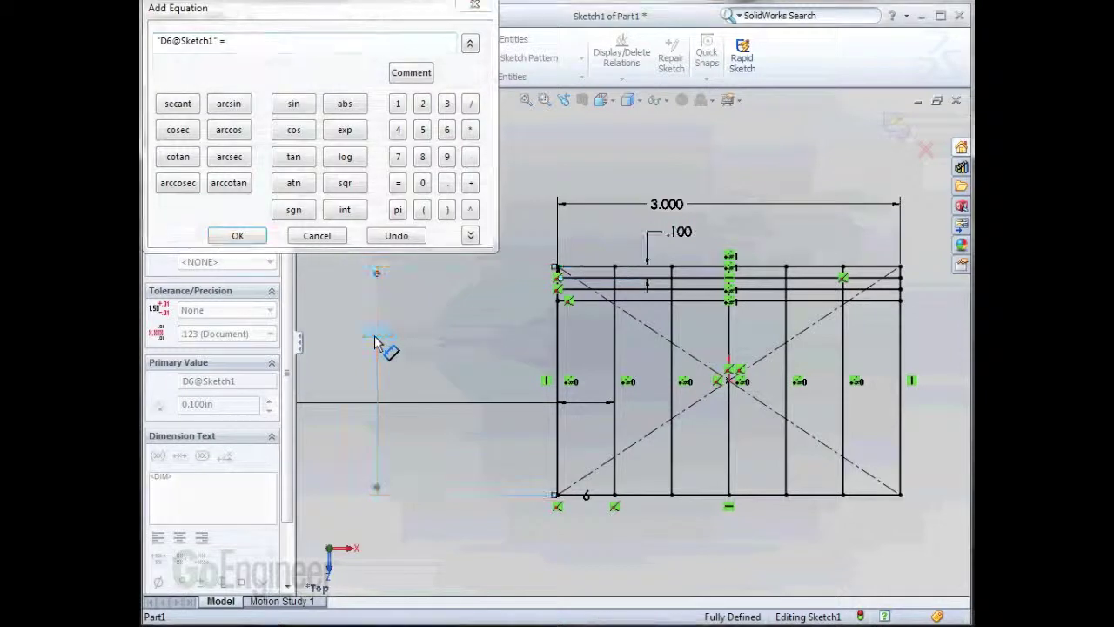
pyautogui.click(470, 104)
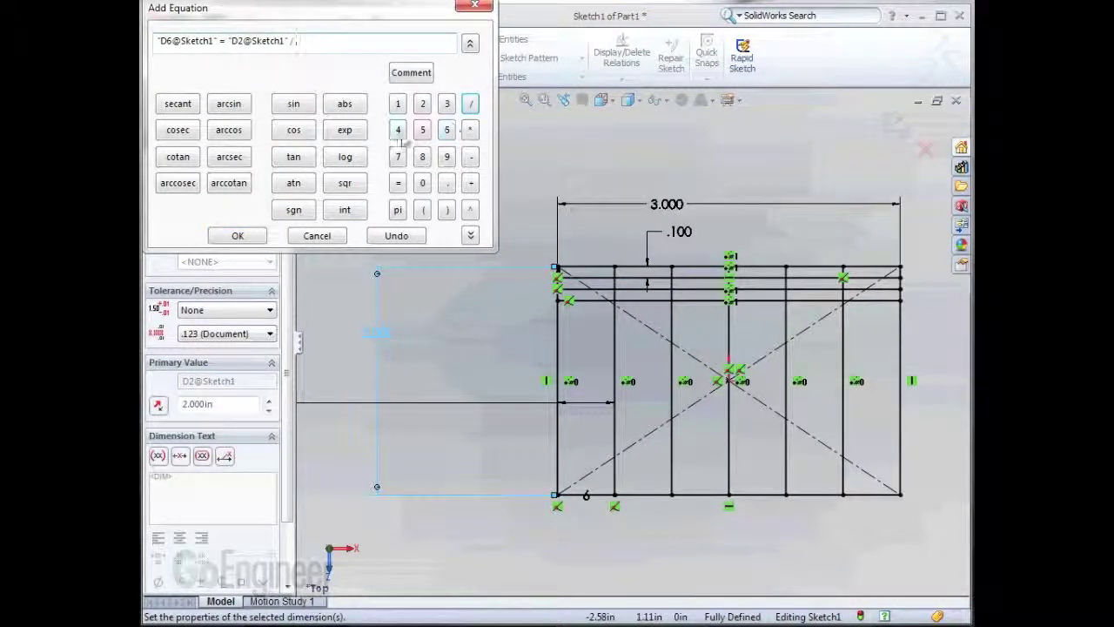
pyautogui.click(397, 129)
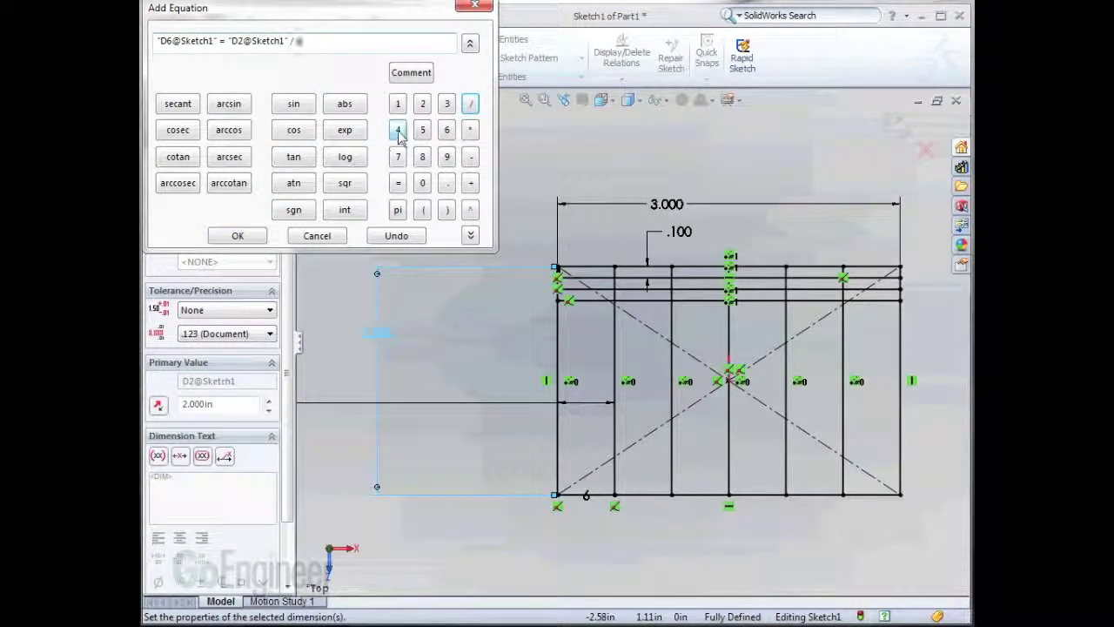
pyautogui.click(241, 236)
pyautogui.click(349, 224)
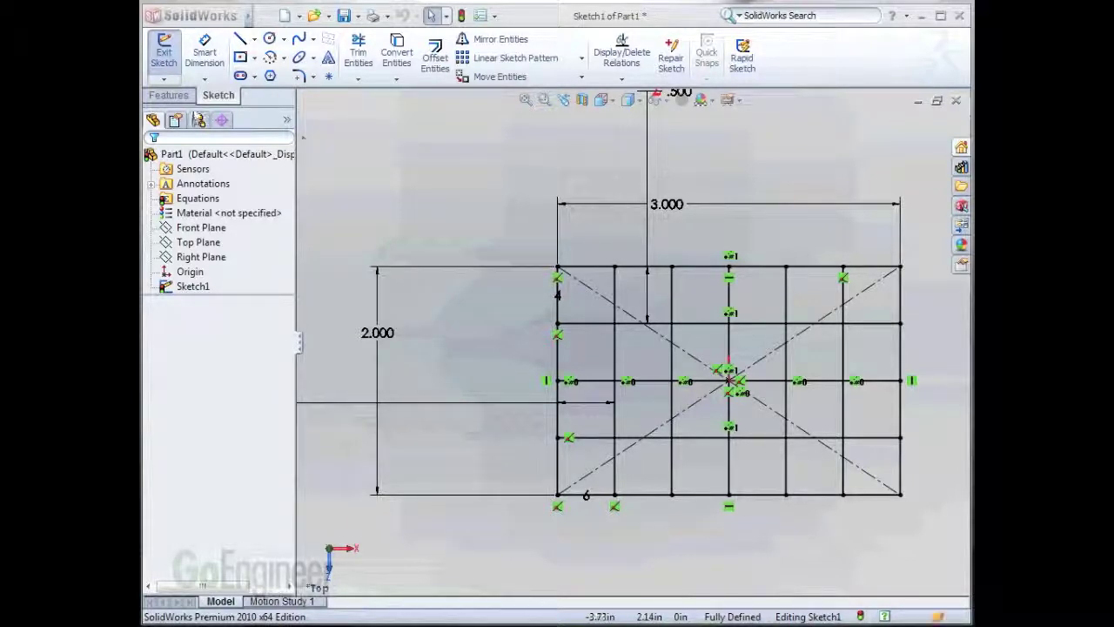
# Extrude the rectangle's outer contour as a blind boss 0.25 in deep.
pyautogui.click(169, 95)
pyautogui.click(171, 61)
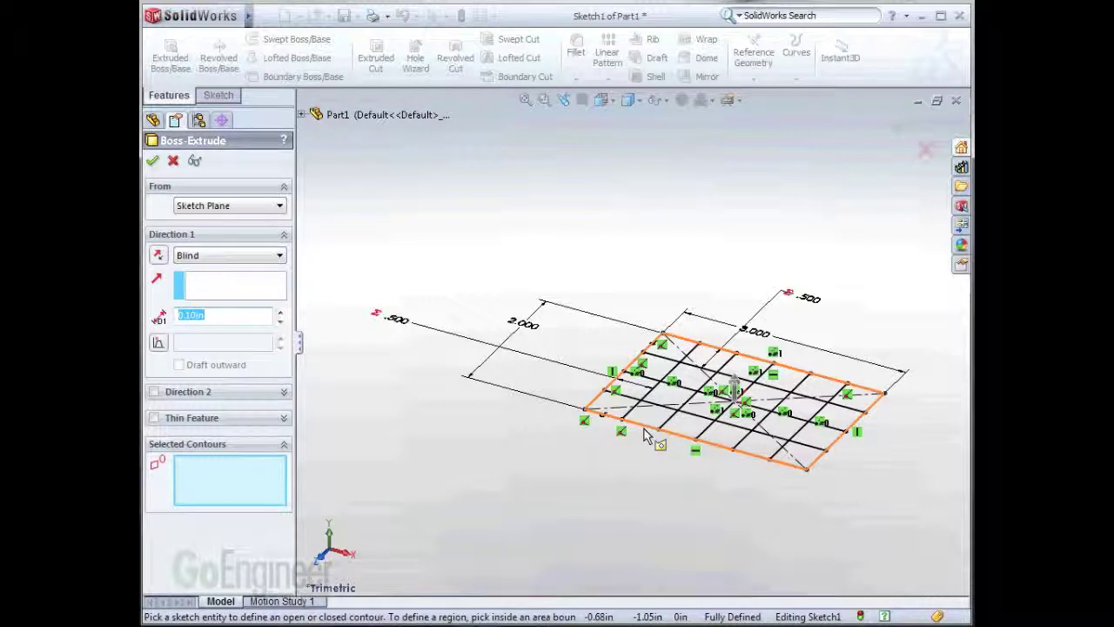
pyautogui.click(645, 436)
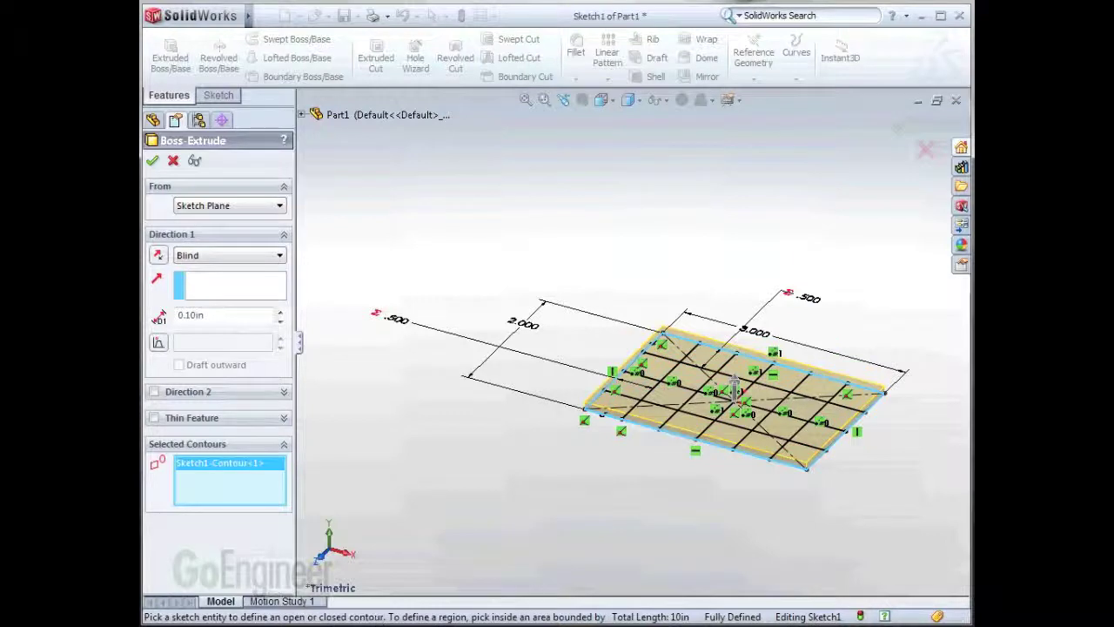
pyautogui.click(226, 318)
pyautogui.moveTo(226, 318); pyautogui.dragTo(167, 316)
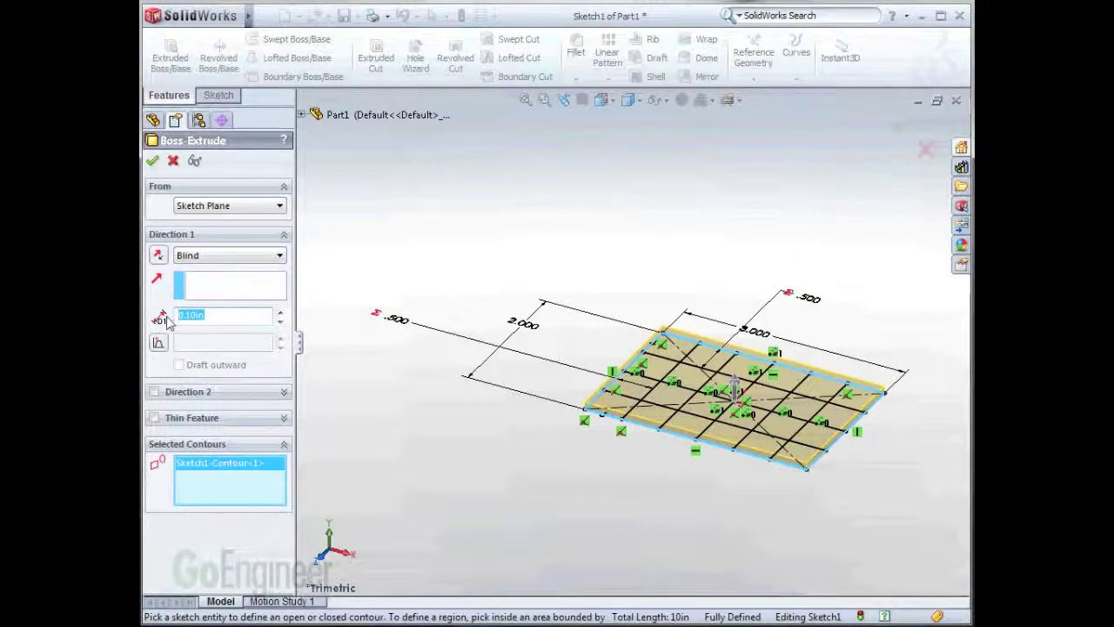
pyautogui.write('.25')
pyautogui.click(898, 126)
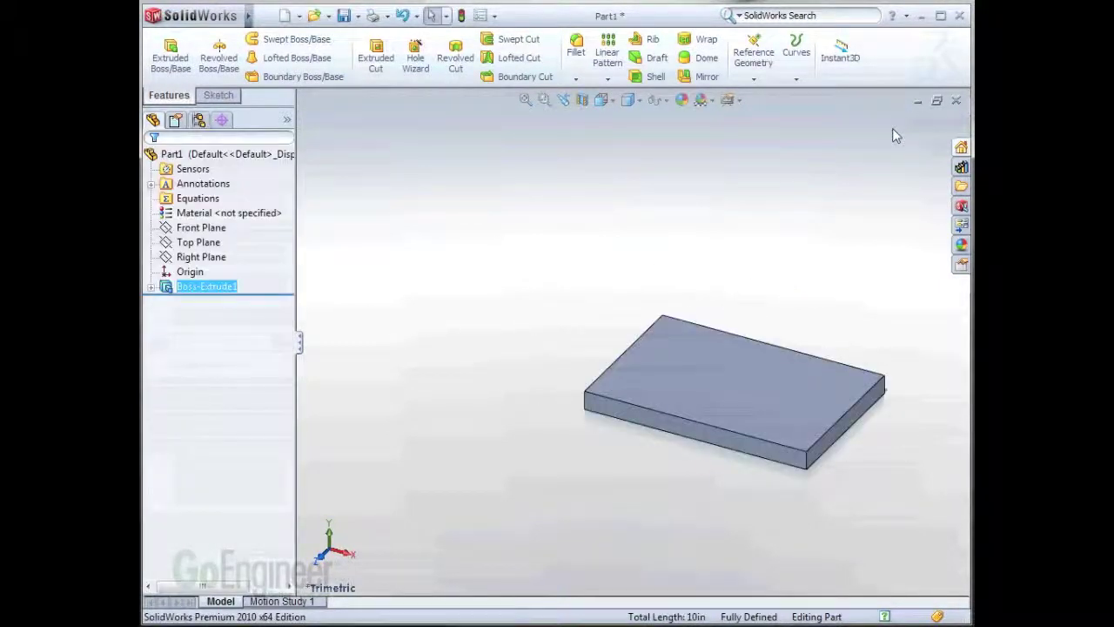
pyautogui.press('f')
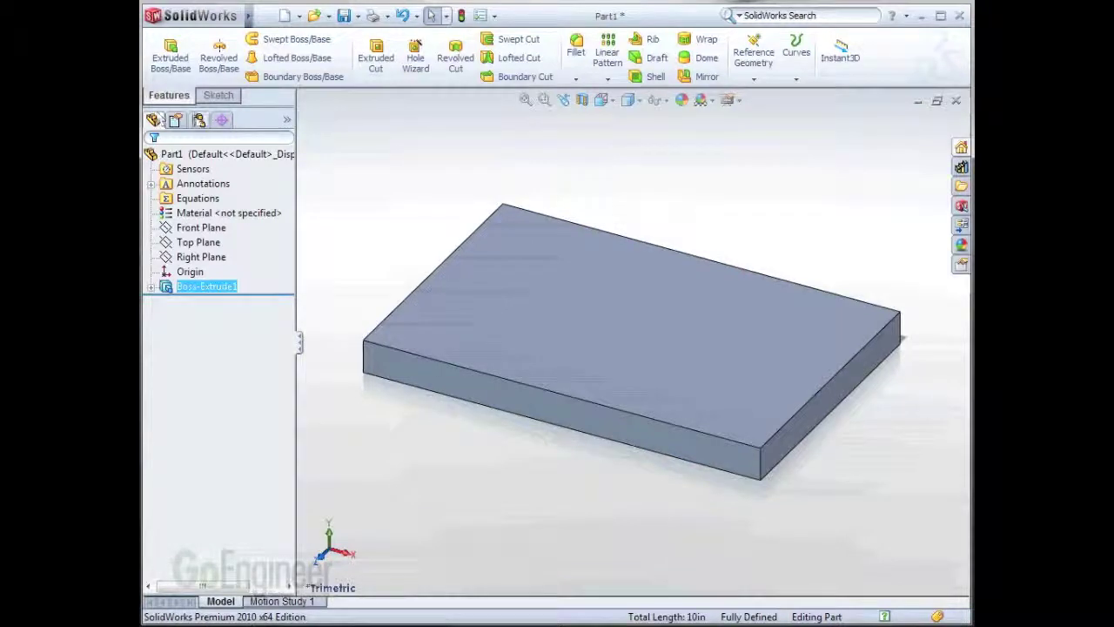
# Add five copies of the part's Default configuration.
pyautogui.click(199, 120)
pyautogui.click(207, 169)
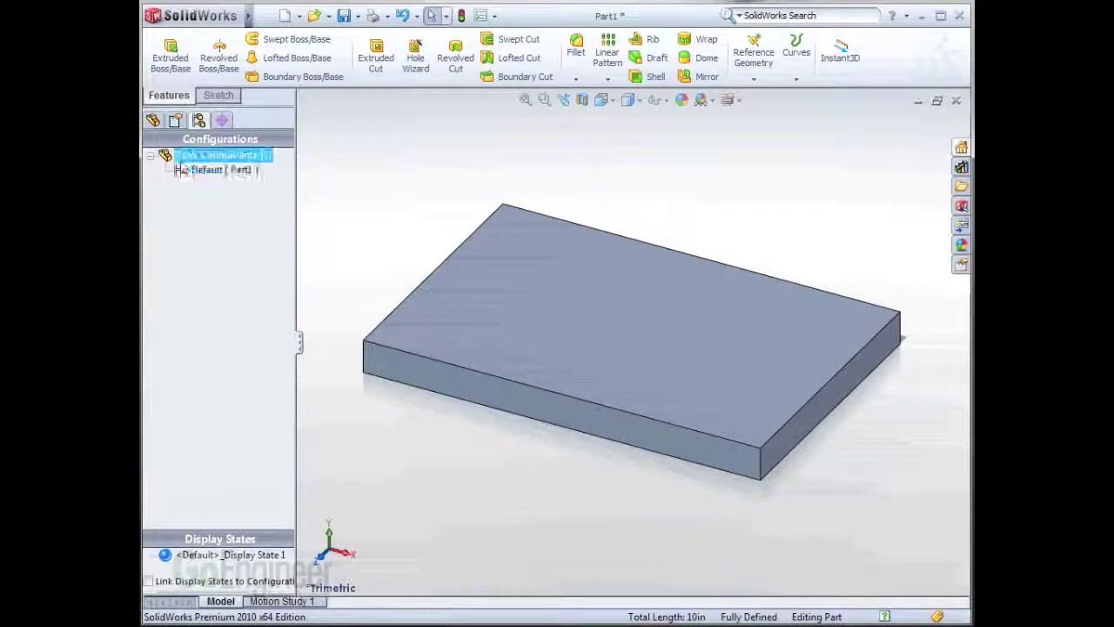
pyautogui.rightClick(182, 162)
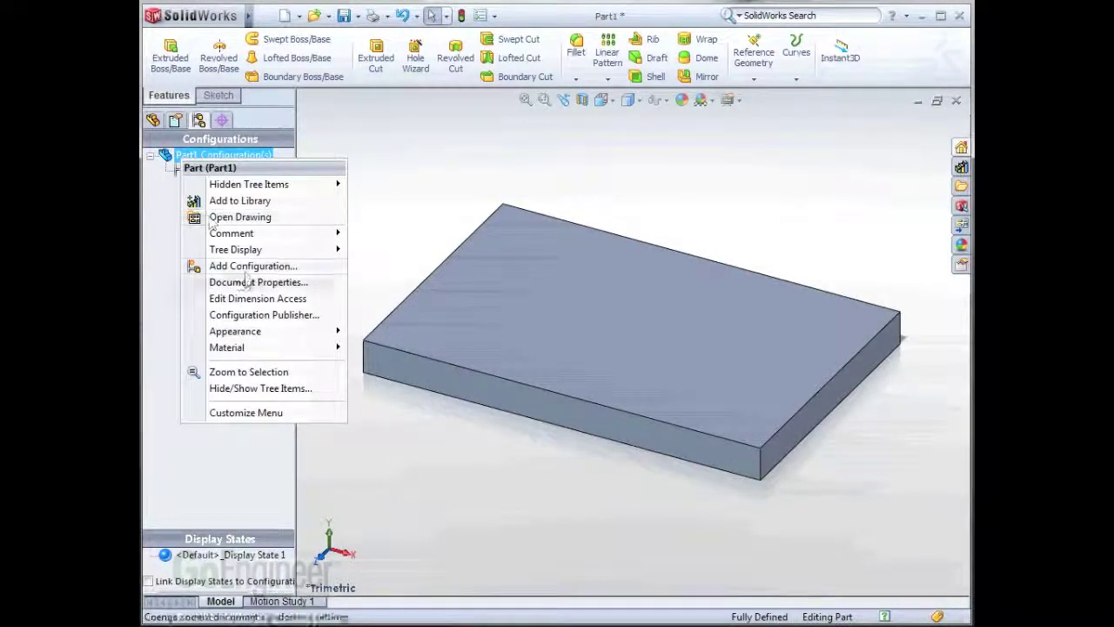
pyautogui.click(169, 224)
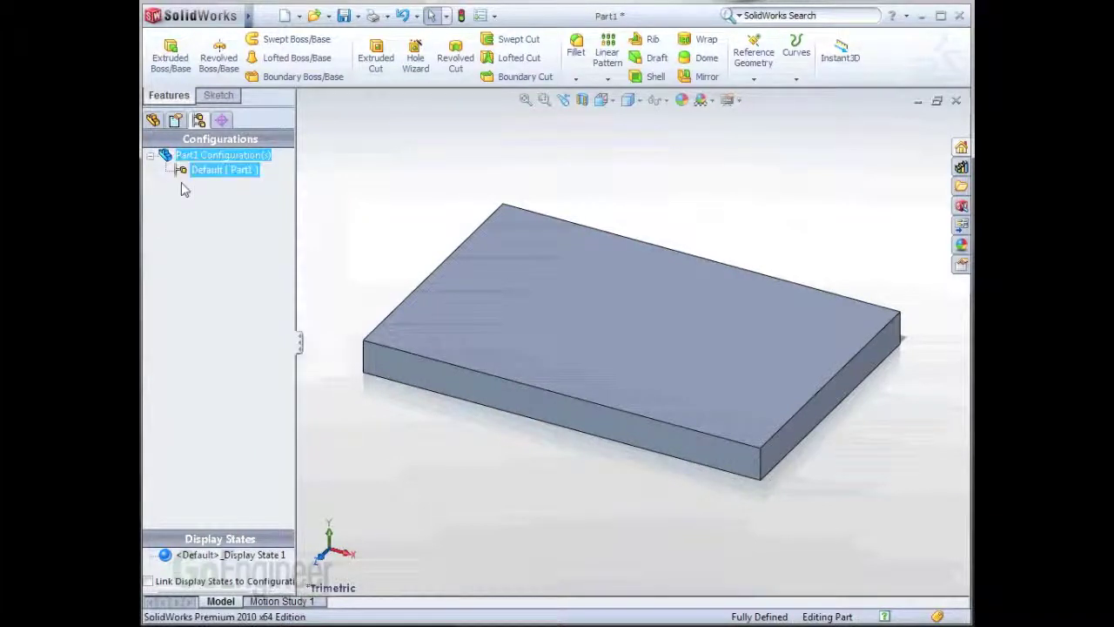
pyautogui.click(180, 170)
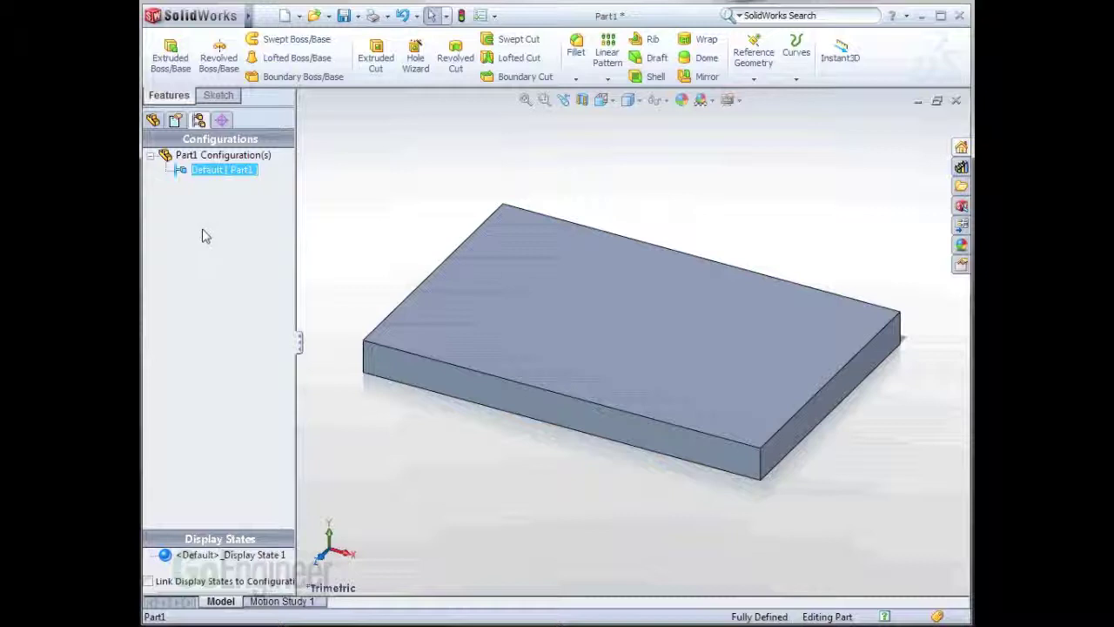
pyautogui.hotkey('ctrl', 'v')
pyautogui.hotkey('ctrl', 'v')
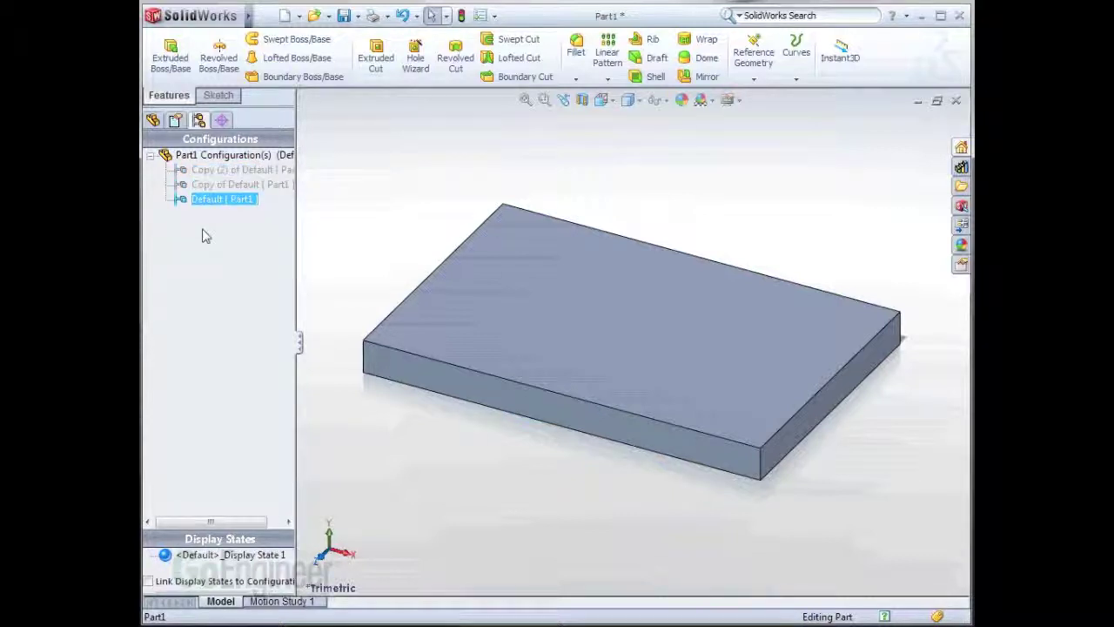
pyautogui.hotkey('ctrl', 'v')
pyautogui.hotkey('ctrl', 'v')
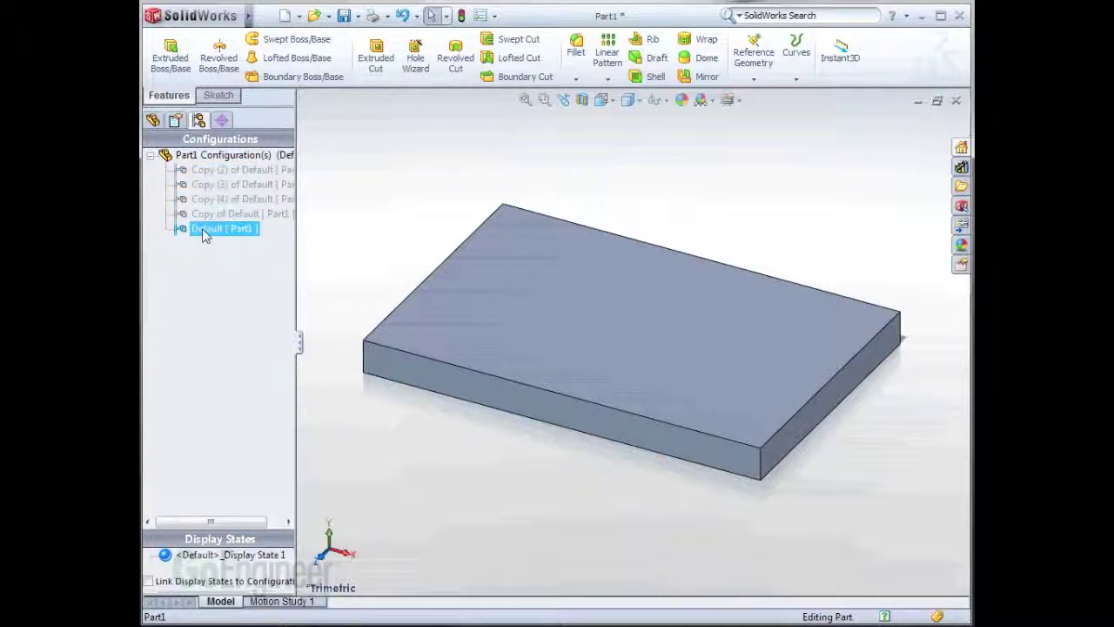
pyautogui.hotkey('ctrl', 'v')
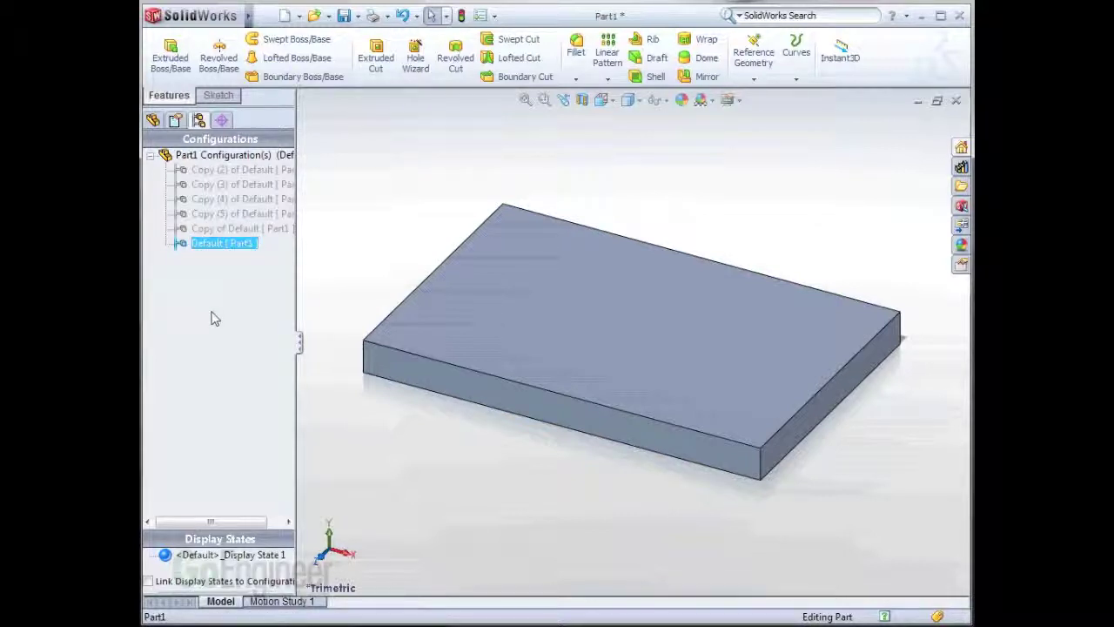
# Rename the Default configuration as 1, Copy (5) as 2, Copy (3) as 3 and Copy (2) as 4.
pyautogui.press('F2')
pyautogui.write('1')
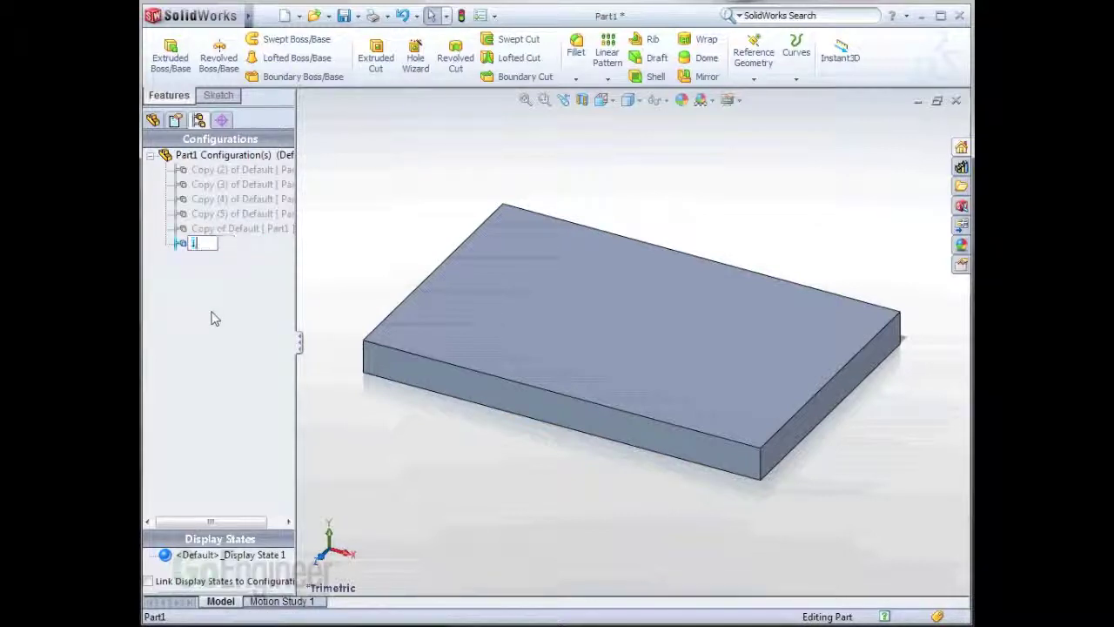
pyautogui.click(200, 228)
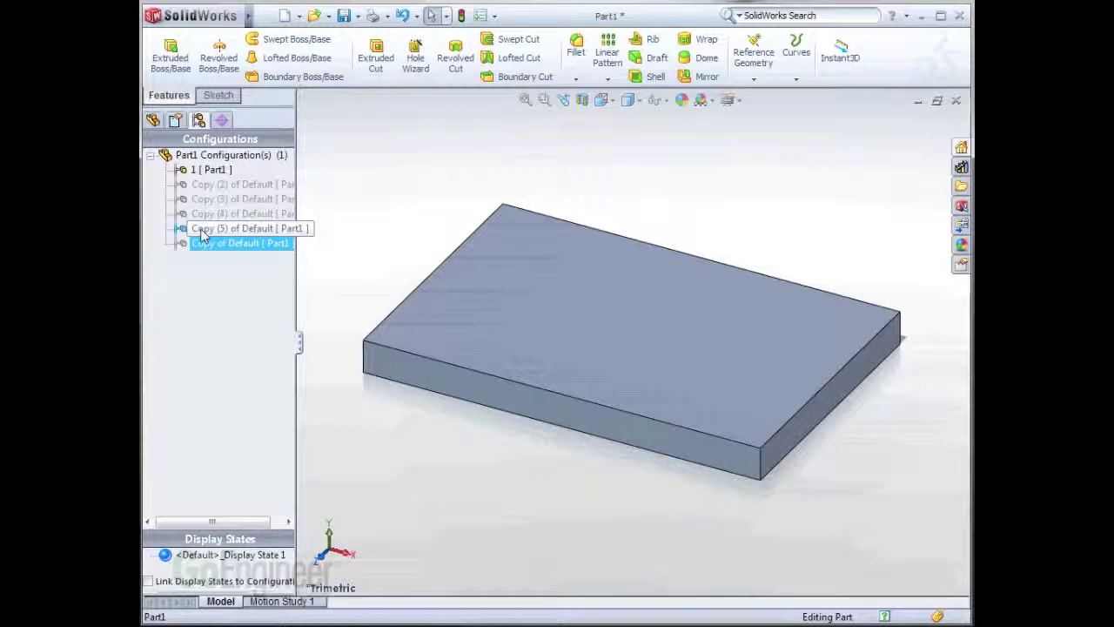
pyautogui.click(200, 228)
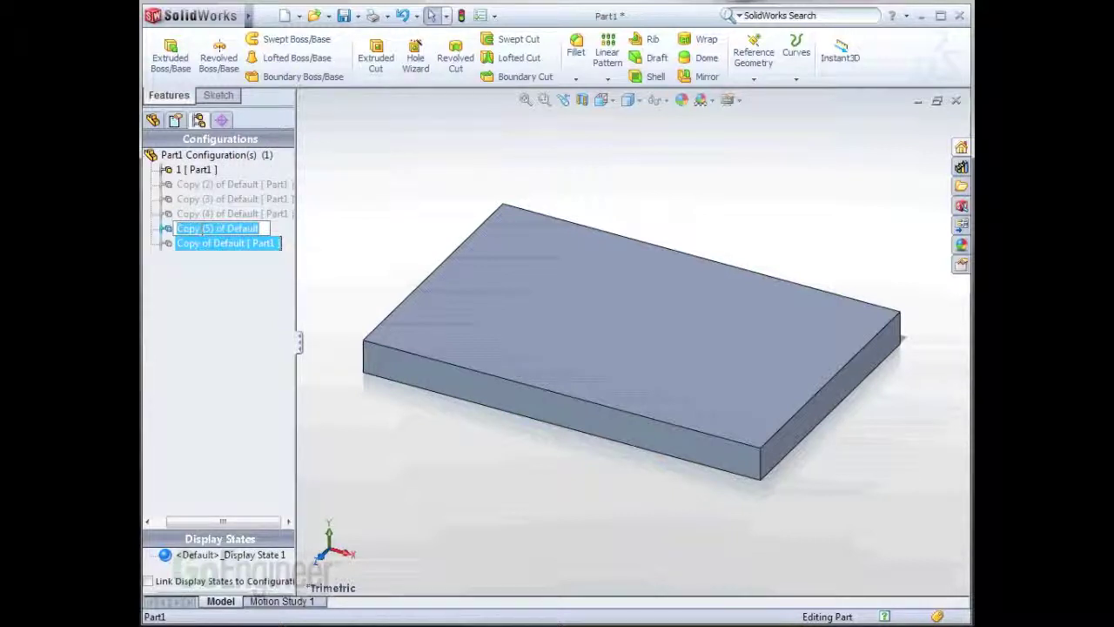
pyautogui.write('2')
pyautogui.click(185, 213)
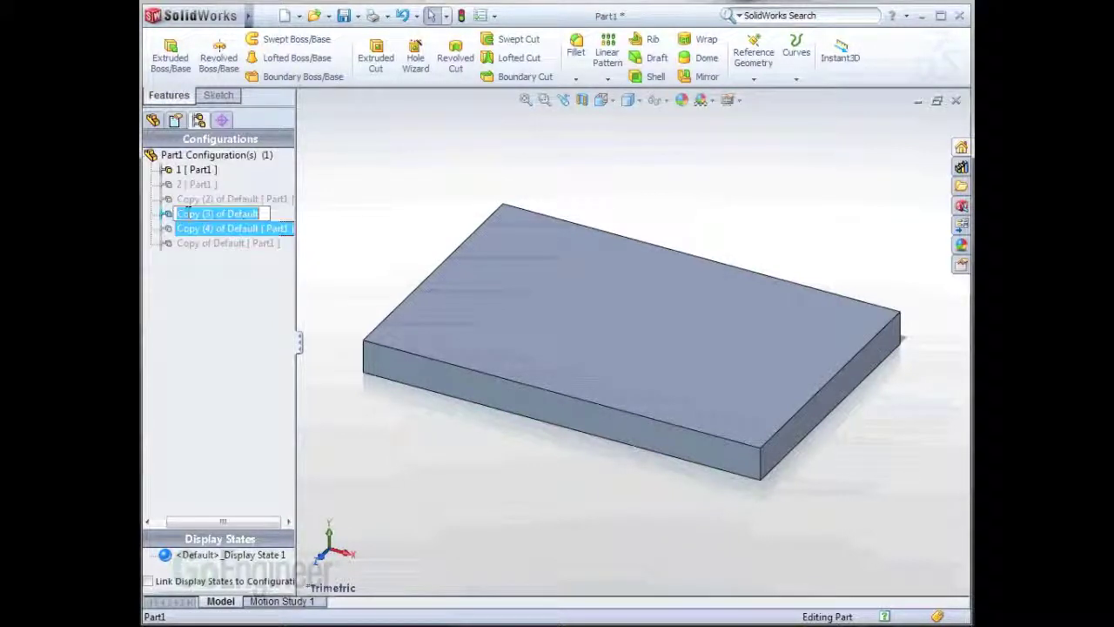
pyautogui.click(187, 214)
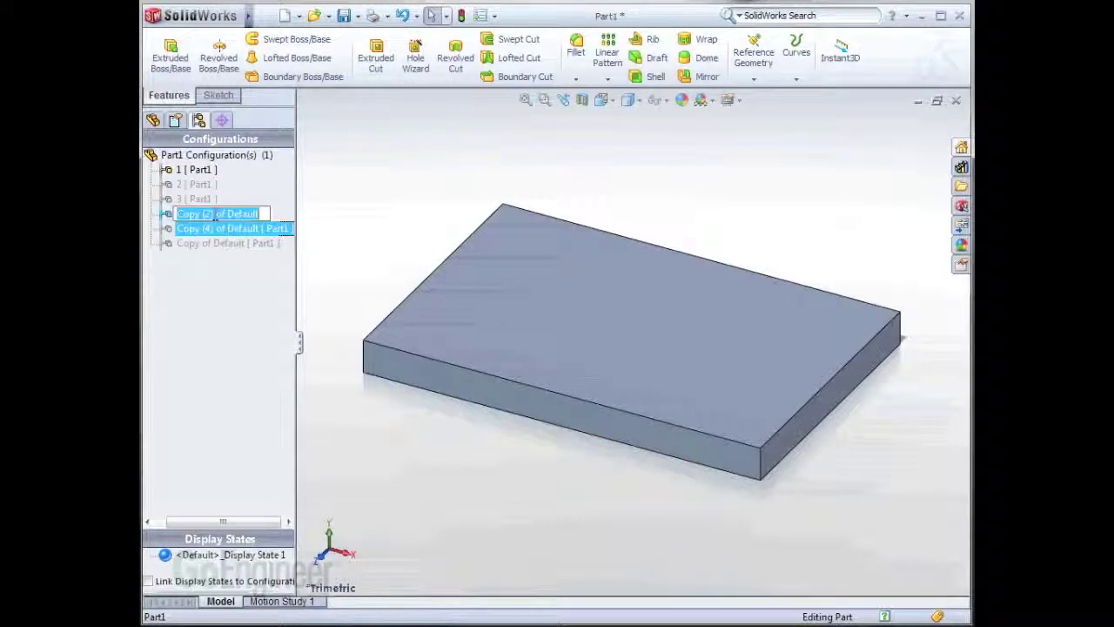
pyautogui.write('4')
# Rename the Copy (4) of Default configuration as 5 and Copy of Default as 6.
pyautogui.click(204, 228)
pyautogui.moveTo(204, 228); pyautogui.dragTo(207, 233)
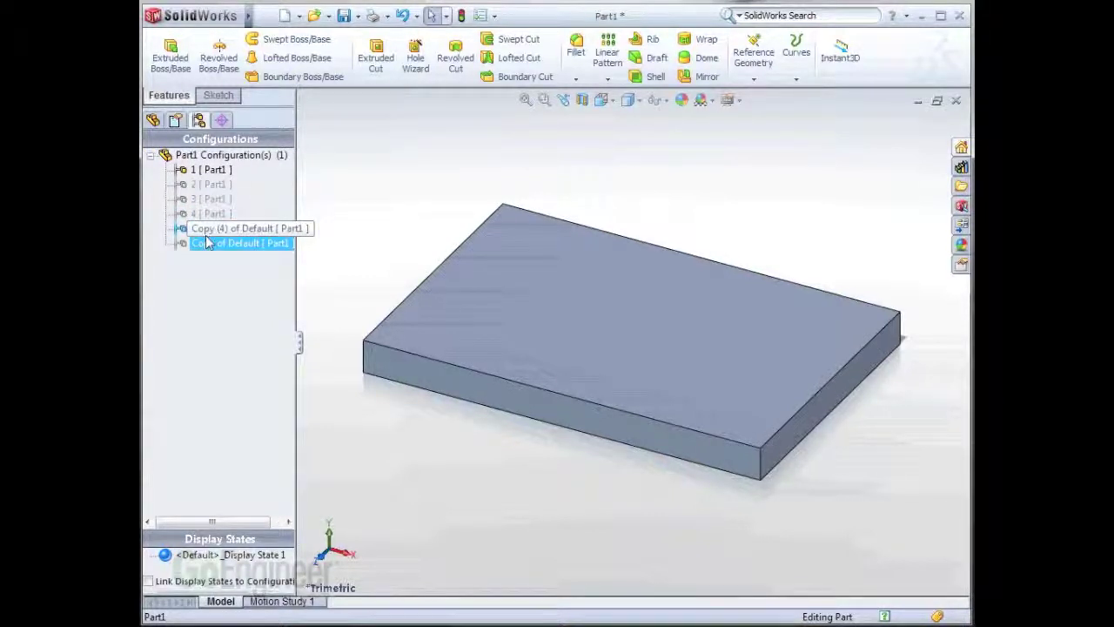
pyautogui.click(209, 228)
pyautogui.write('5')
pyautogui.click(202, 245)
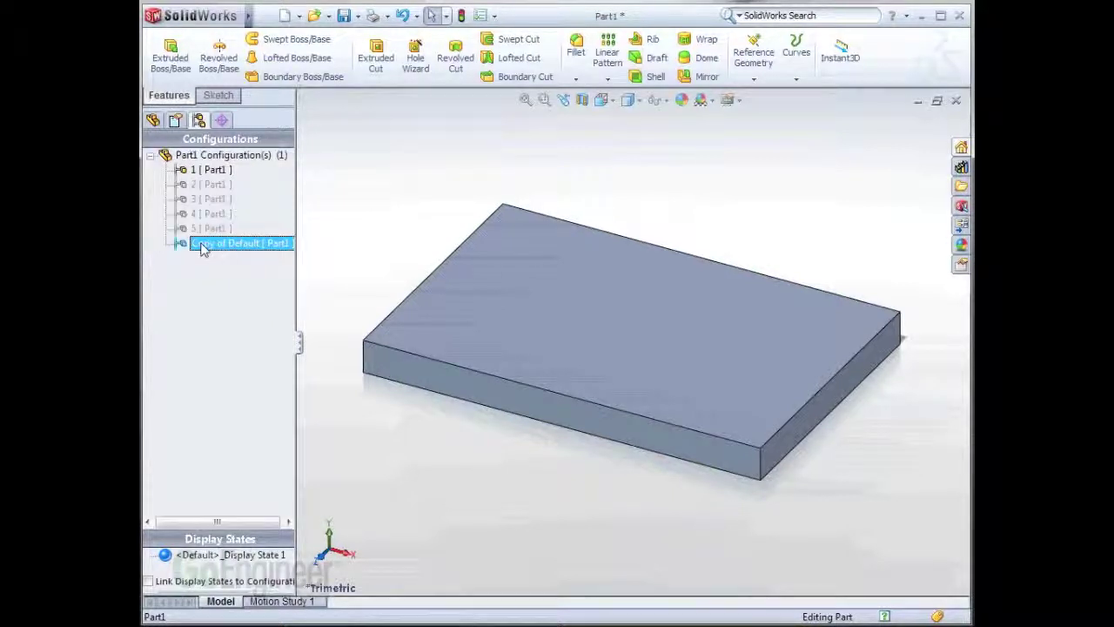
pyautogui.click(202, 247)
pyautogui.write('6')
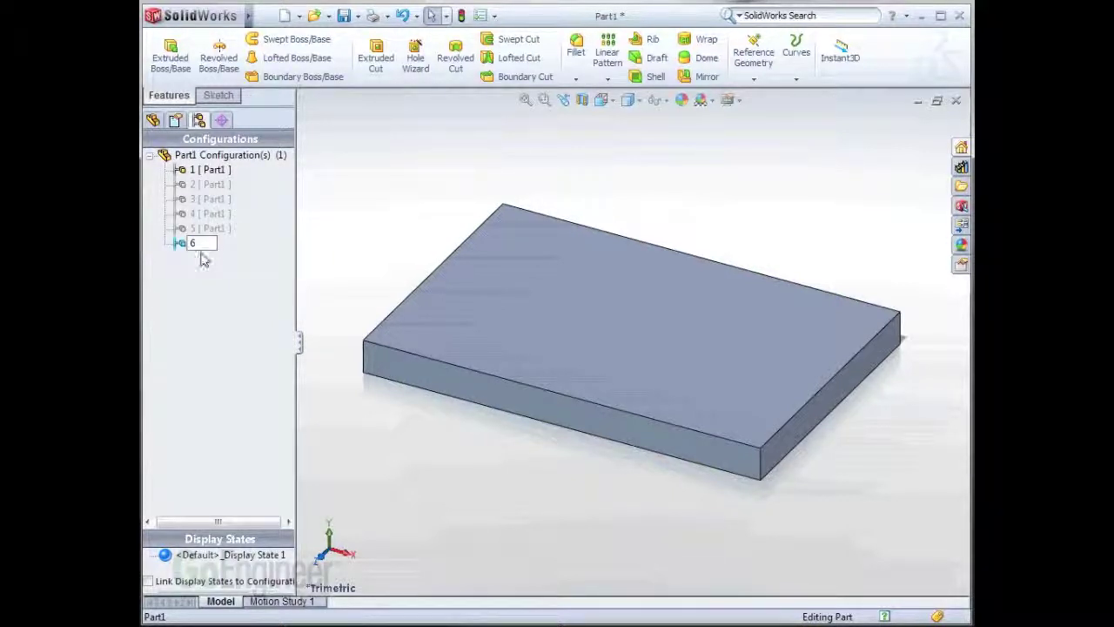
pyautogui.press('Return')
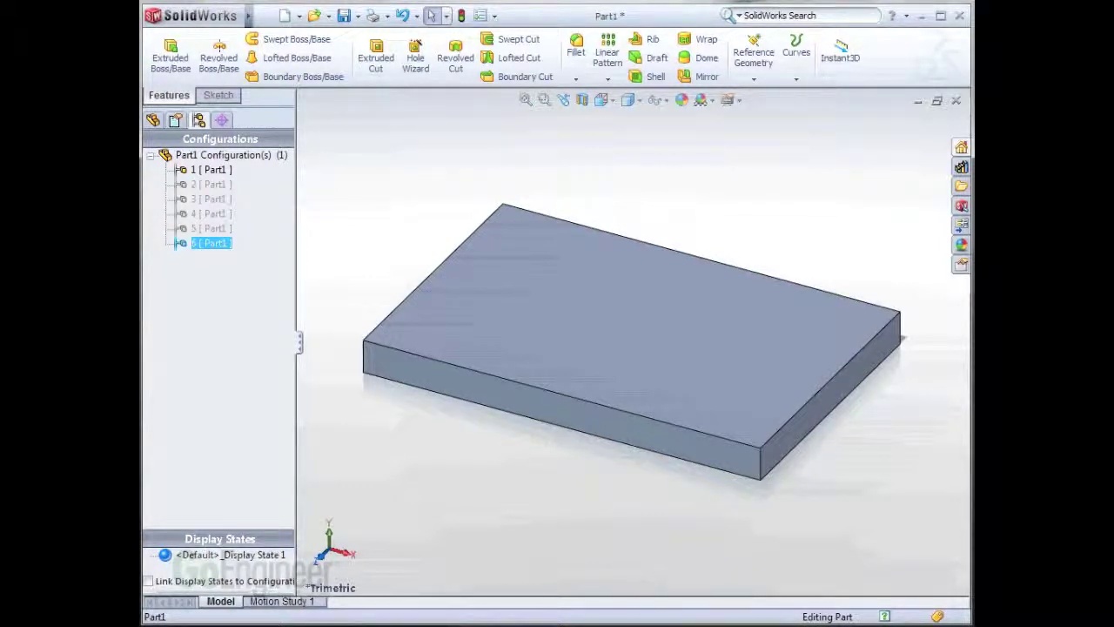
# In Top view, start an Extruded Cut from Sketch1 using the eight inner cells of the grid as contours.
pyautogui.click(153, 121)
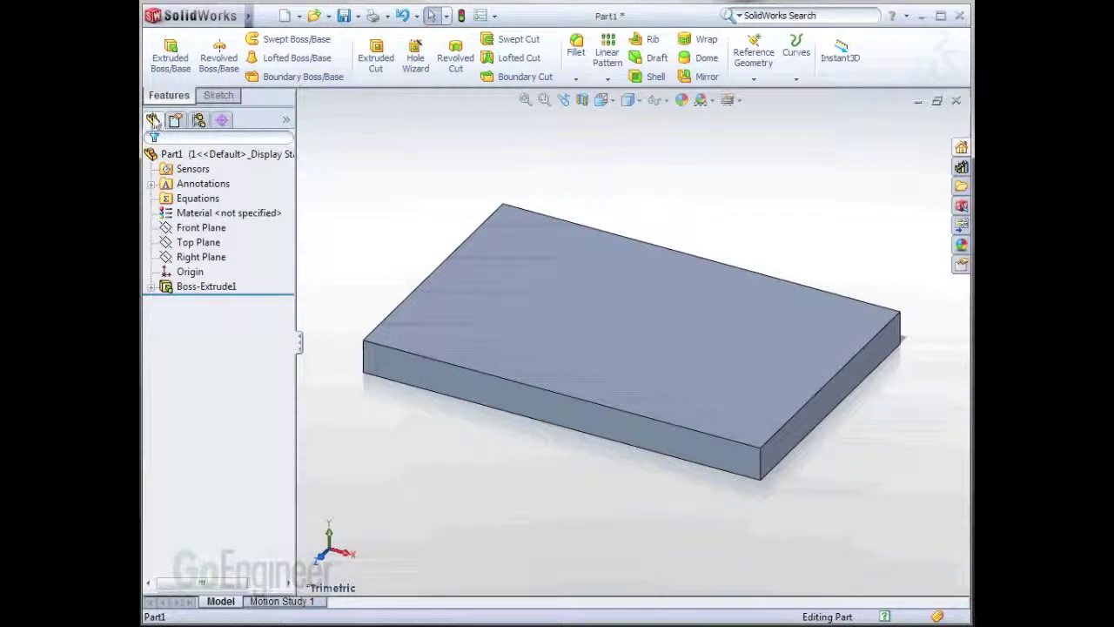
pyautogui.press('space')
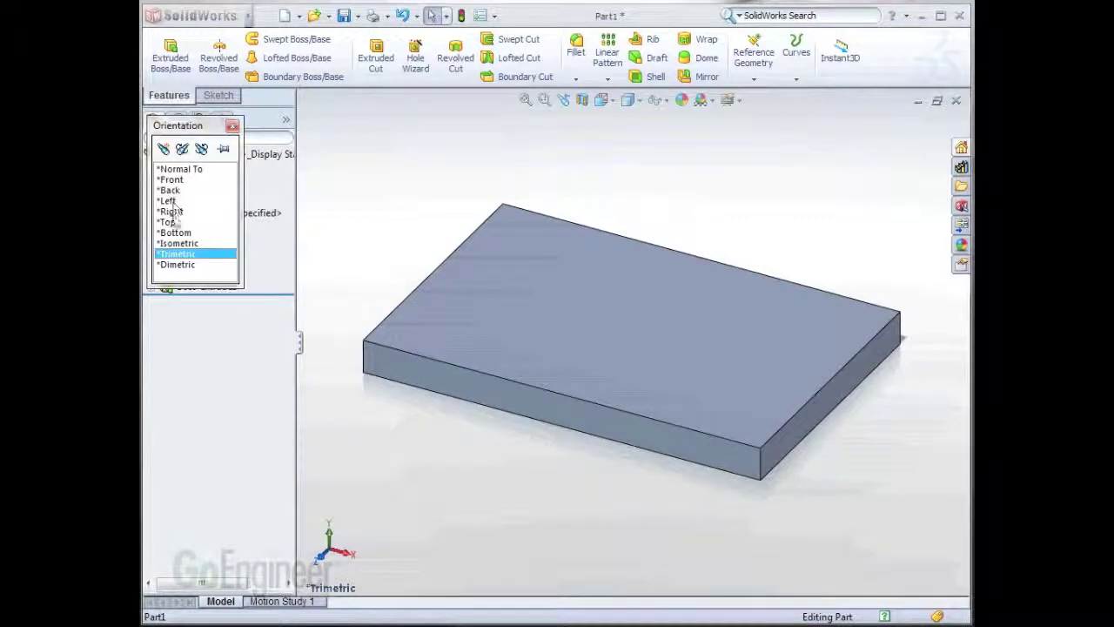
pyautogui.click(168, 222)
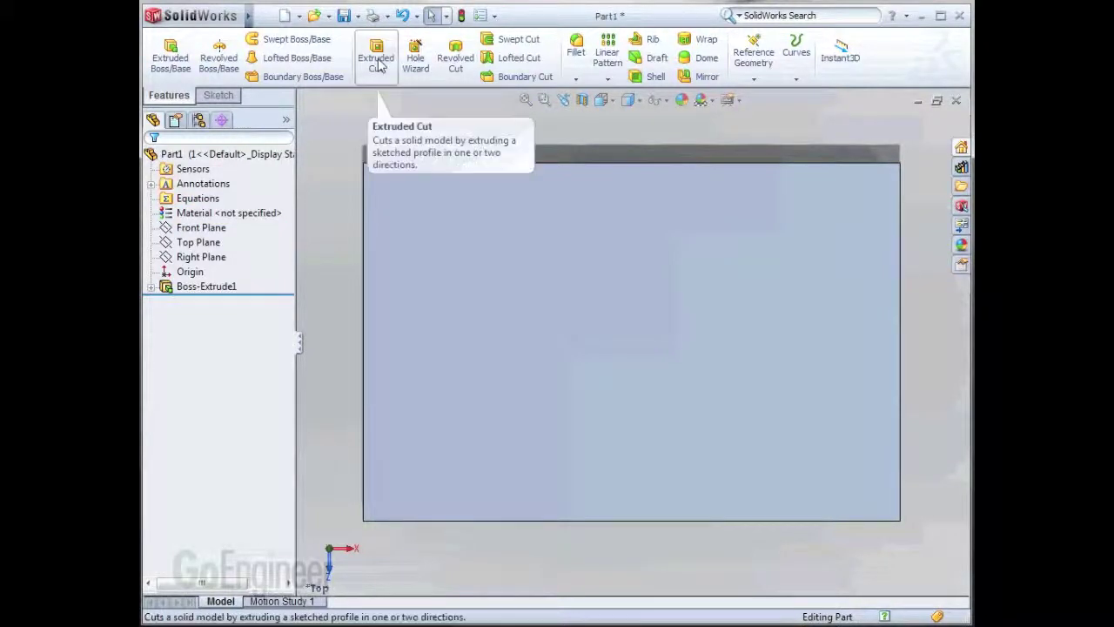
pyautogui.click(151, 286)
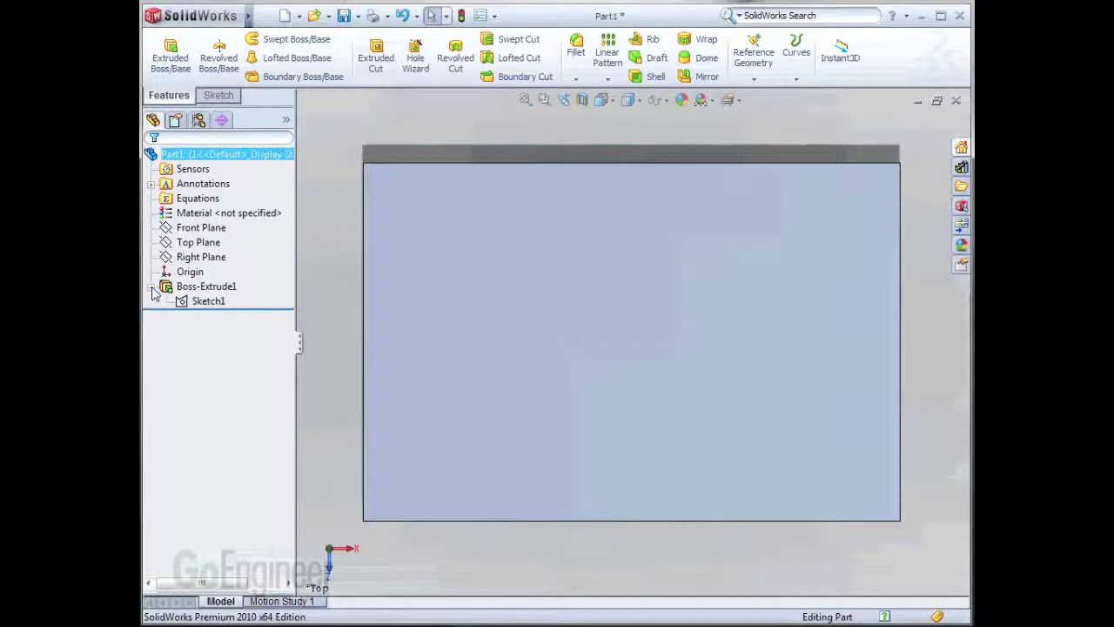
pyautogui.click(207, 301)
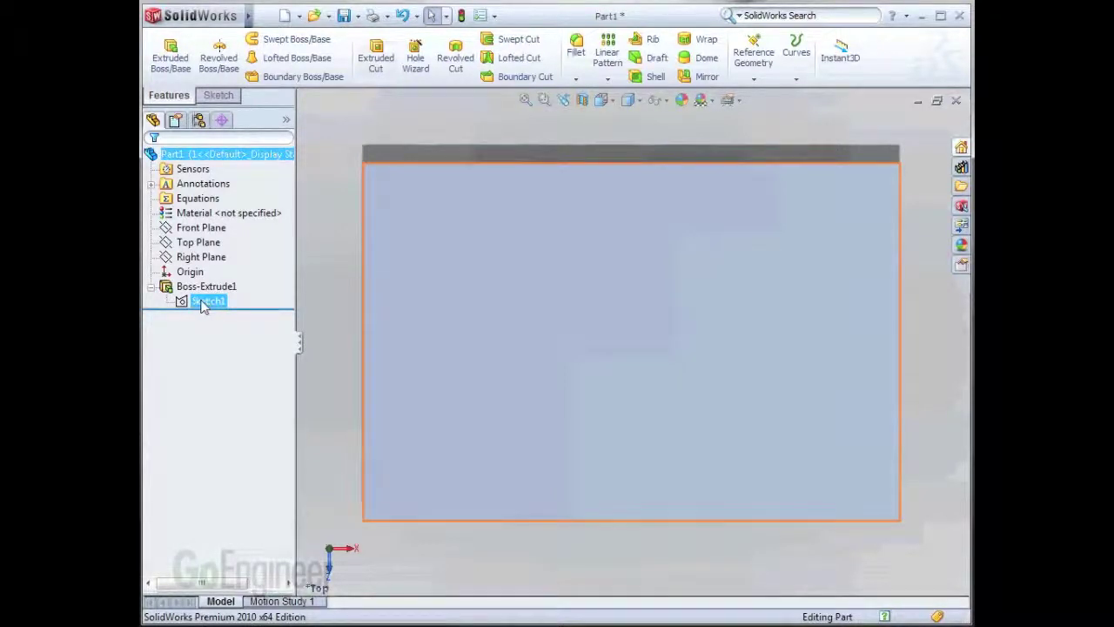
pyautogui.click(372, 63)
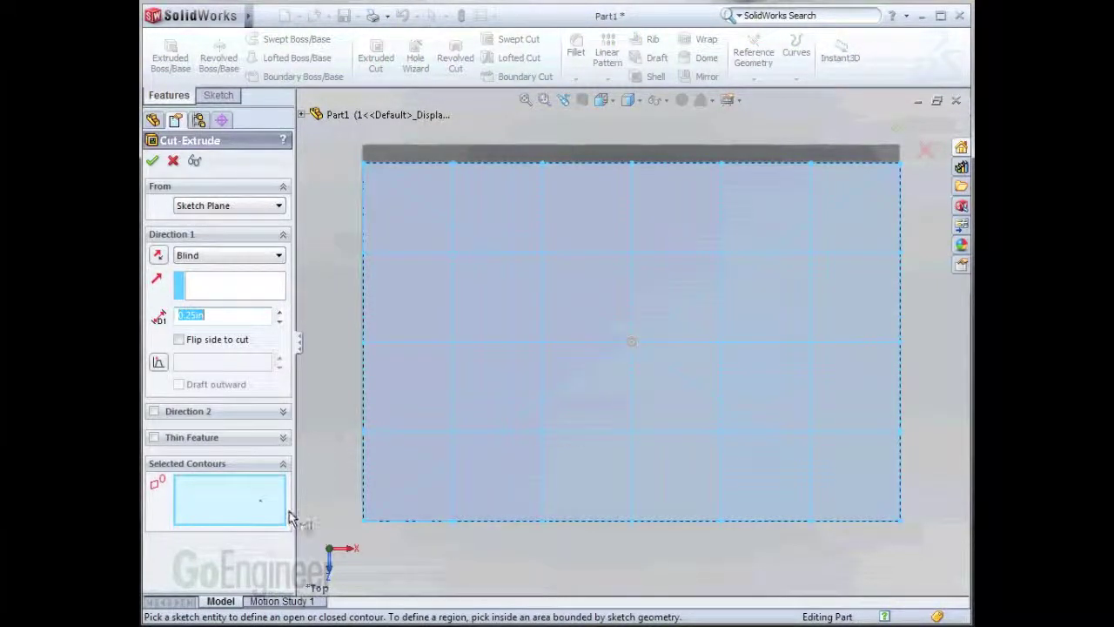
pyautogui.click(520, 381)
pyautogui.click(562, 380)
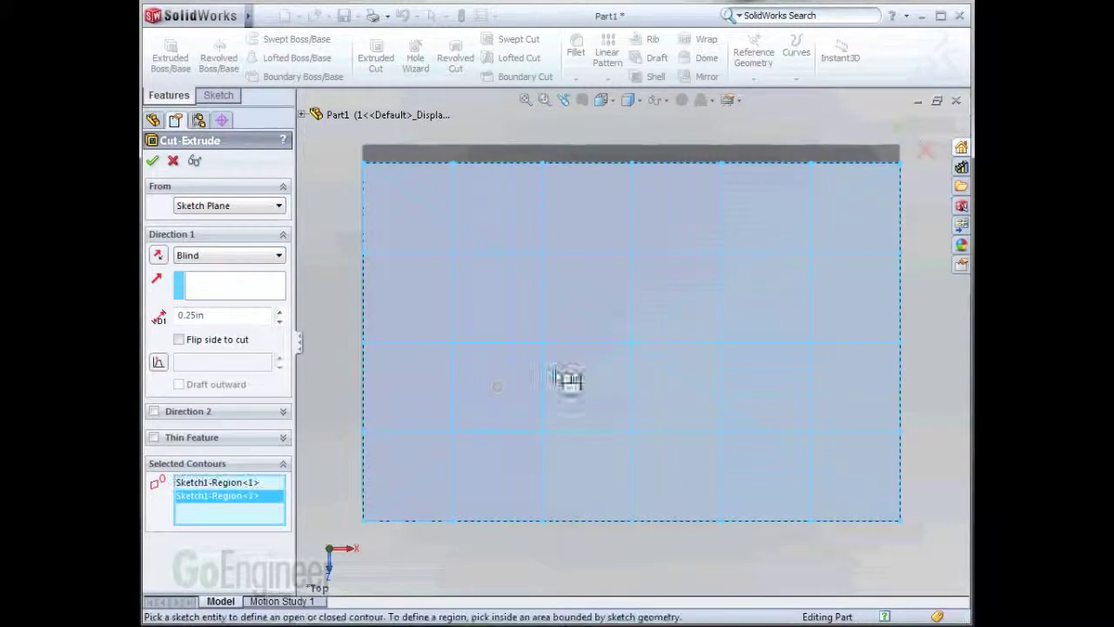
pyautogui.click(669, 391)
pyautogui.click(741, 386)
pyautogui.click(742, 300)
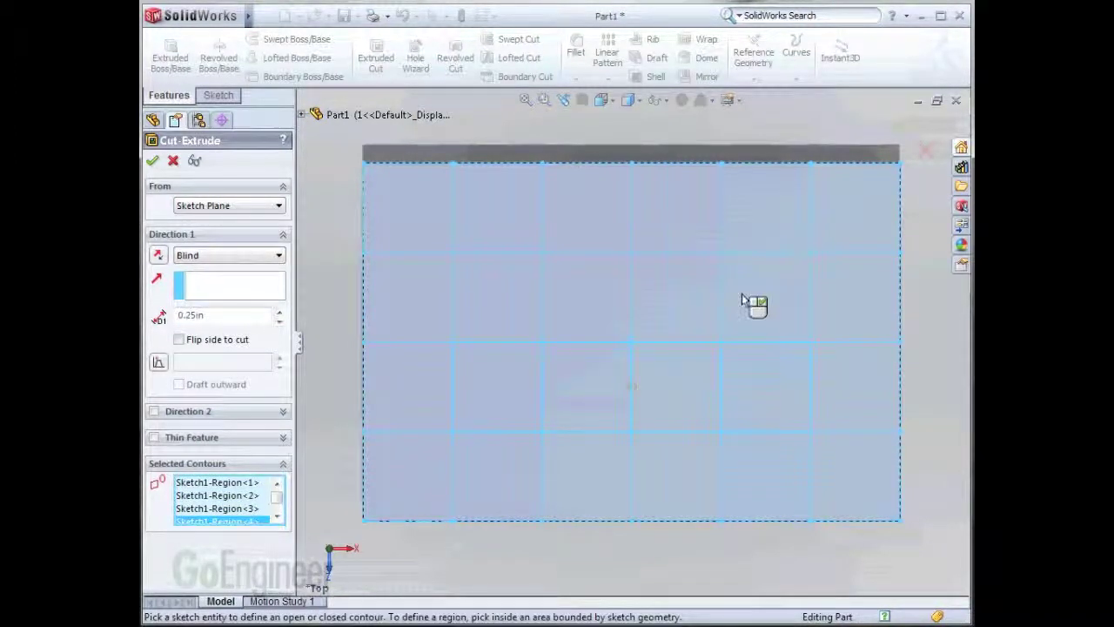
pyautogui.click(684, 309)
pyautogui.click(593, 300)
pyautogui.click(473, 316)
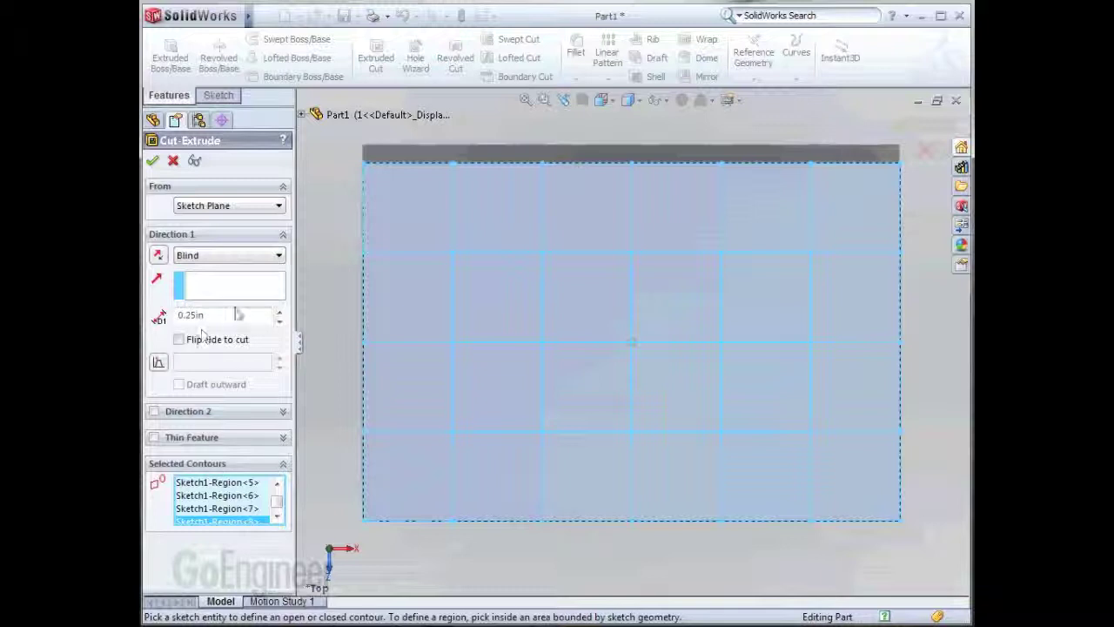
# Set the inner window cut to Through All, reverse its direction and apply it.
pyautogui.click(275, 257)
pyautogui.click(255, 281)
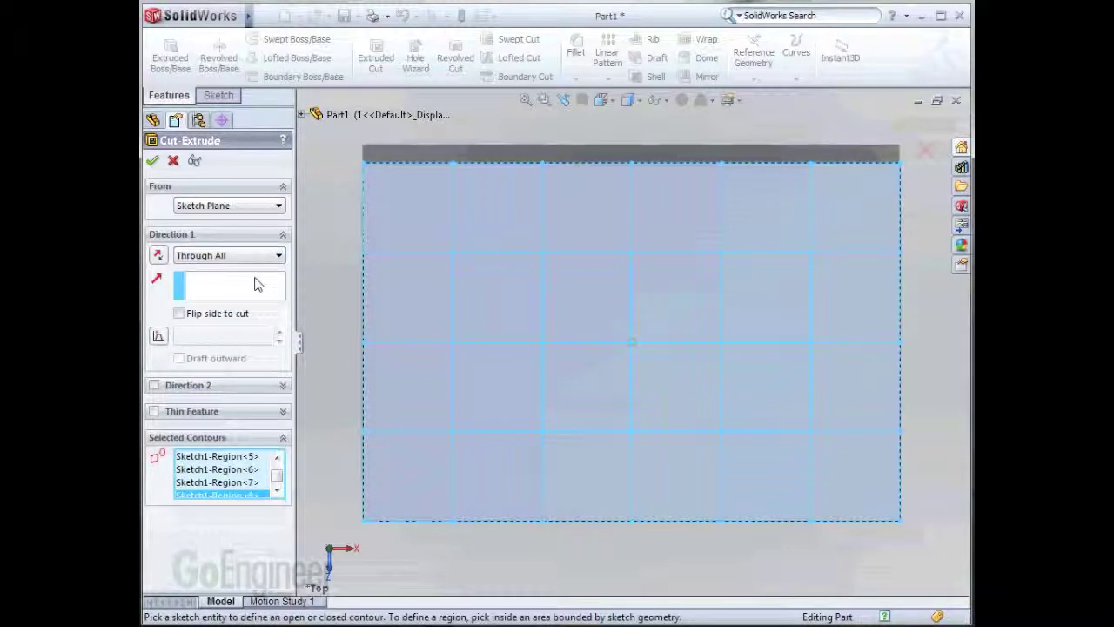
pyautogui.click(159, 257)
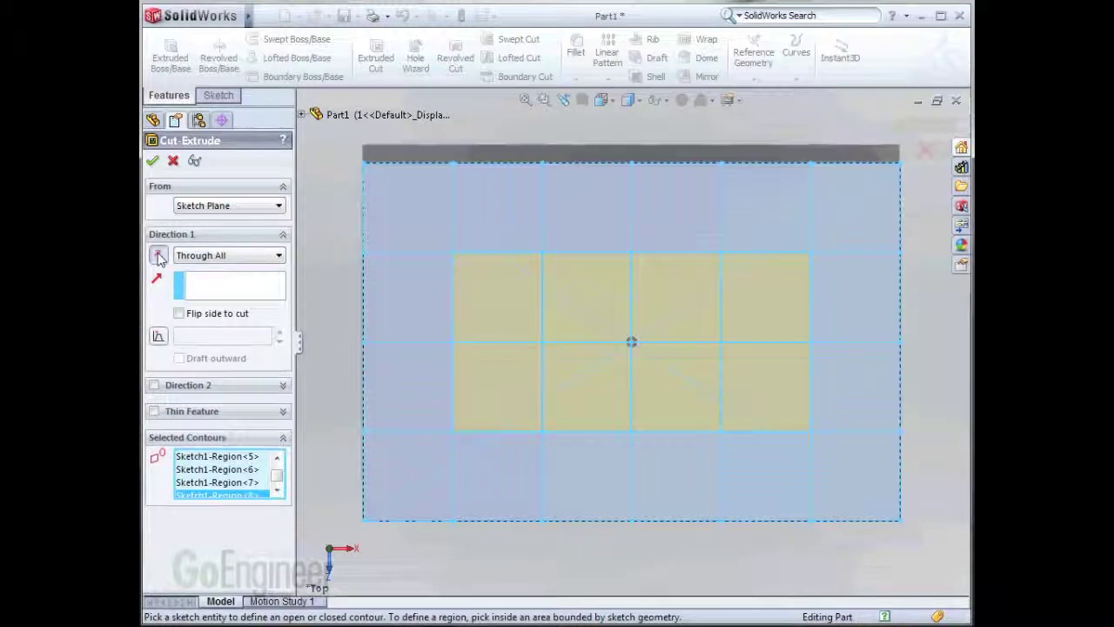
pyautogui.click(152, 160)
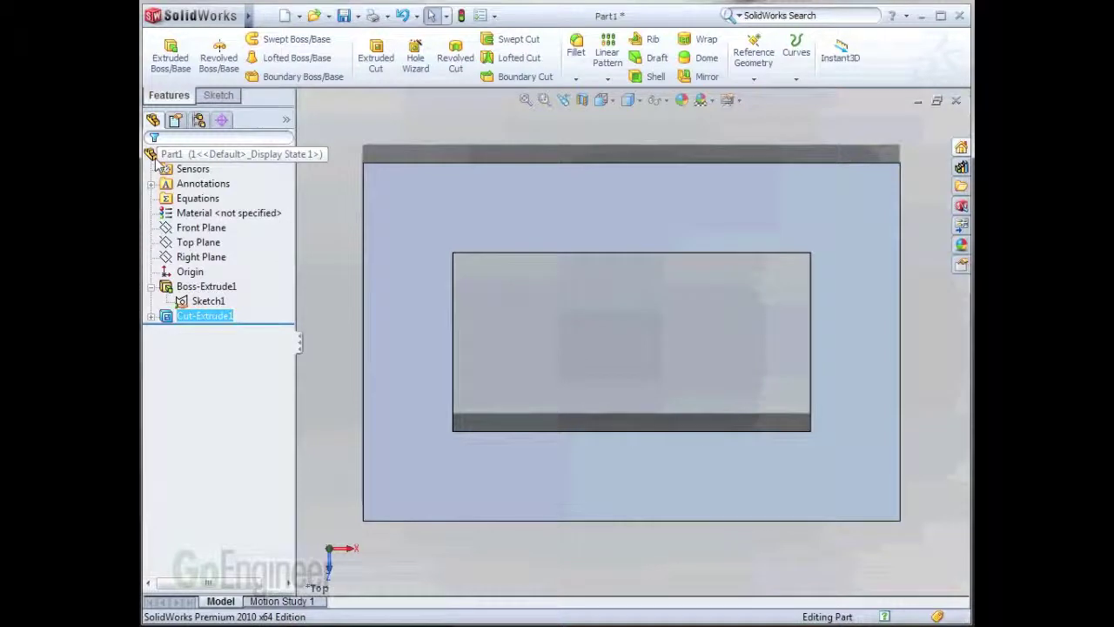
# Activate configuration 2 of the part.
pyautogui.click(198, 120)
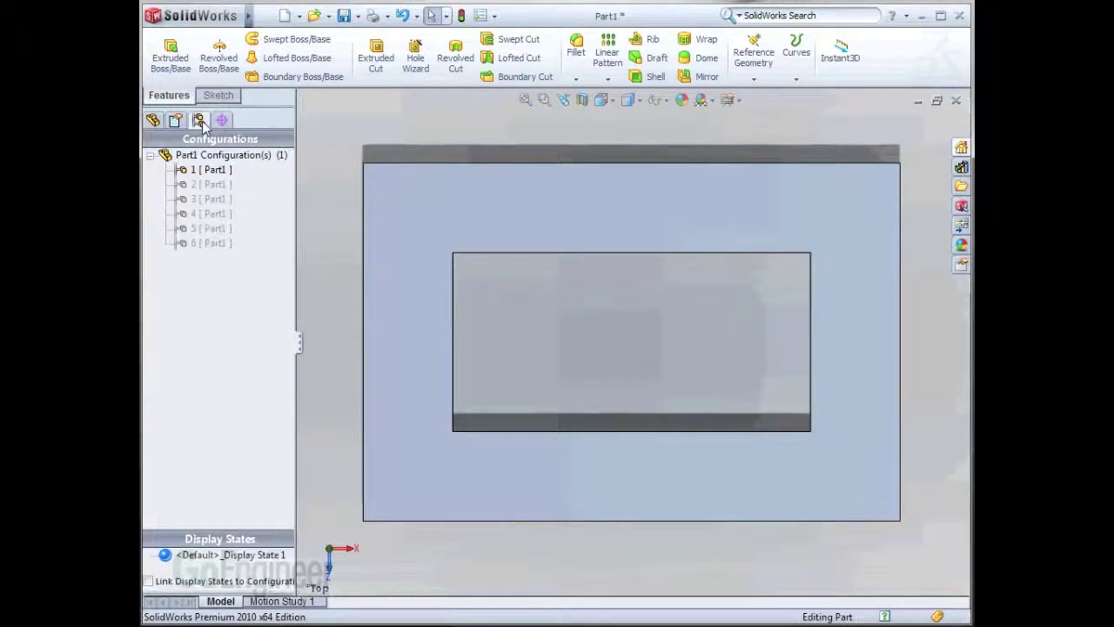
pyautogui.click(191, 185)
pyautogui.doubleClick(193, 185)
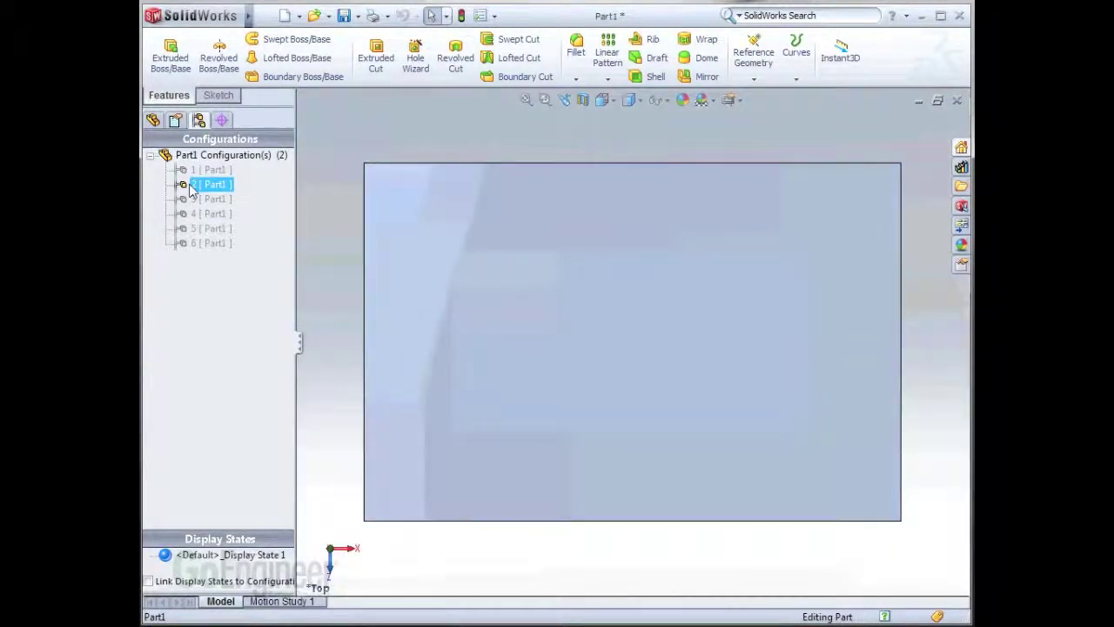
# Start an Extruded Cut from Sketch1 using the eight inner cells and the bottom-row cell just right of centre.
pyautogui.click(153, 120)
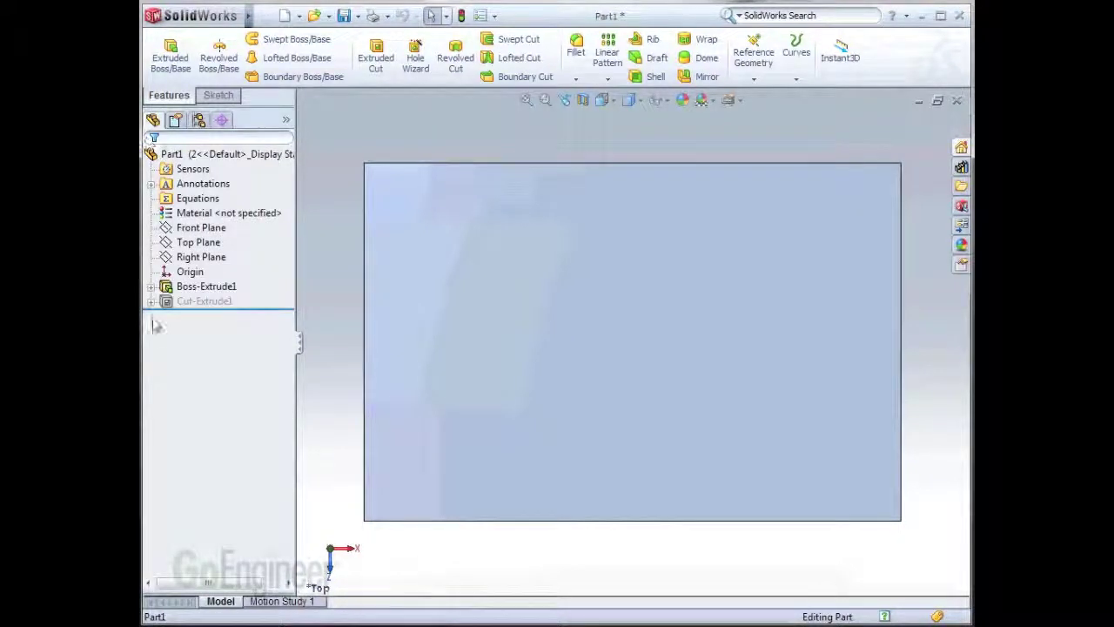
pyautogui.click(183, 302)
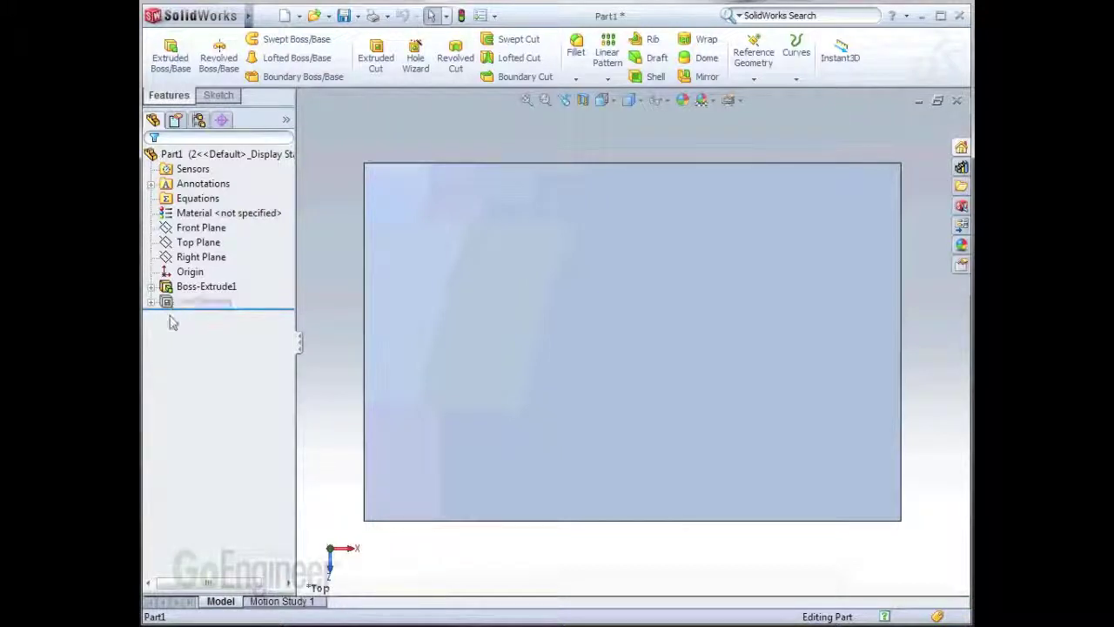
pyautogui.click(151, 301)
pyautogui.click(207, 316)
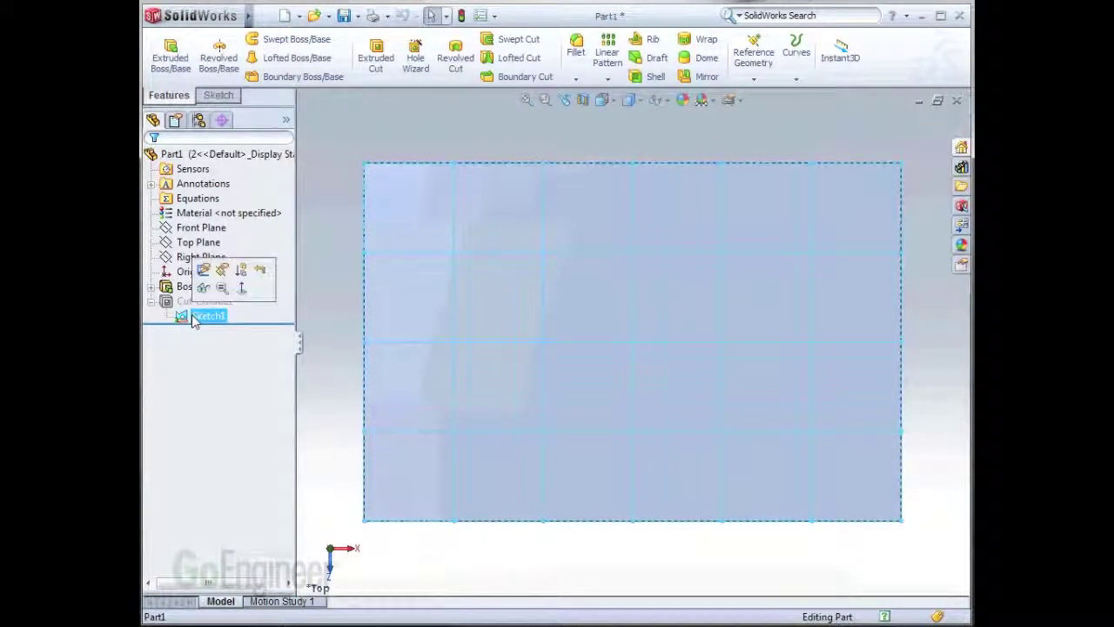
pyautogui.click(374, 56)
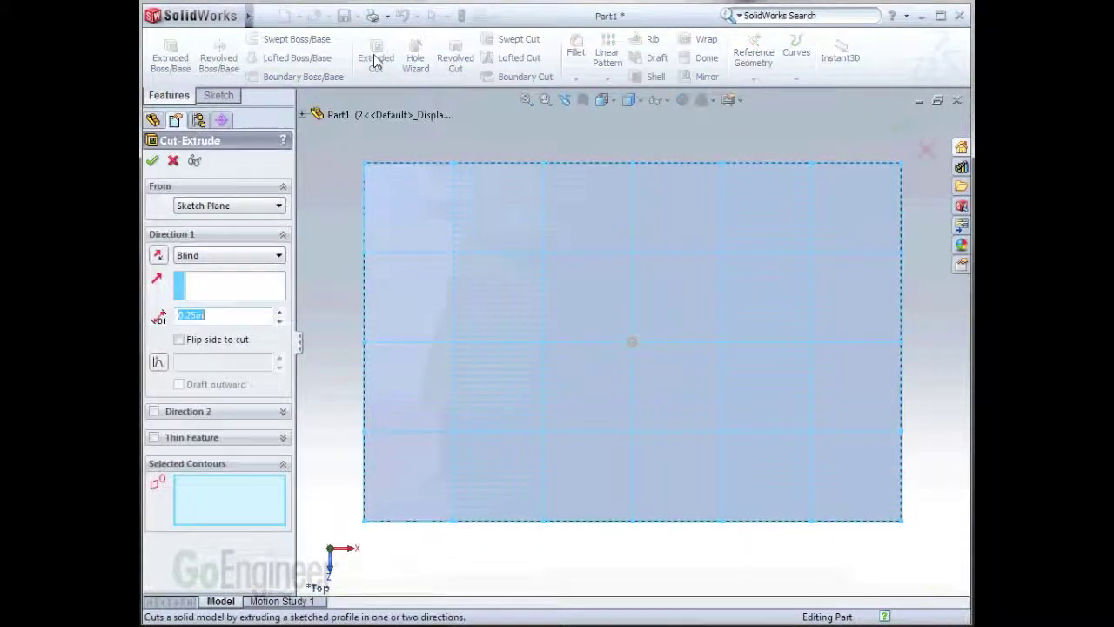
pyautogui.click(503, 313)
pyautogui.click(585, 338)
pyautogui.click(773, 316)
pyautogui.click(701, 378)
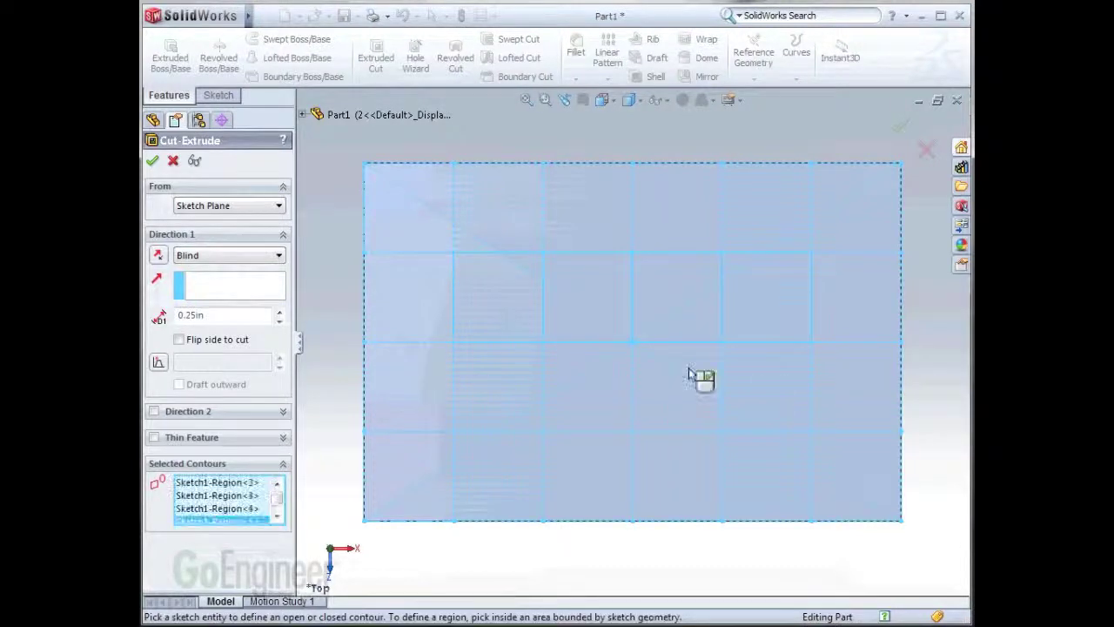
pyautogui.click(497, 377)
pyautogui.click(688, 497)
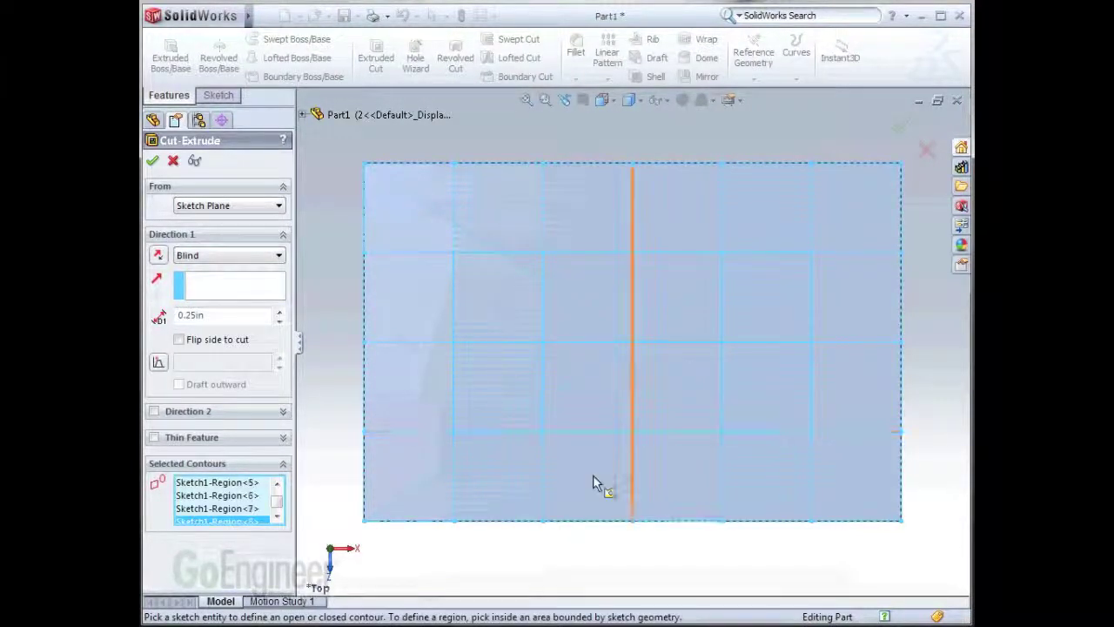
# Make configuration 2's nine-cell cut Through All in the reversed direction and apply it.
pyautogui.click(279, 255)
pyautogui.click(228, 277)
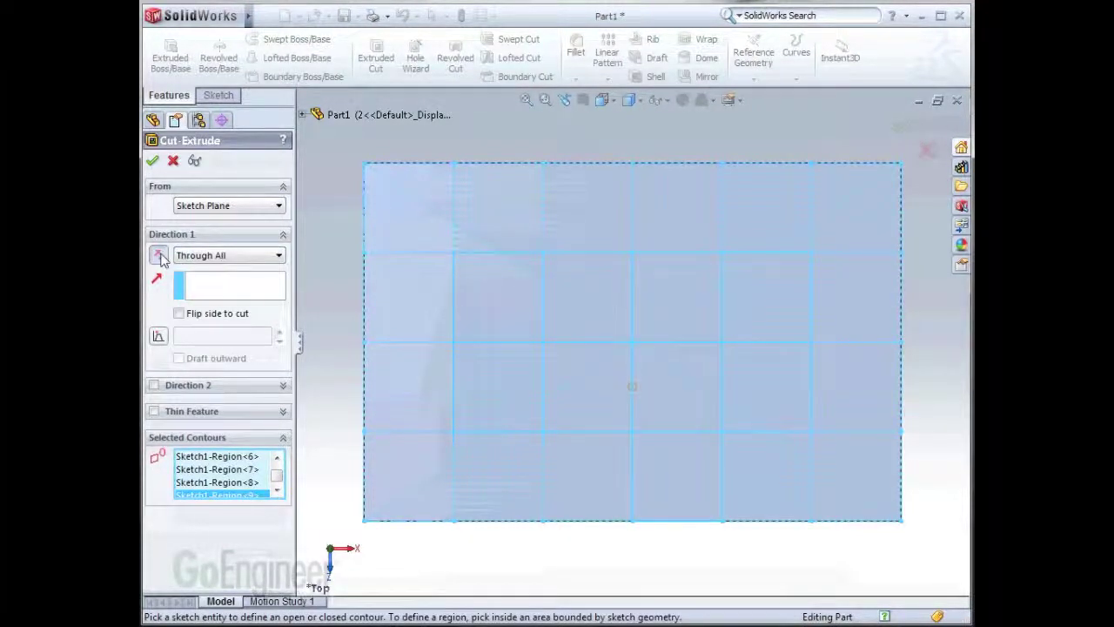
pyautogui.click(153, 162)
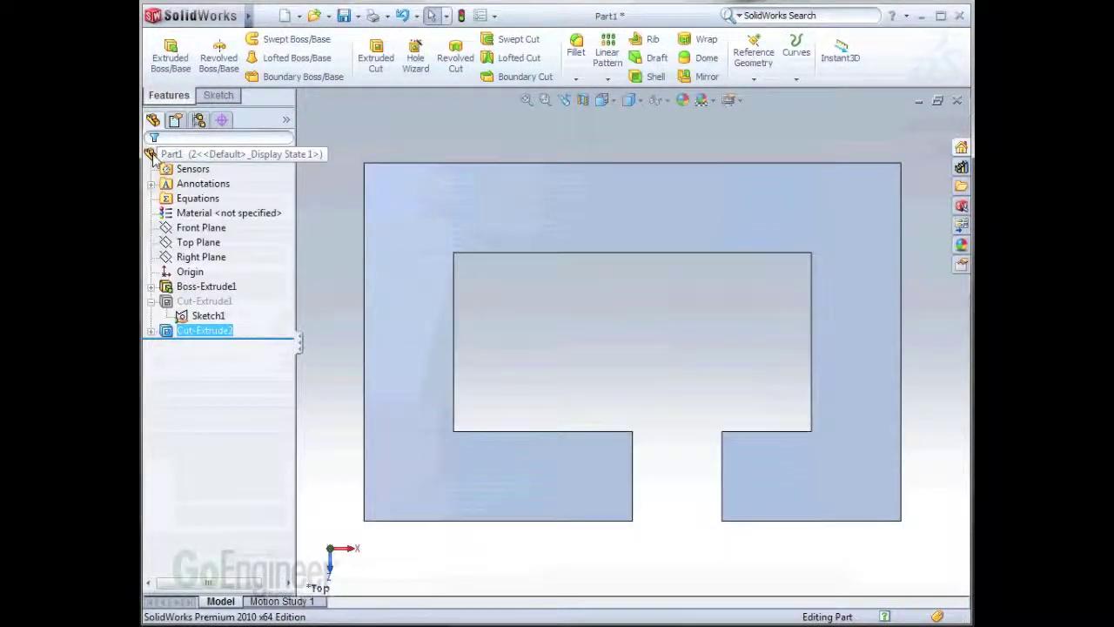
# Activate configuration 3 and start an Extruded Cut from Sketch1, set to Through All in the reversed direction.
pyautogui.click(198, 120)
pyautogui.doubleClick(194, 200)
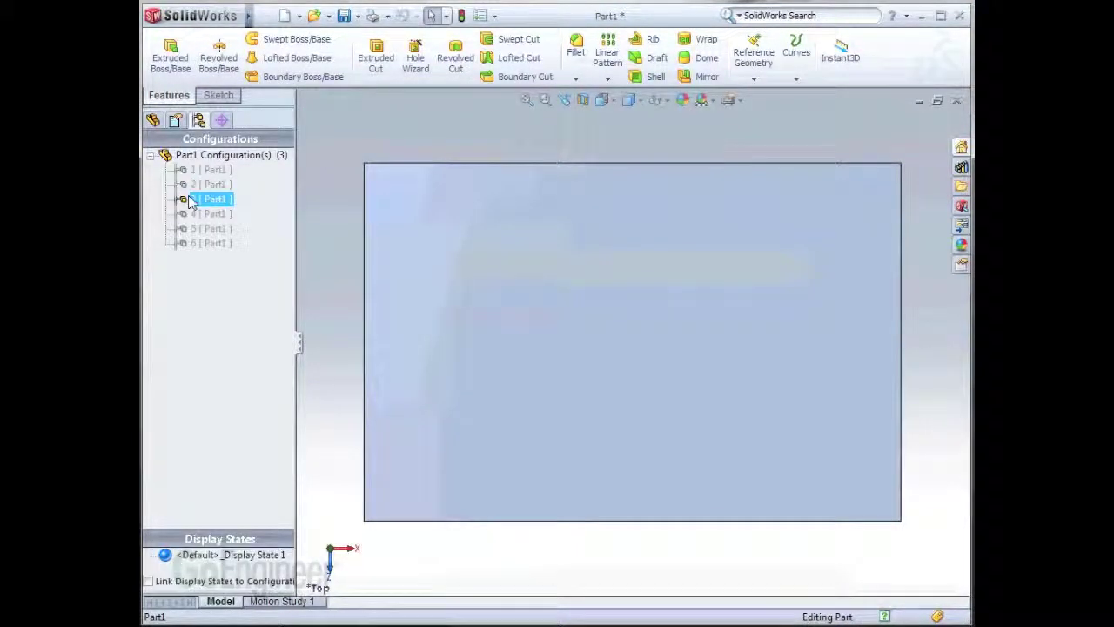
pyautogui.click(153, 121)
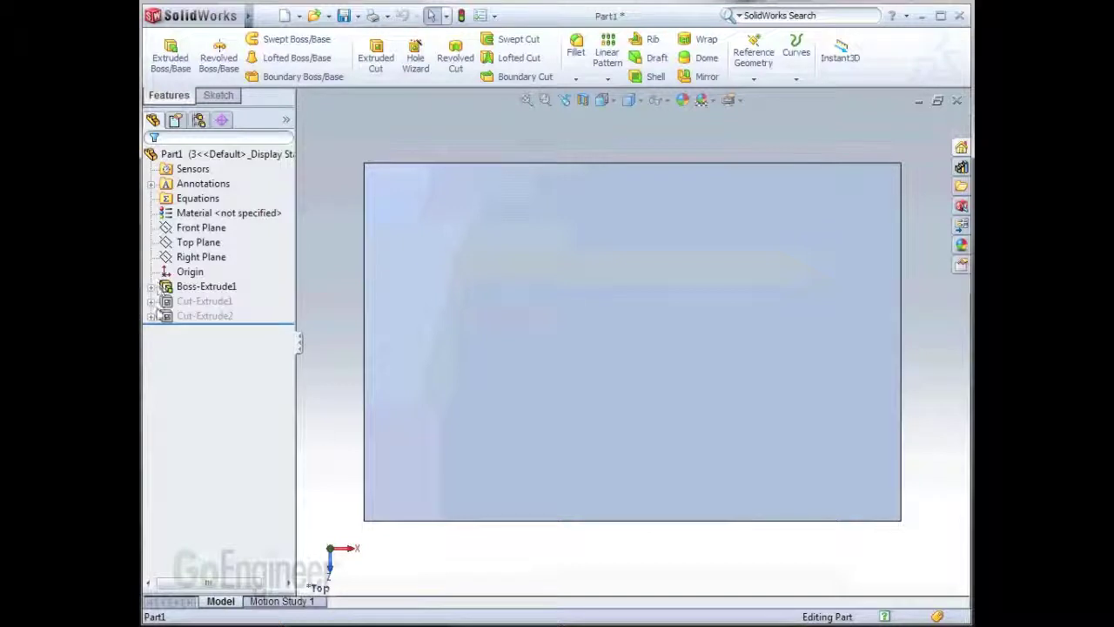
pyautogui.click(151, 316)
pyautogui.click(195, 331)
pyautogui.click(376, 59)
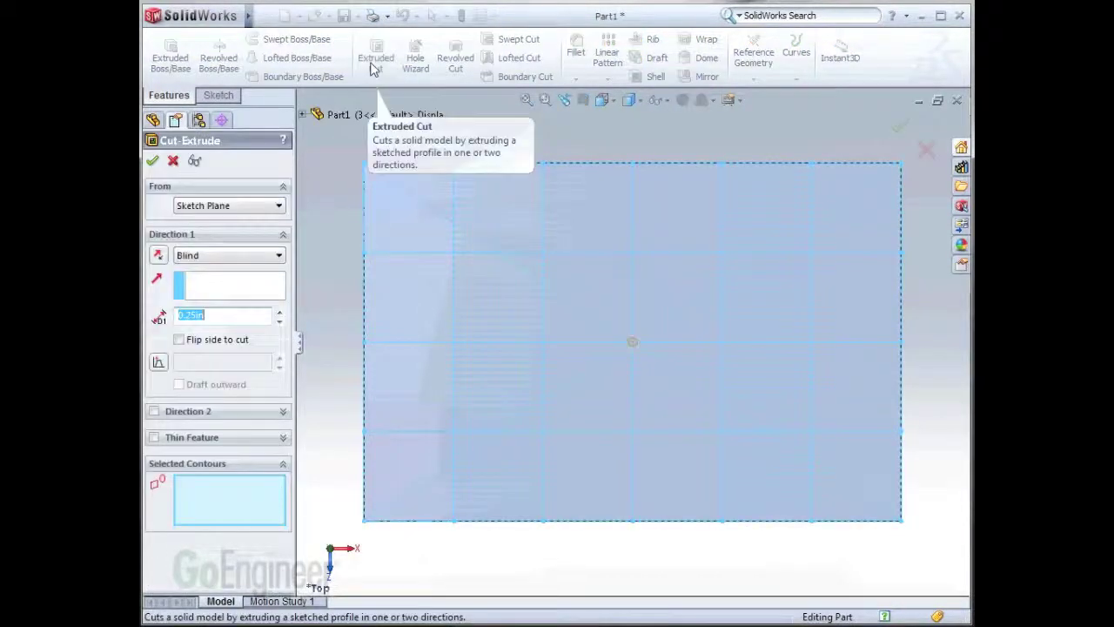
pyautogui.click(228, 255)
pyautogui.click(204, 277)
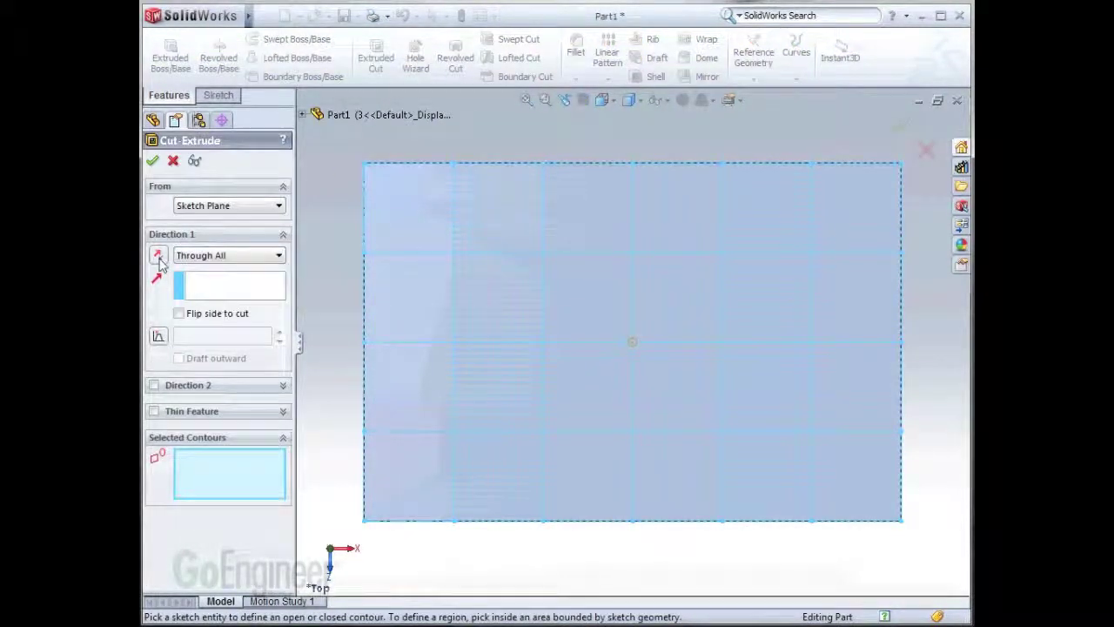
# Cut the inner cells except the upper one just right of centre, plus the two middle bottom-row cells, and apply configuration 3's cut.
pyautogui.click(507, 323)
pyautogui.click(507, 392)
pyautogui.click(566, 370)
pyautogui.click(584, 331)
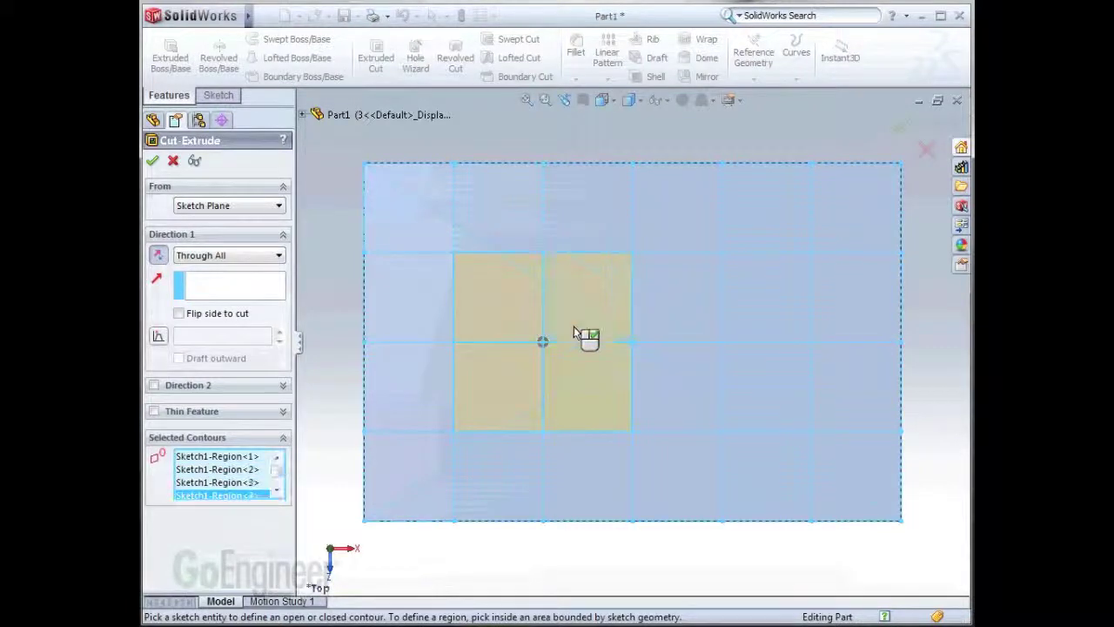
pyautogui.click(677, 385)
pyautogui.click(758, 362)
pyautogui.click(753, 315)
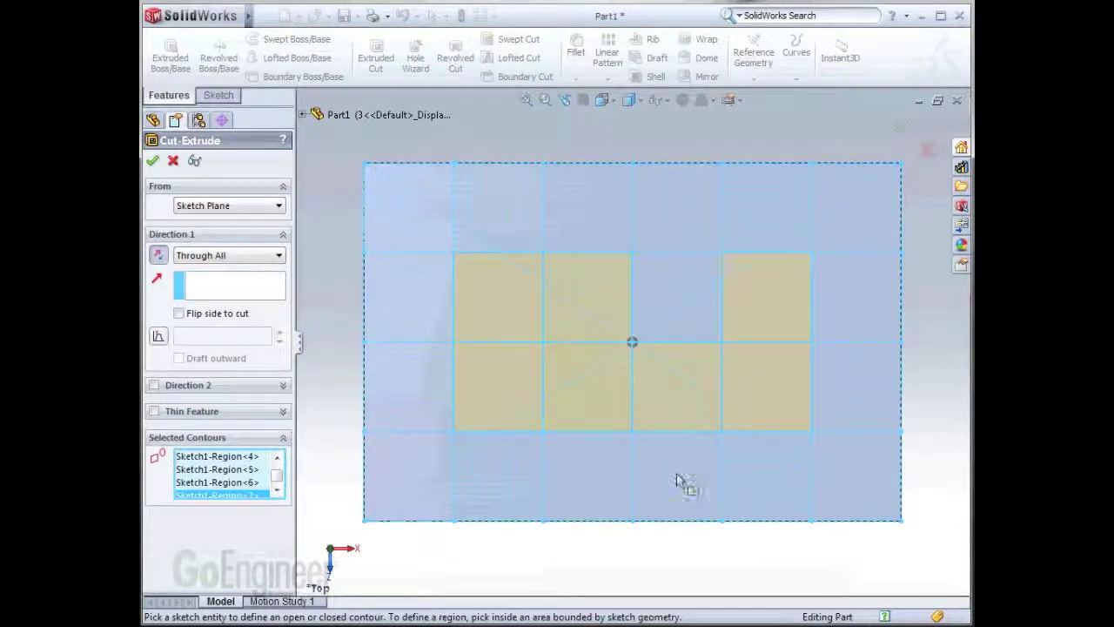
pyautogui.click(679, 479)
pyautogui.click(600, 485)
pyautogui.rightClick(588, 483)
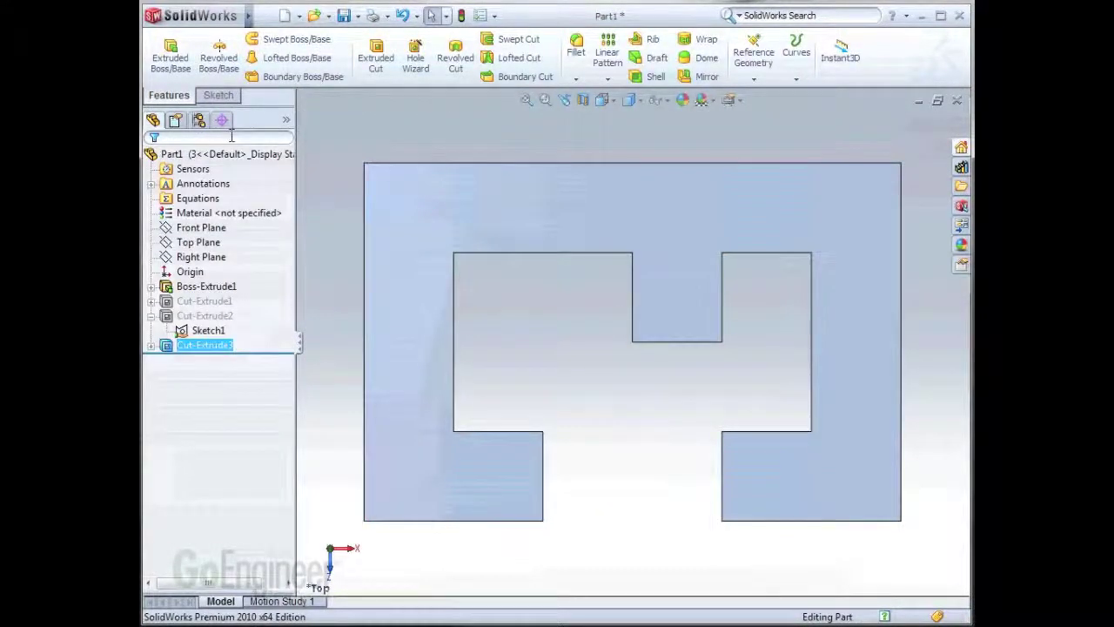
# Activate configuration 4 and start an Extruded Cut from Sketch1, set to Through All in the reversed direction.
pyautogui.click(198, 120)
pyautogui.doubleClick(196, 213)
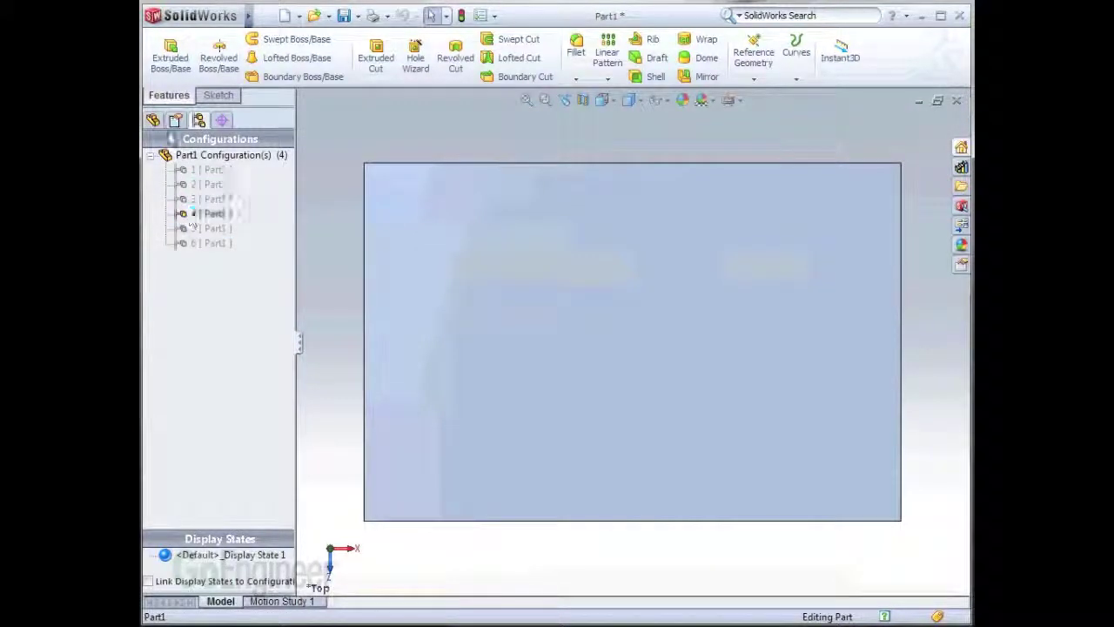
pyautogui.click(153, 119)
pyautogui.click(150, 330)
pyautogui.click(207, 345)
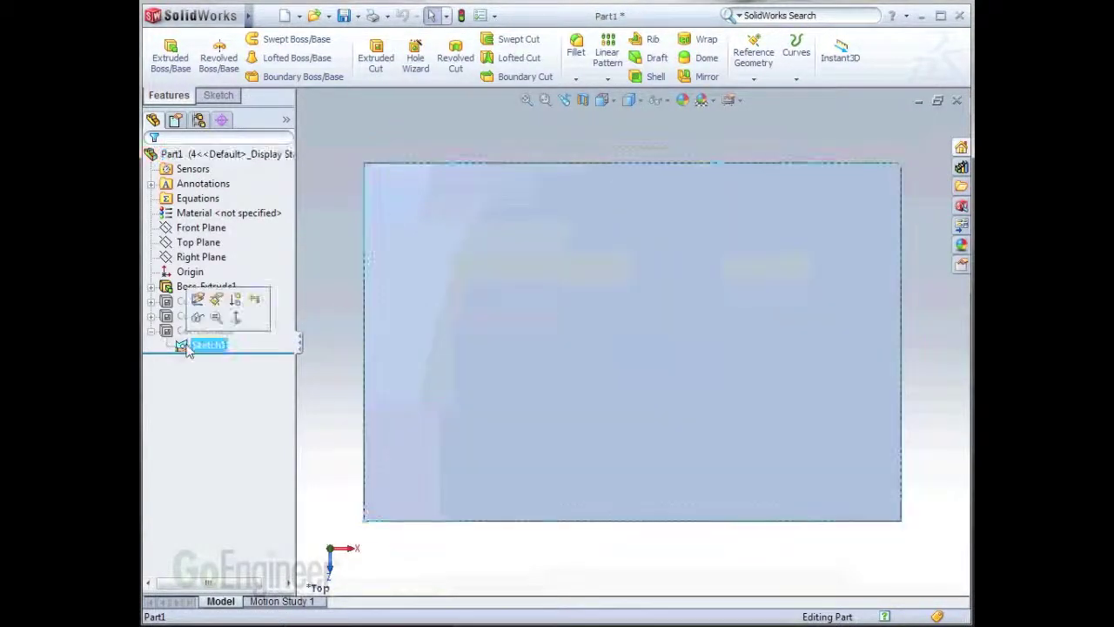
pyautogui.click(375, 58)
pyautogui.click(228, 255)
pyautogui.click(221, 270)
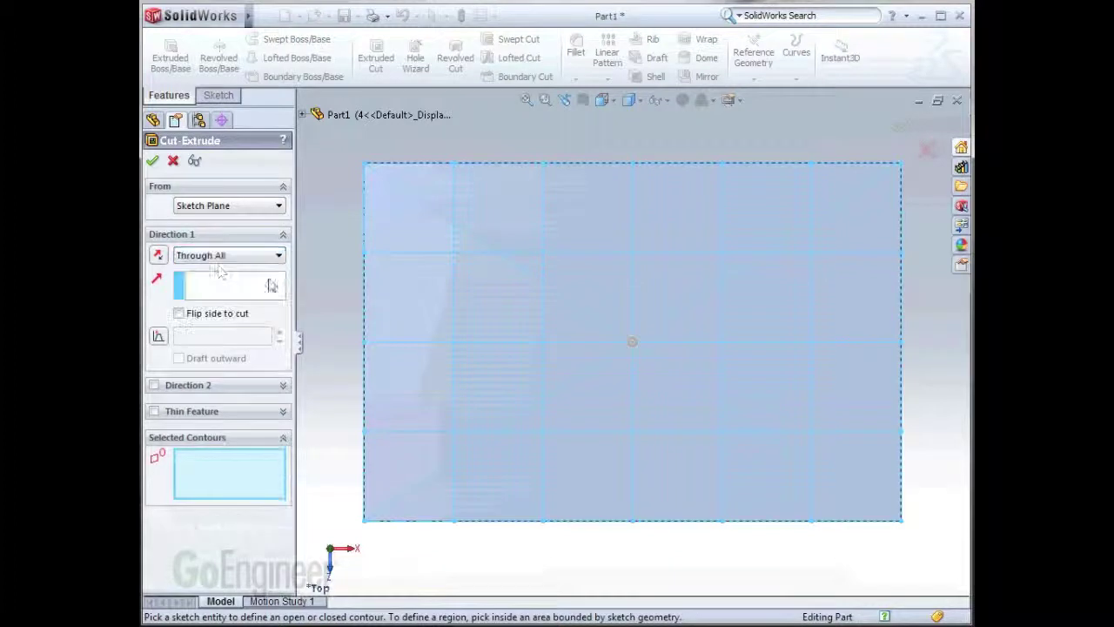
pyautogui.click(158, 255)
# Cut the inner cells except the lower rightmost one, plus the bottom-row cell just right of centre, and apply configuration 4's cut.
pyautogui.click(501, 314)
pyautogui.click(510, 391)
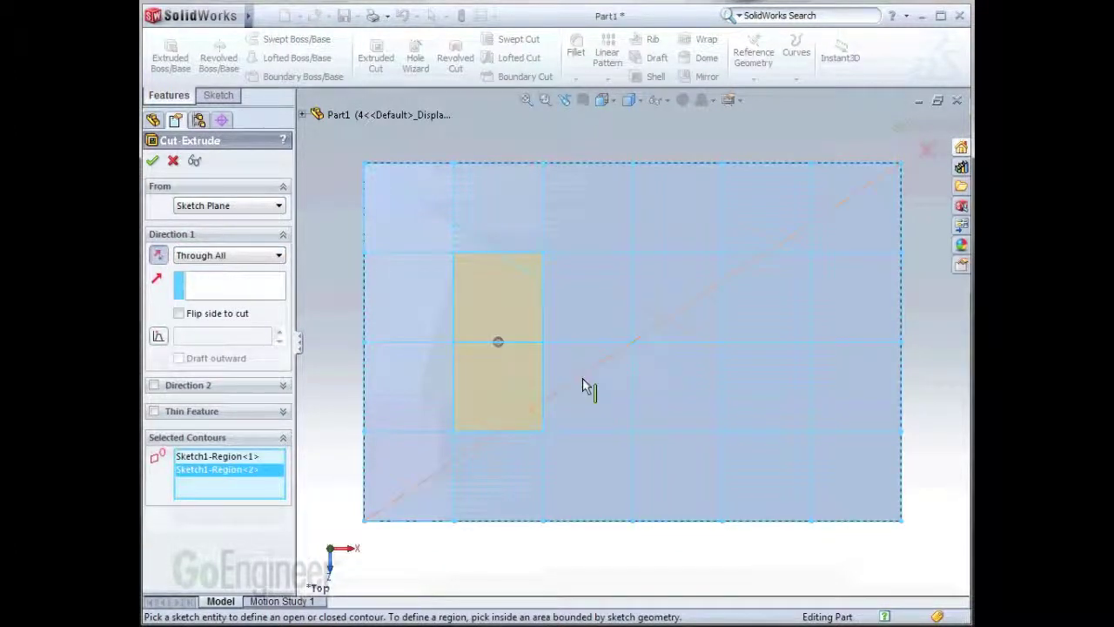
pyautogui.click(585, 388)
pyautogui.click(585, 331)
pyautogui.click(662, 303)
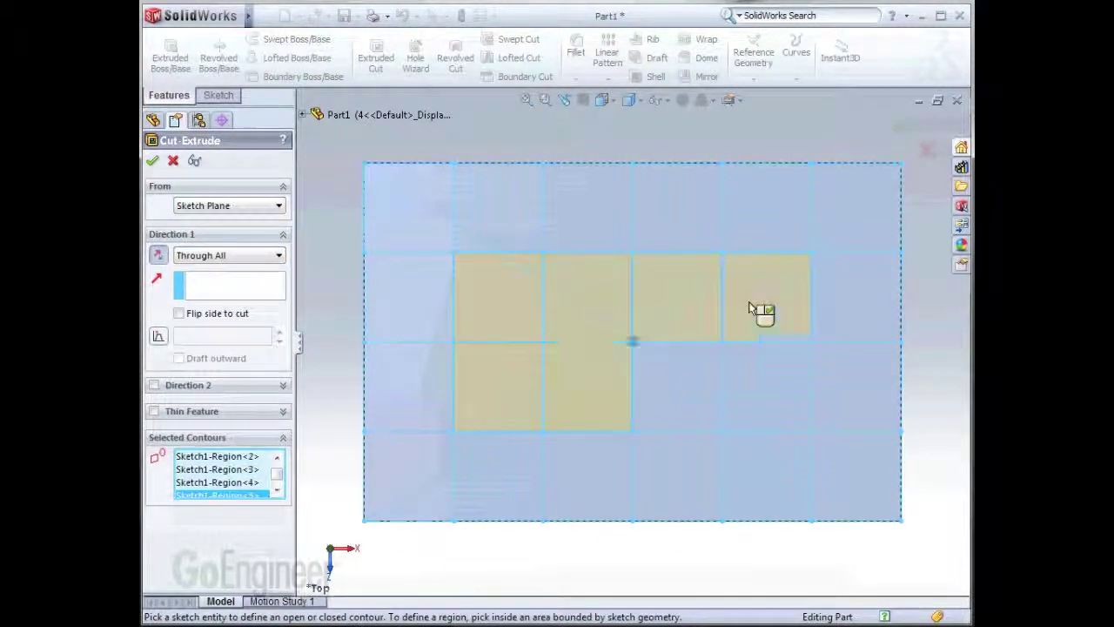
pyautogui.rightClick(696, 489)
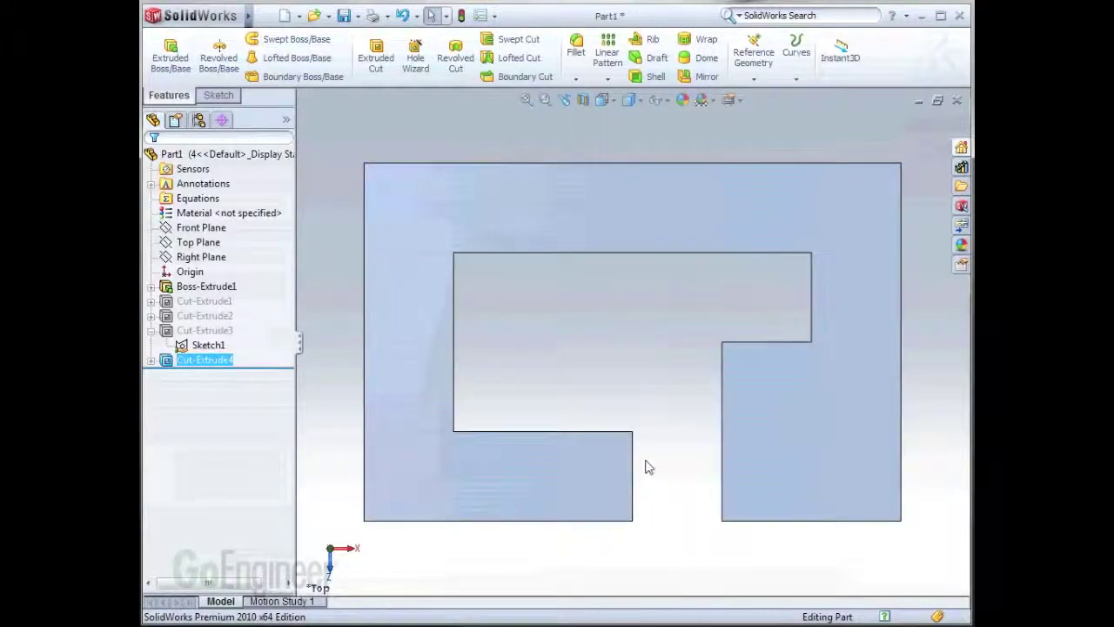
# Activate configuration 5 and start an Extruded Cut from Sketch1, set to Through All in the reversed direction.
pyautogui.click(199, 119)
pyautogui.doubleClick(211, 228)
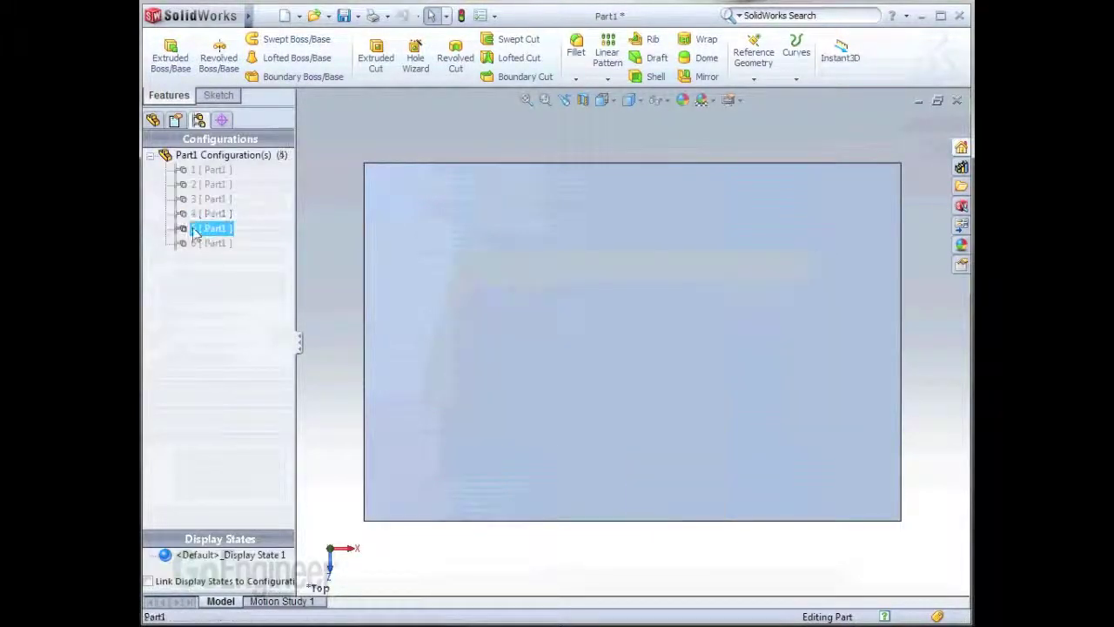
pyautogui.click(153, 119)
pyautogui.click(151, 345)
pyautogui.click(207, 359)
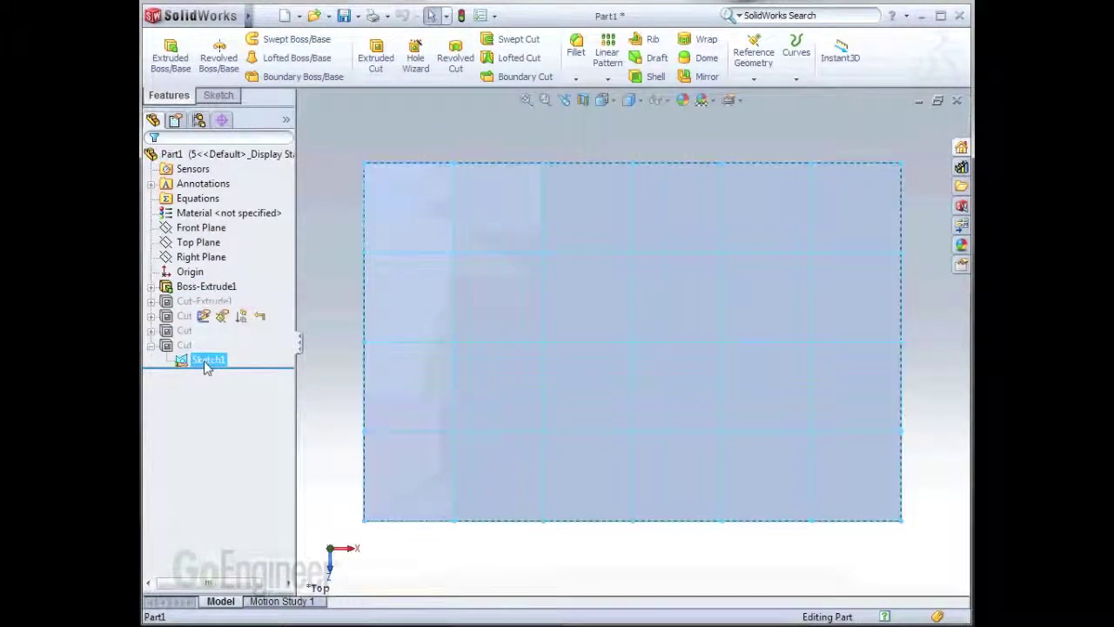
pyautogui.click(376, 57)
pyautogui.click(280, 257)
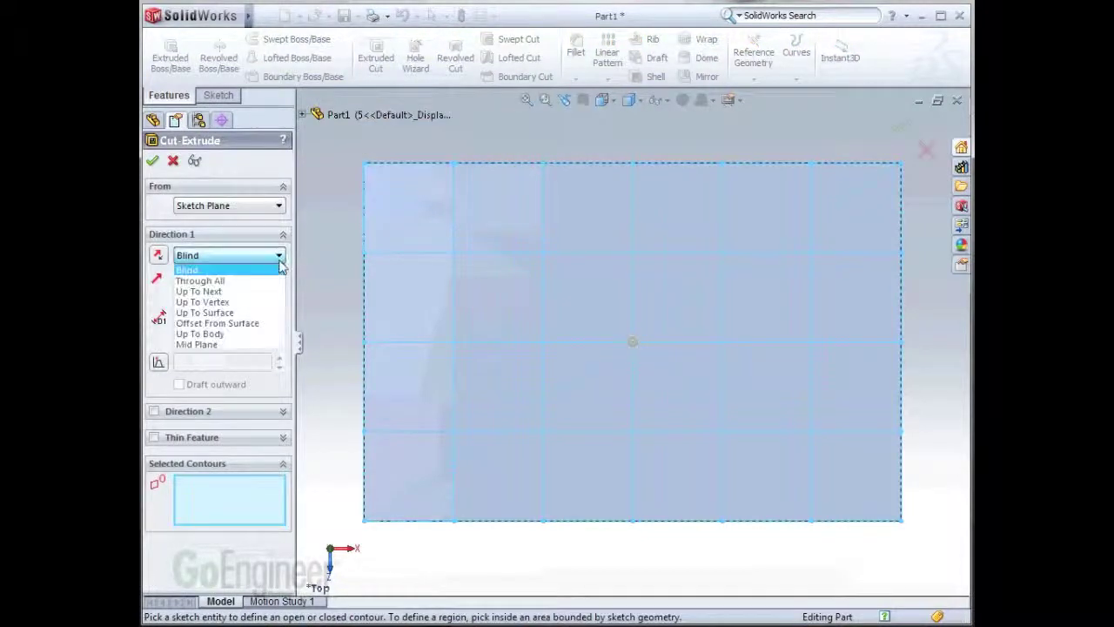
pyautogui.click(200, 281)
# Select all eight inner cells and the two middle bottom-row cells as contours and apply configuration 5's cut.
pyautogui.click(509, 322)
pyautogui.click(561, 332)
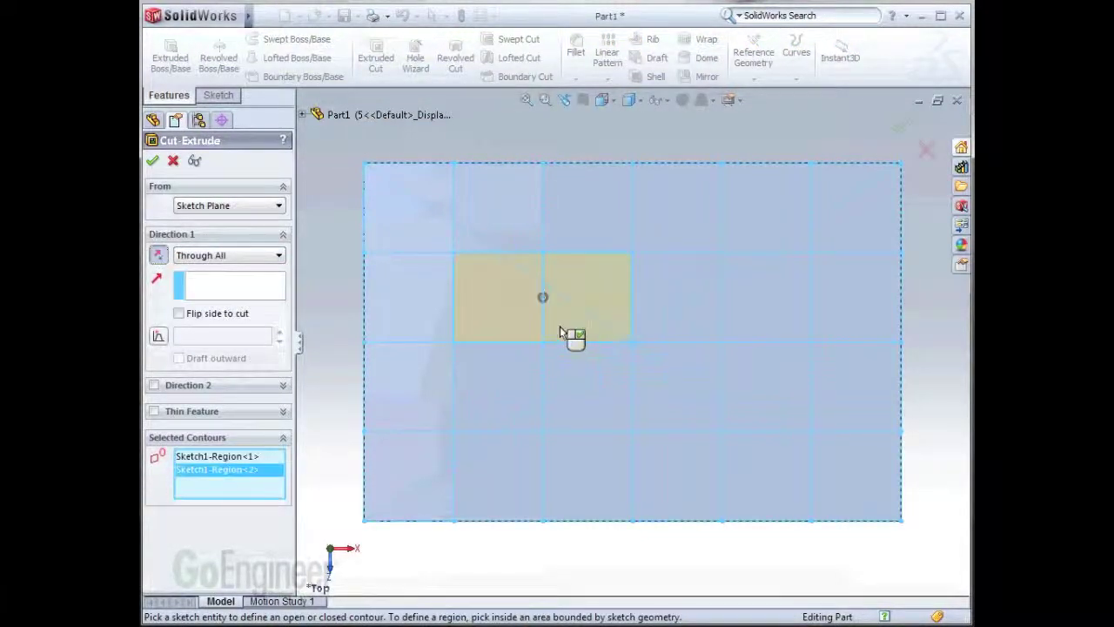
pyautogui.click(665, 311)
pyautogui.click(769, 321)
pyautogui.click(768, 385)
pyautogui.click(676, 391)
pyautogui.click(592, 392)
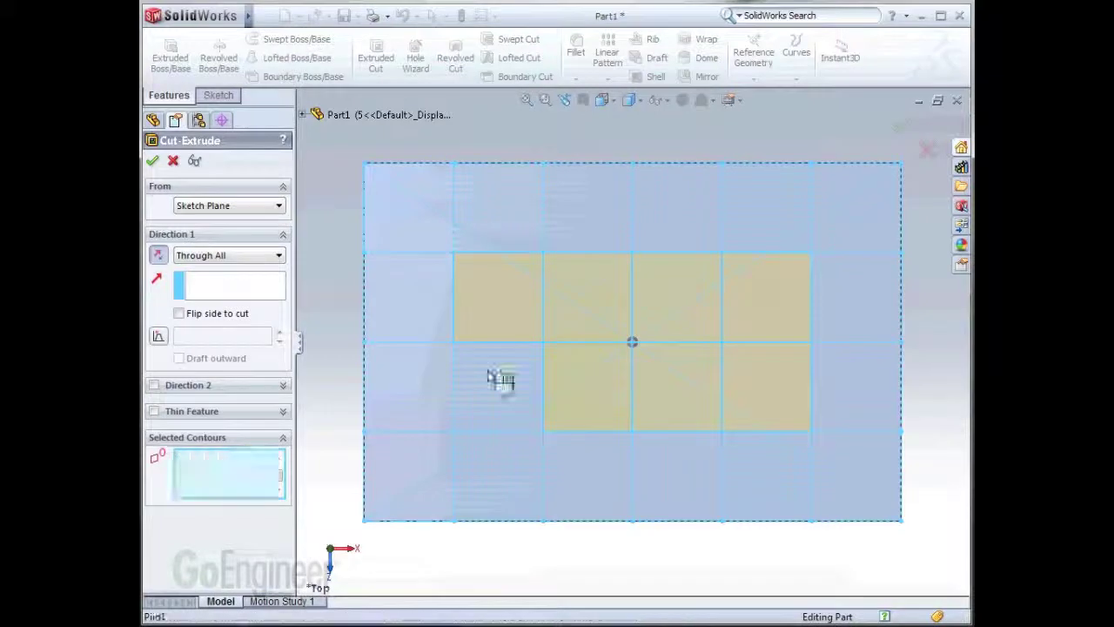
pyautogui.click(588, 475)
pyautogui.click(654, 479)
pyautogui.press('Return')
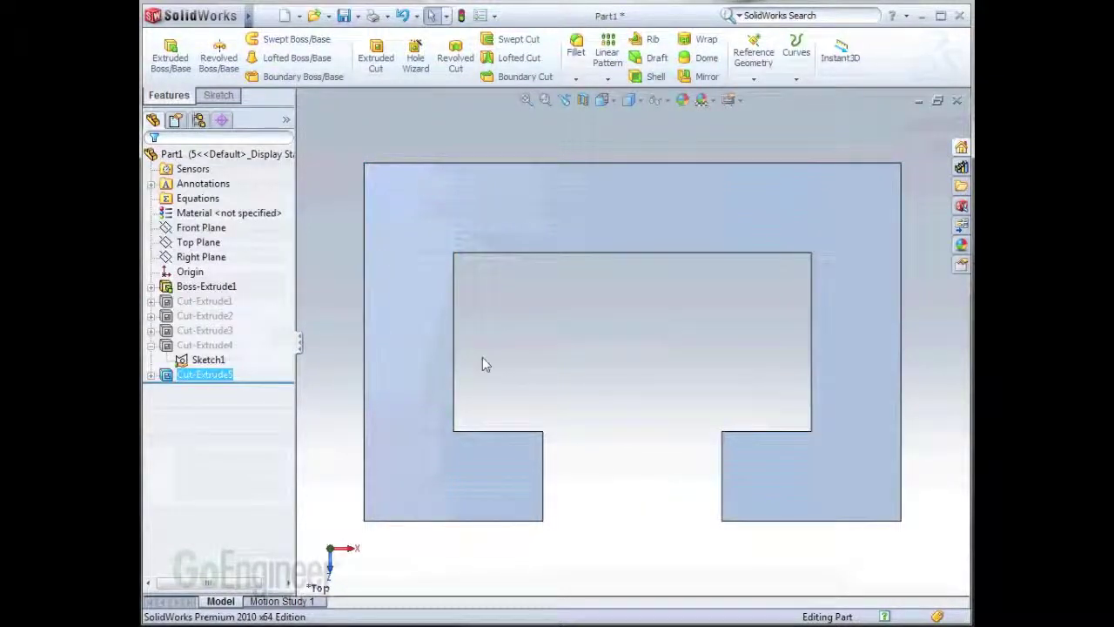
# Activate configuration 6 and start an Extruded Cut from Sketch1, set to Through All in the reversed direction.
pyautogui.click(198, 120)
pyautogui.doubleClick(183, 170)
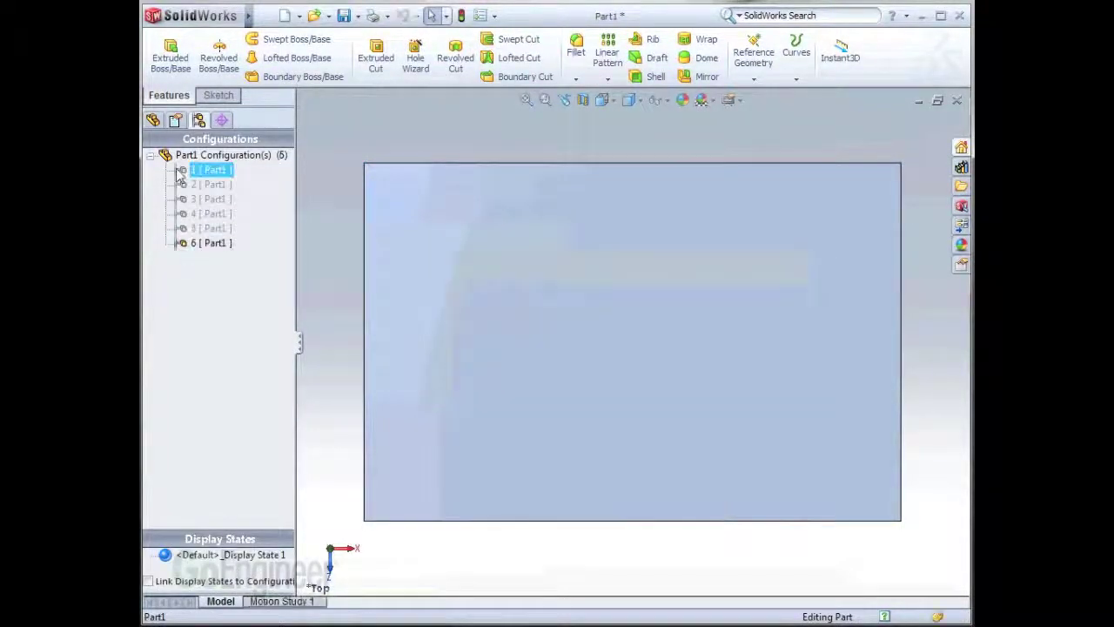
pyautogui.click(154, 120)
pyautogui.click(151, 360)
pyautogui.click(208, 374)
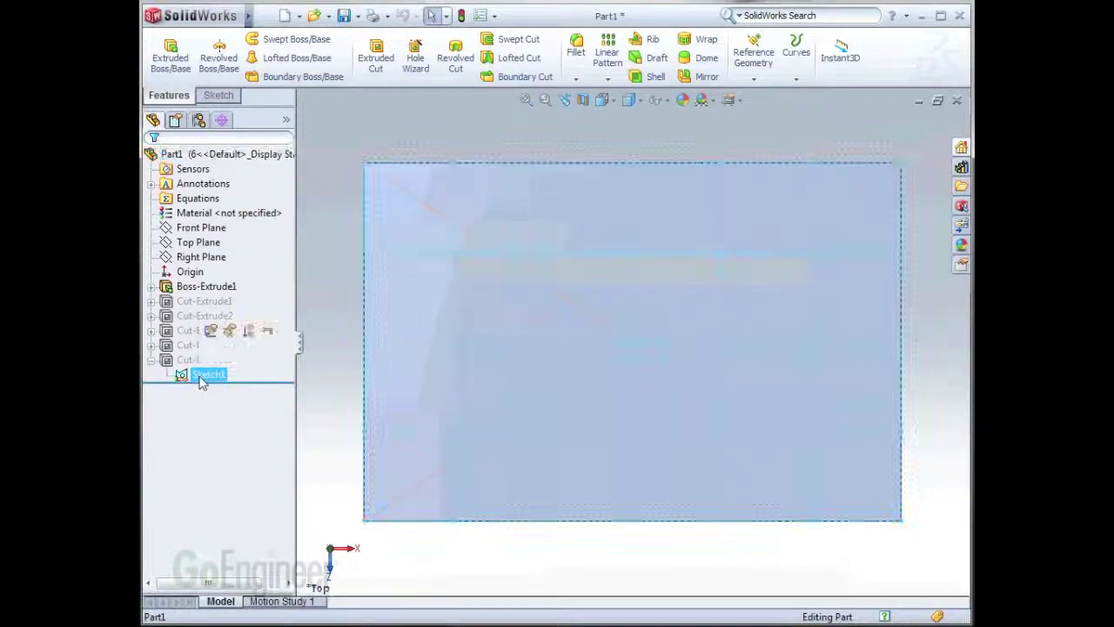
pyautogui.click(376, 58)
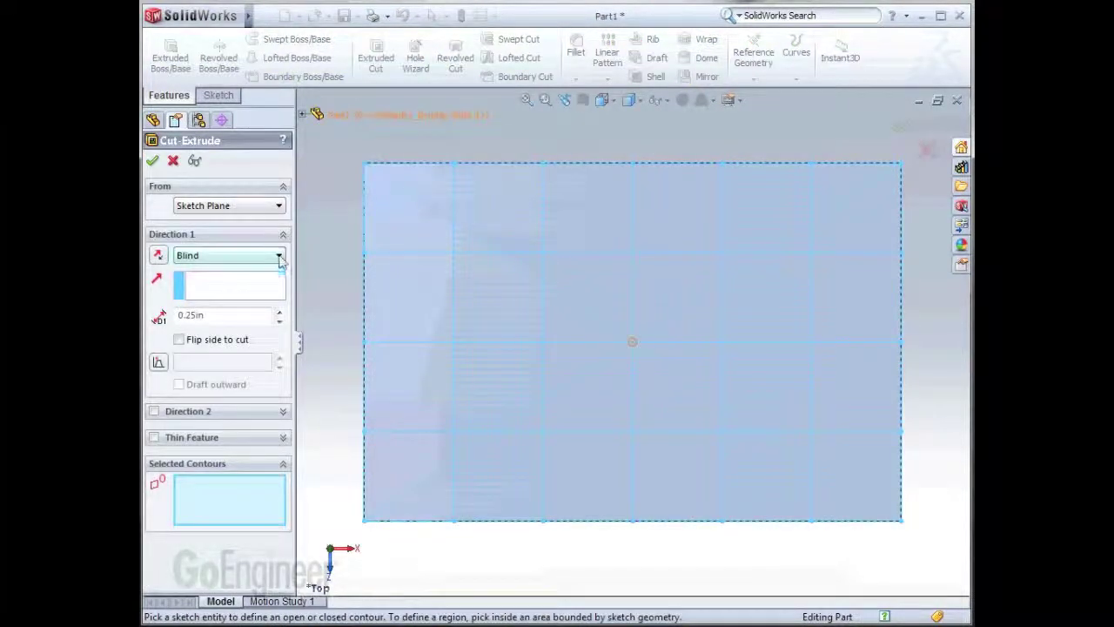
pyautogui.click(280, 255)
pyautogui.click(201, 280)
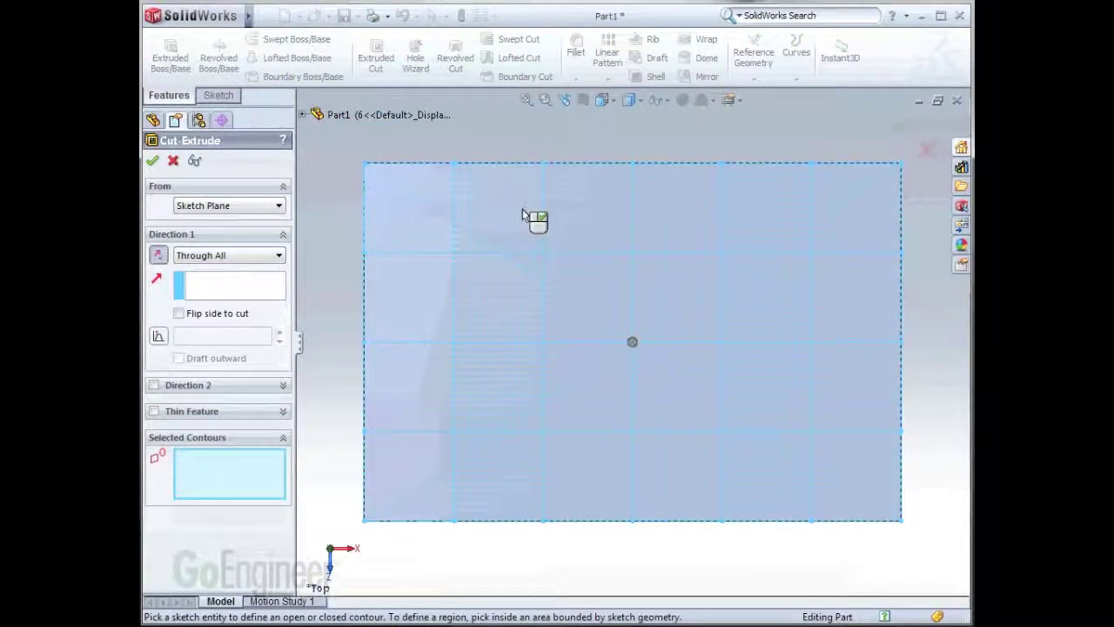
# Cut the top-row cell left of centre, the four lower inner cells, the upper rightmost inner cell and two middle bottom-row cells for configuration 6.
pyautogui.click(577, 212)
pyautogui.click(514, 381)
pyautogui.click(570, 373)
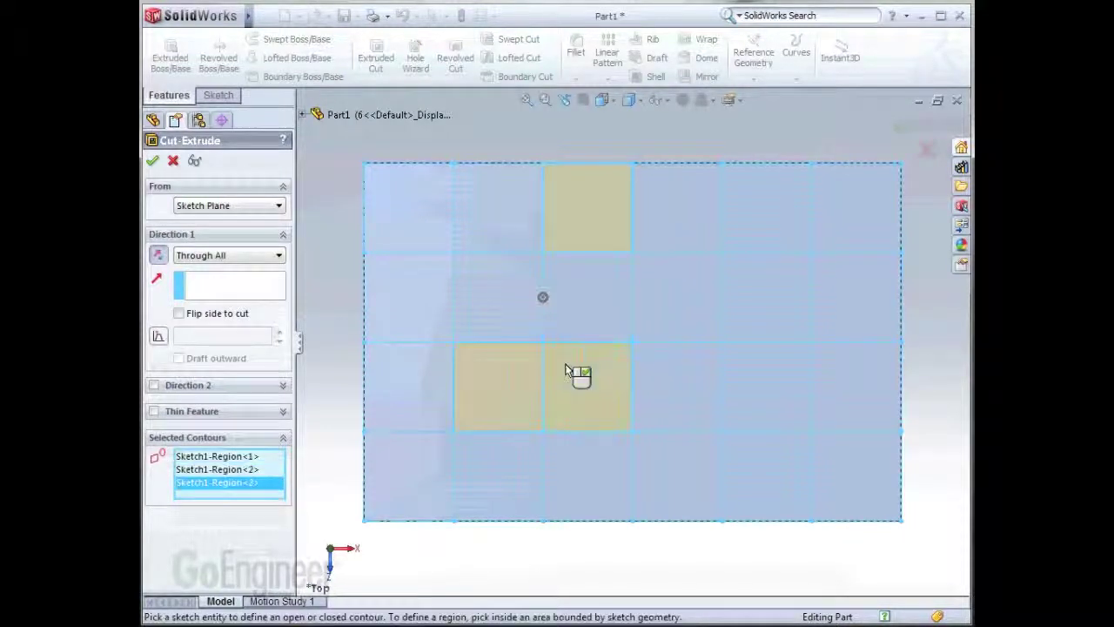
pyautogui.click(684, 402)
pyautogui.click(779, 396)
pyautogui.click(766, 330)
pyautogui.click(681, 482)
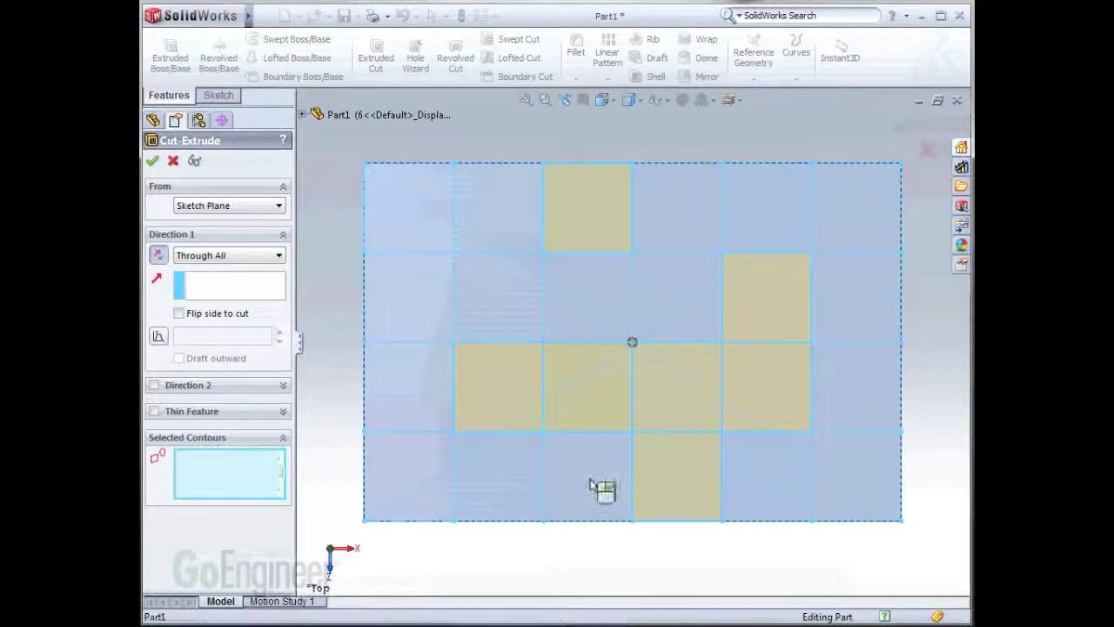
pyautogui.press('Return')
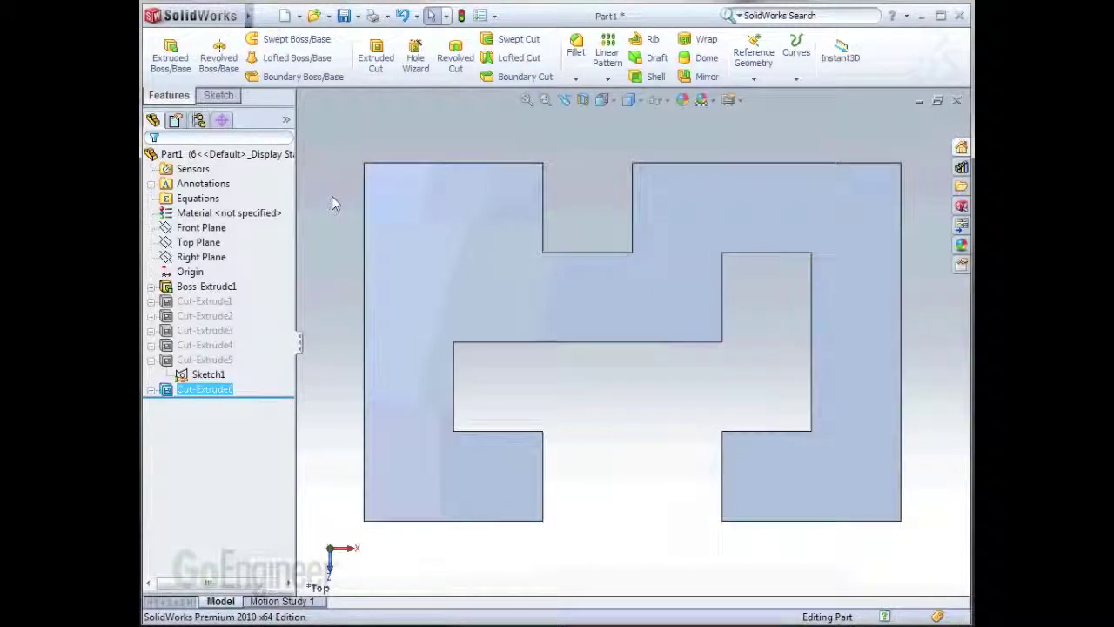
# Open configuration 6's properties and enable the configuration-specific color in its advanced options.
pyautogui.click(198, 121)
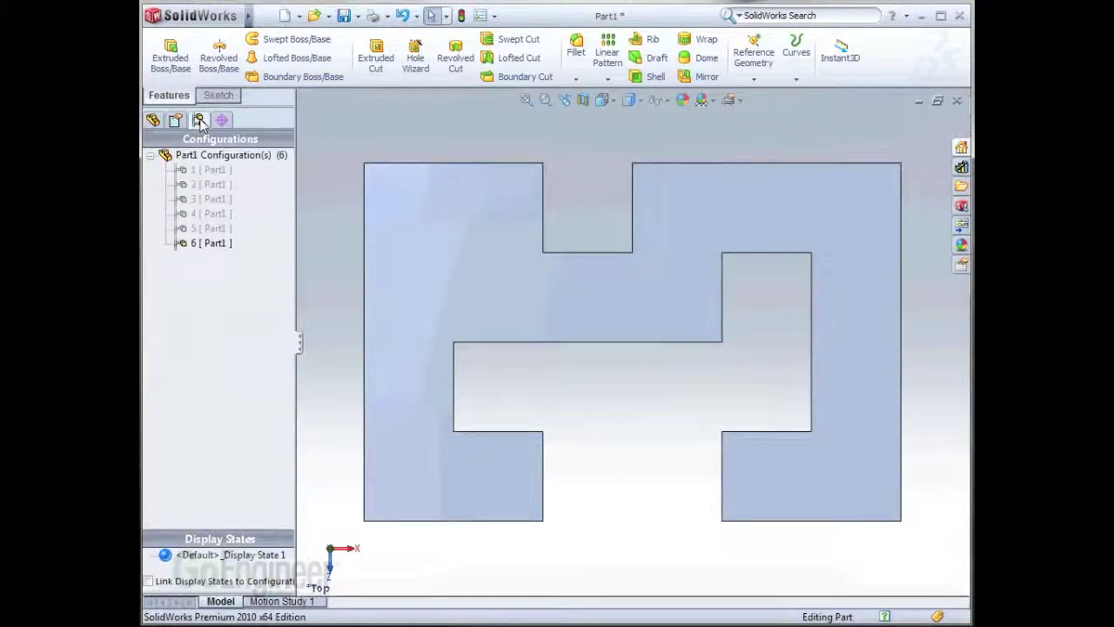
pyautogui.rightClick(199, 246)
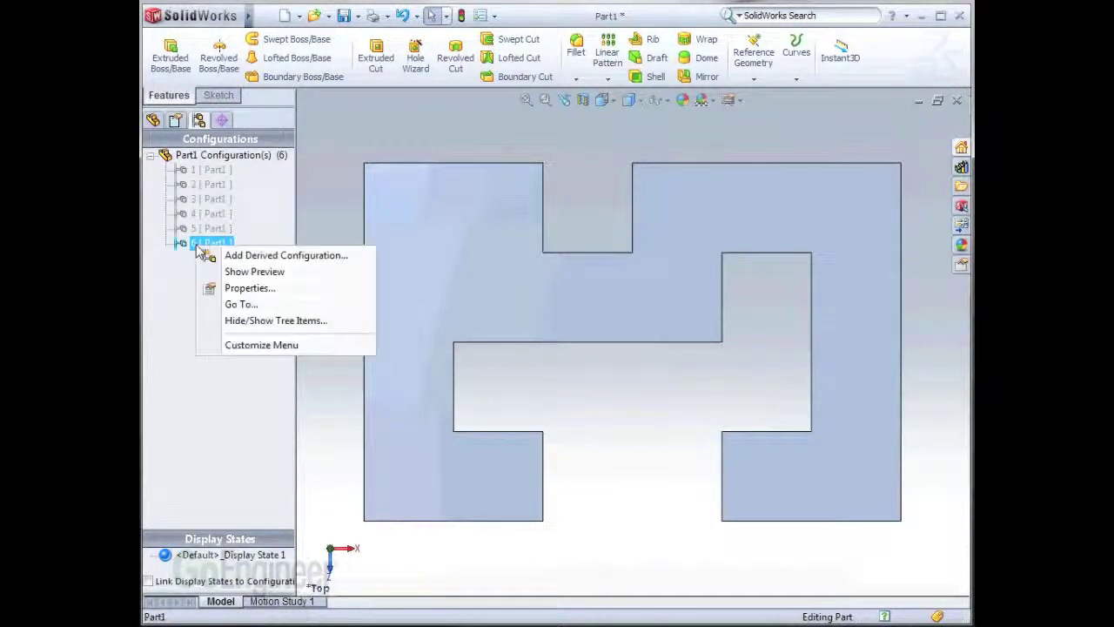
pyautogui.click(245, 291)
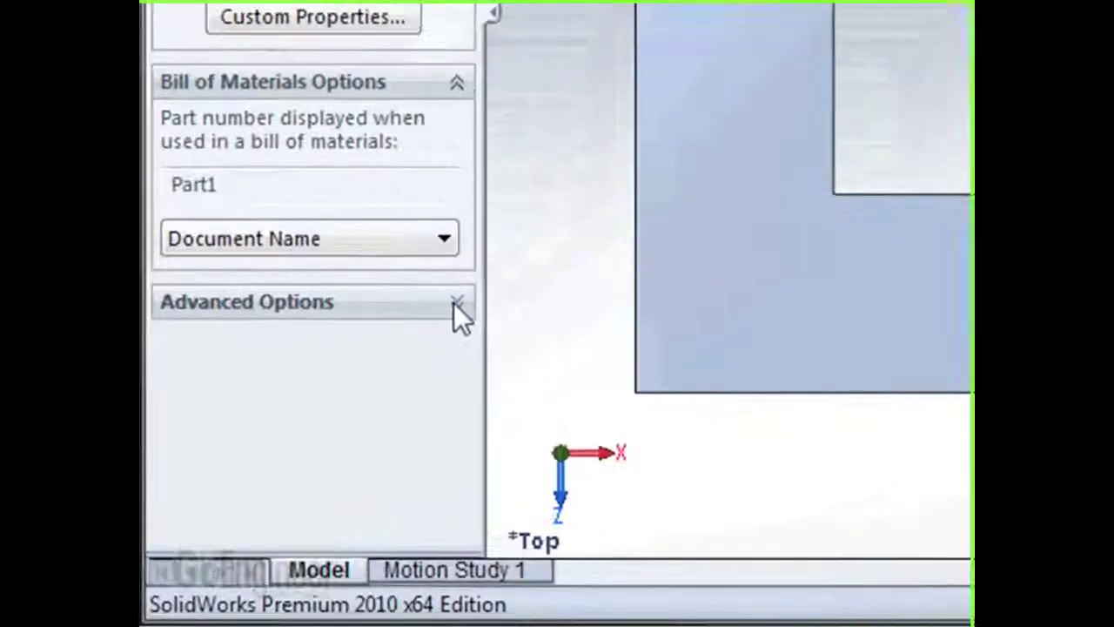
pyautogui.click(283, 480)
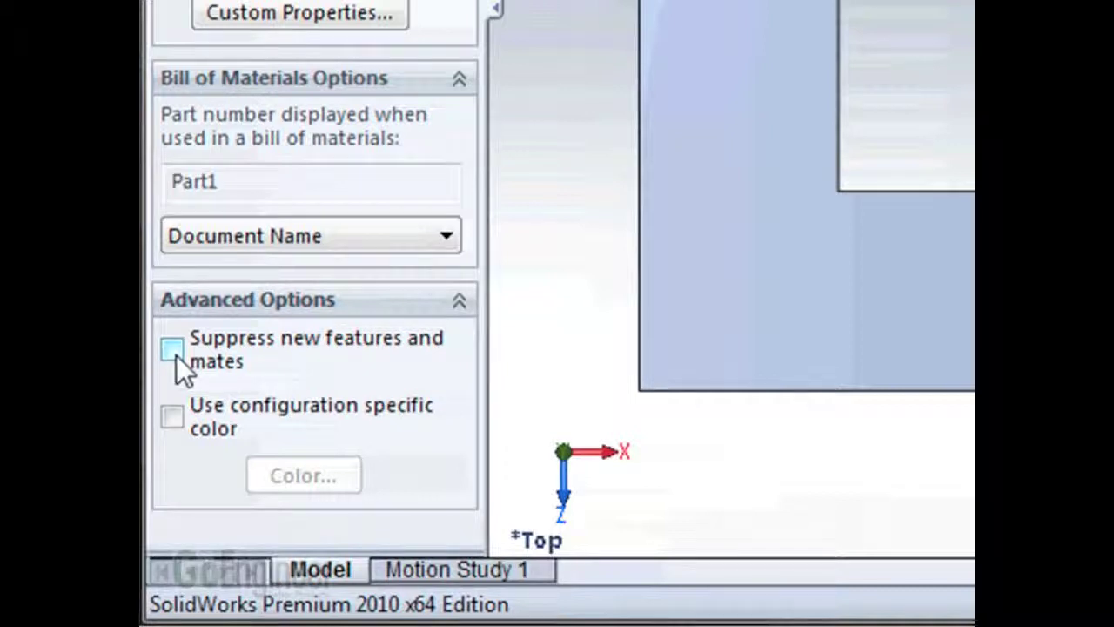
pyautogui.click(173, 414)
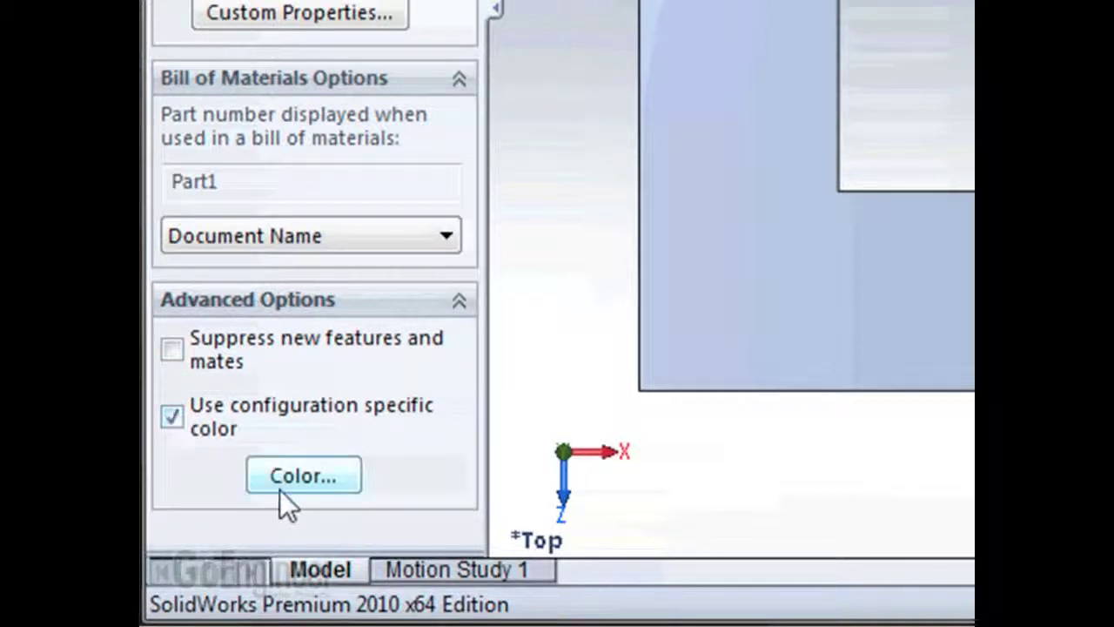
# Set configuration 6's color to the bright blue basic color and apply the configuration properties.
pyautogui.click(309, 477)
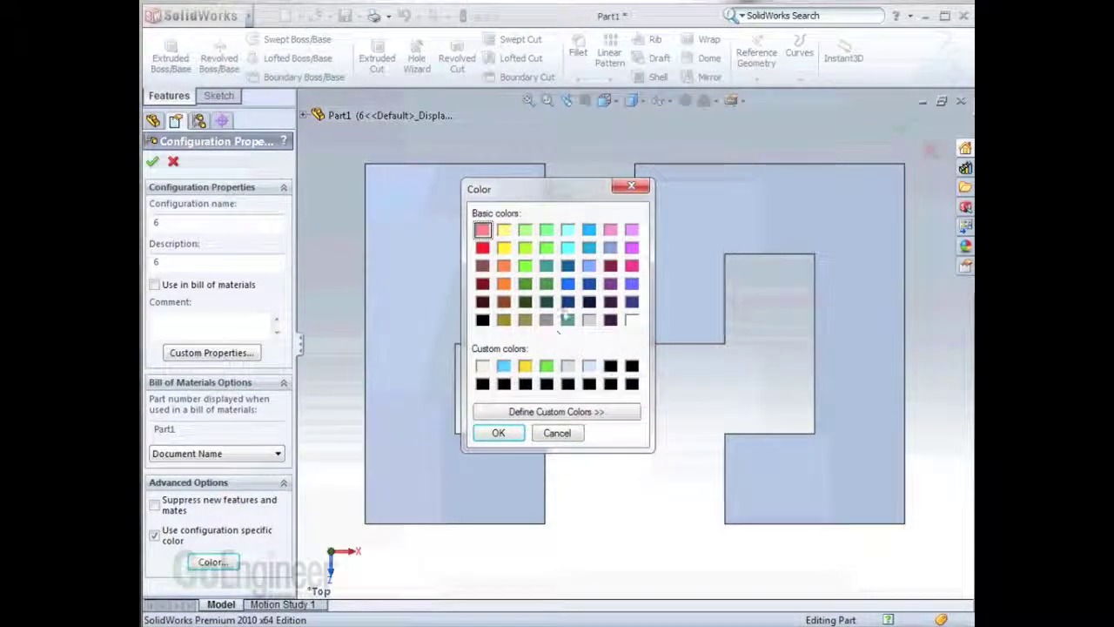
pyautogui.click(567, 284)
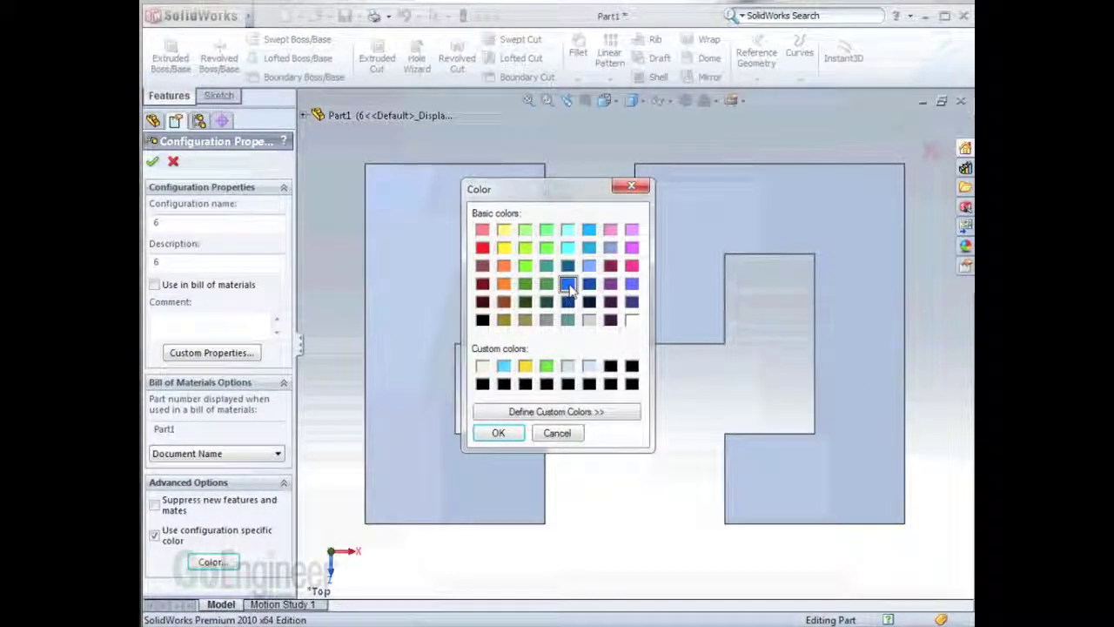
pyautogui.click(500, 434)
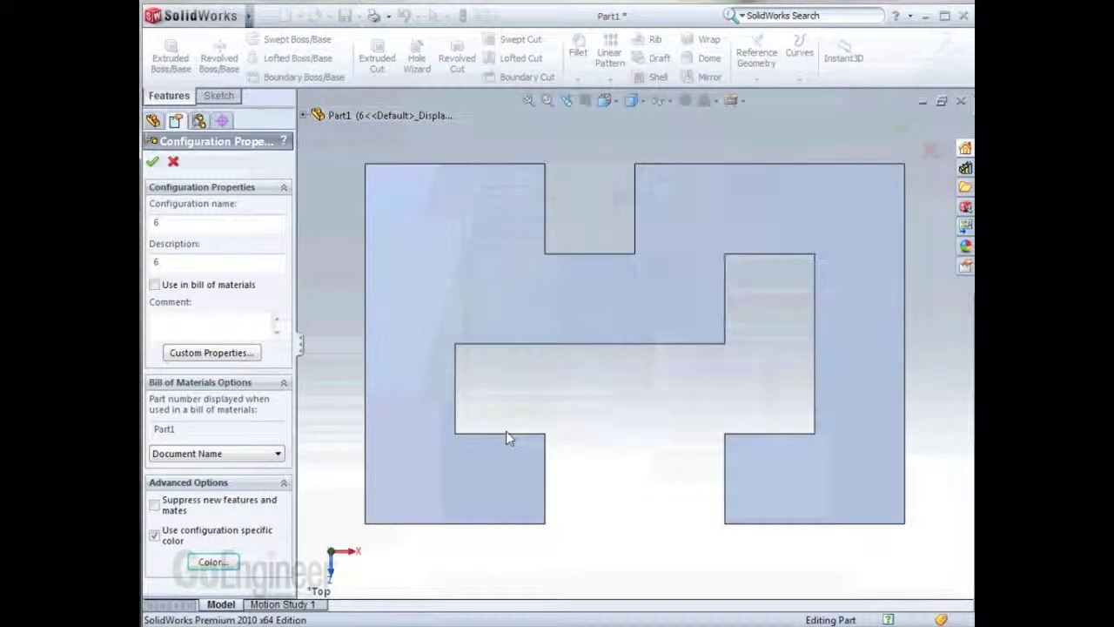
pyautogui.click(154, 162)
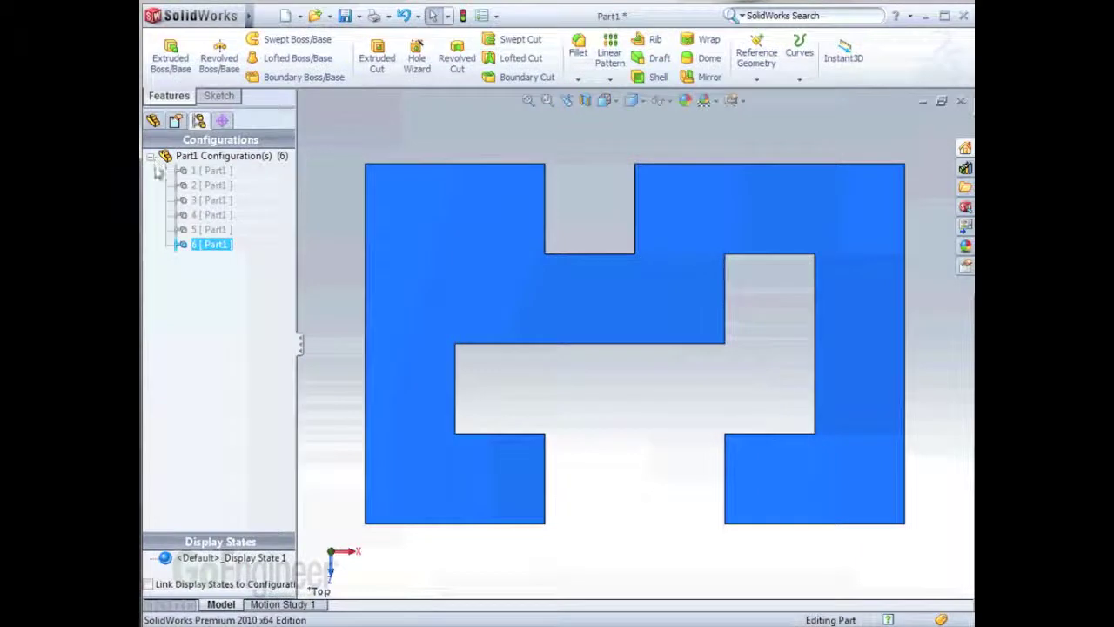
# Activate configuration 5, open its properties, turn off Suppress features and enable the configuration-specific color.
pyautogui.keyDown('ctrl'); pyautogui.click(186, 229); pyautogui.keyUp('ctrl')
pyautogui.doubleClick(186, 231)
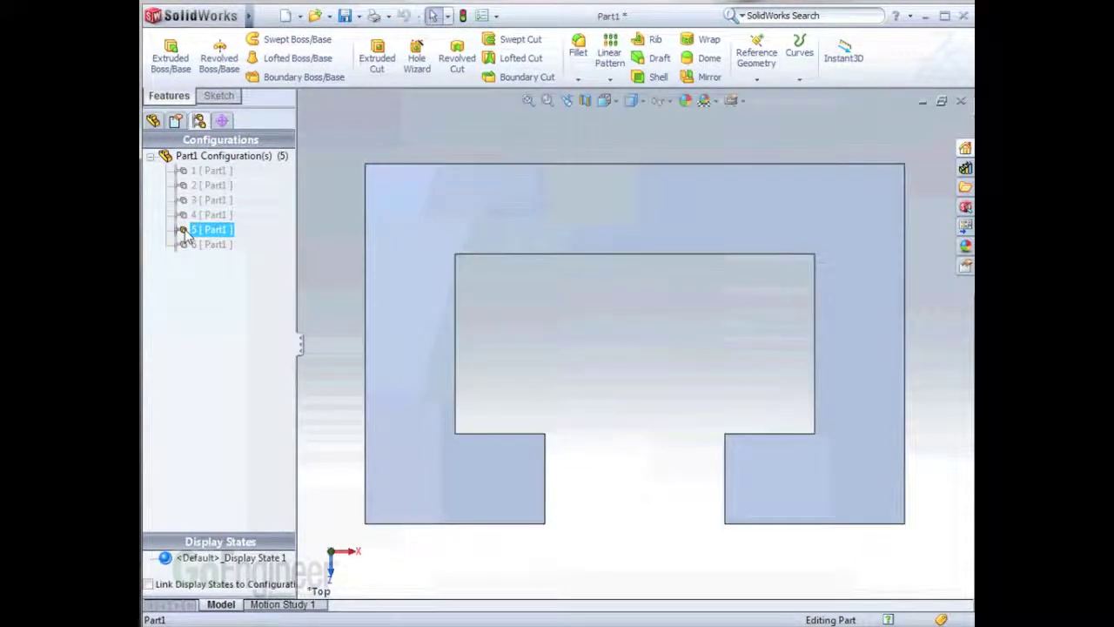
pyautogui.rightClick(186, 231)
pyautogui.click(204, 272)
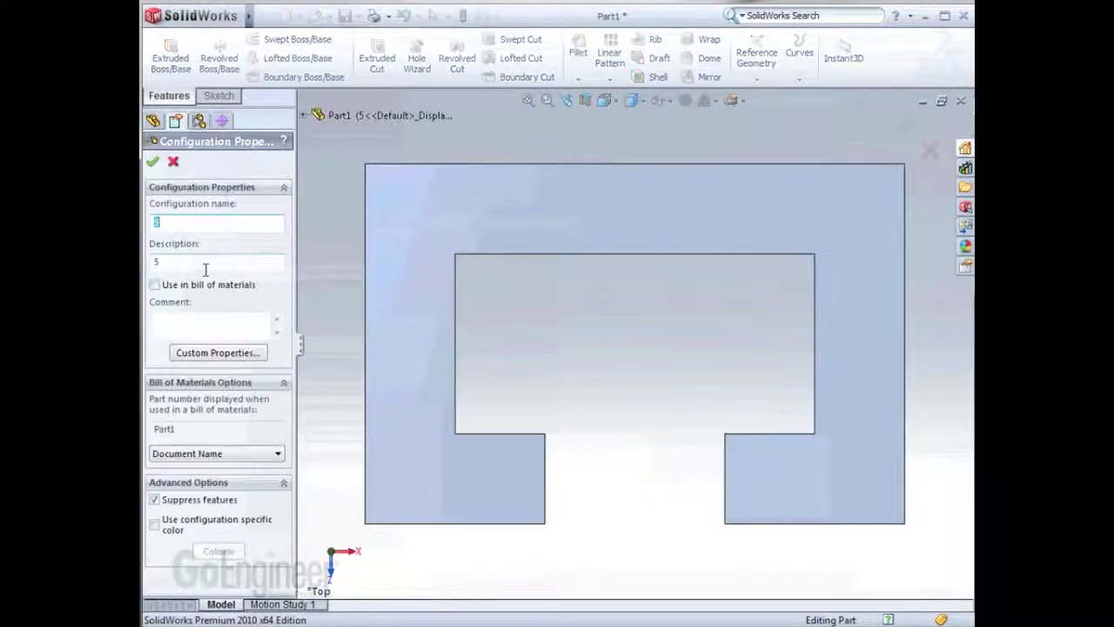
pyautogui.click(154, 500)
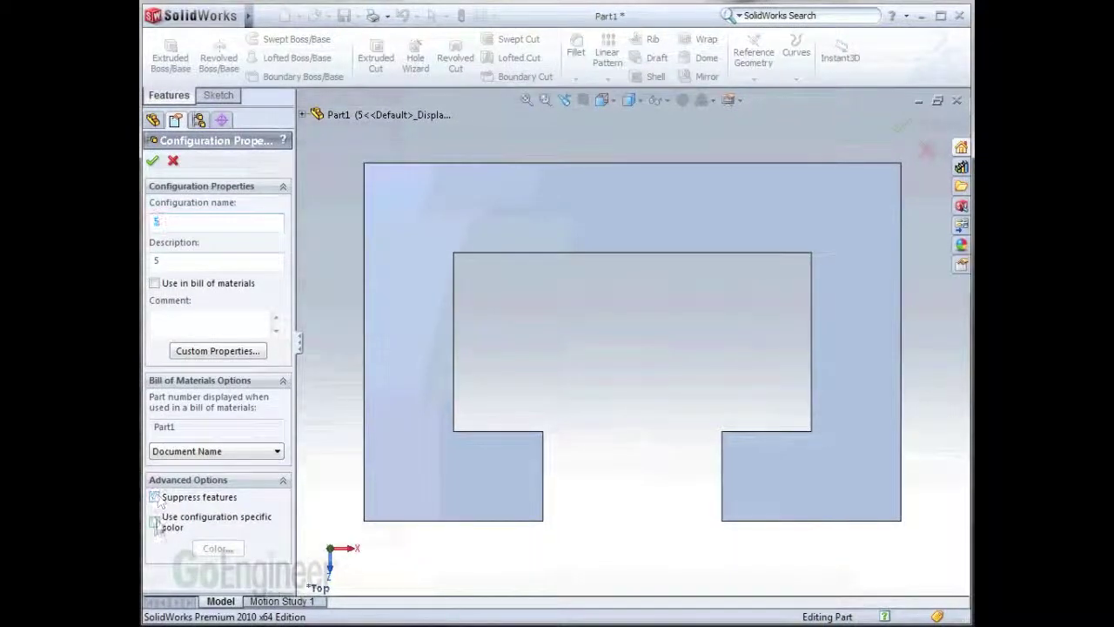
pyautogui.click(154, 523)
# Set configuration 5's color to the bright green basic color and apply the configuration properties.
pyautogui.click(209, 549)
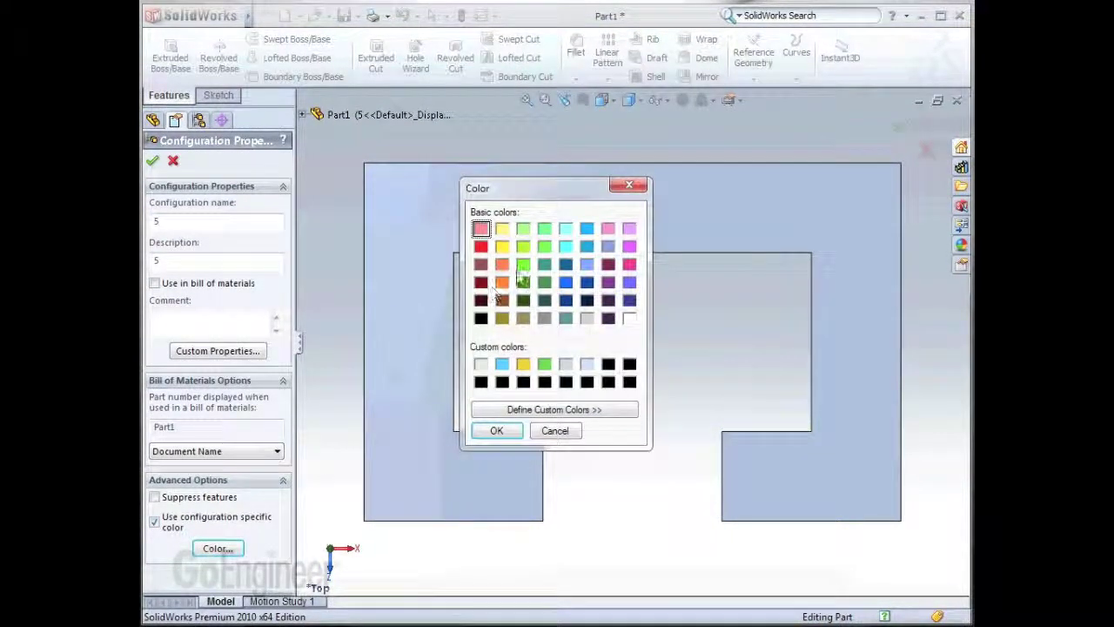
pyautogui.click(495, 431)
pyautogui.click(152, 160)
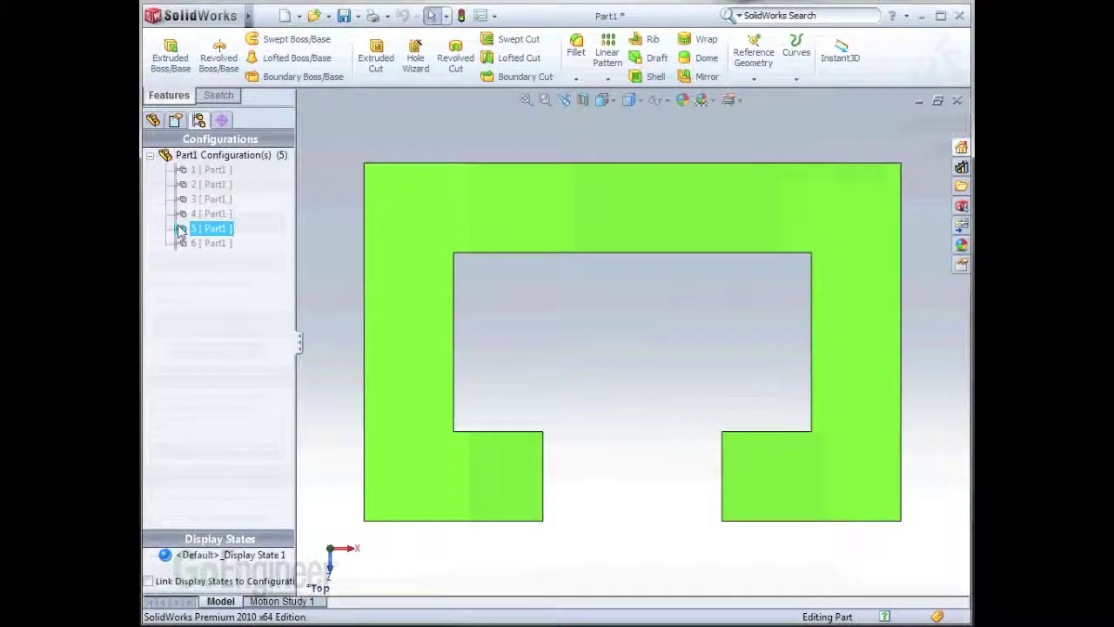
# Activate configuration 4, open its properties and enable the configuration-specific color.
pyautogui.doubleClick(188, 214)
pyautogui.rightClick(188, 214)
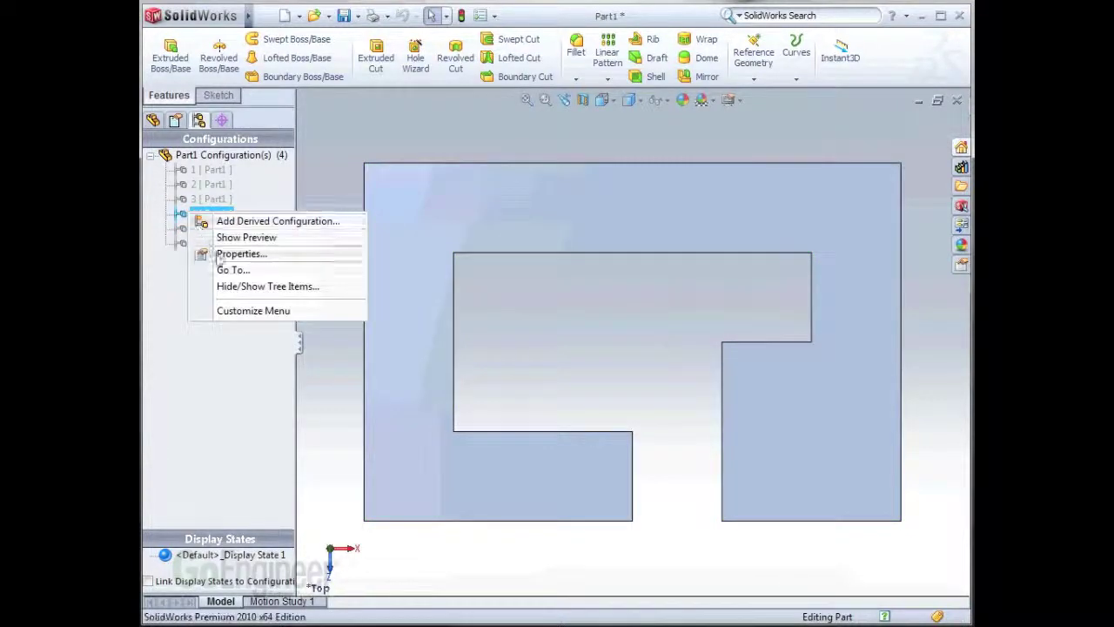
pyautogui.click(218, 253)
pyautogui.click(154, 521)
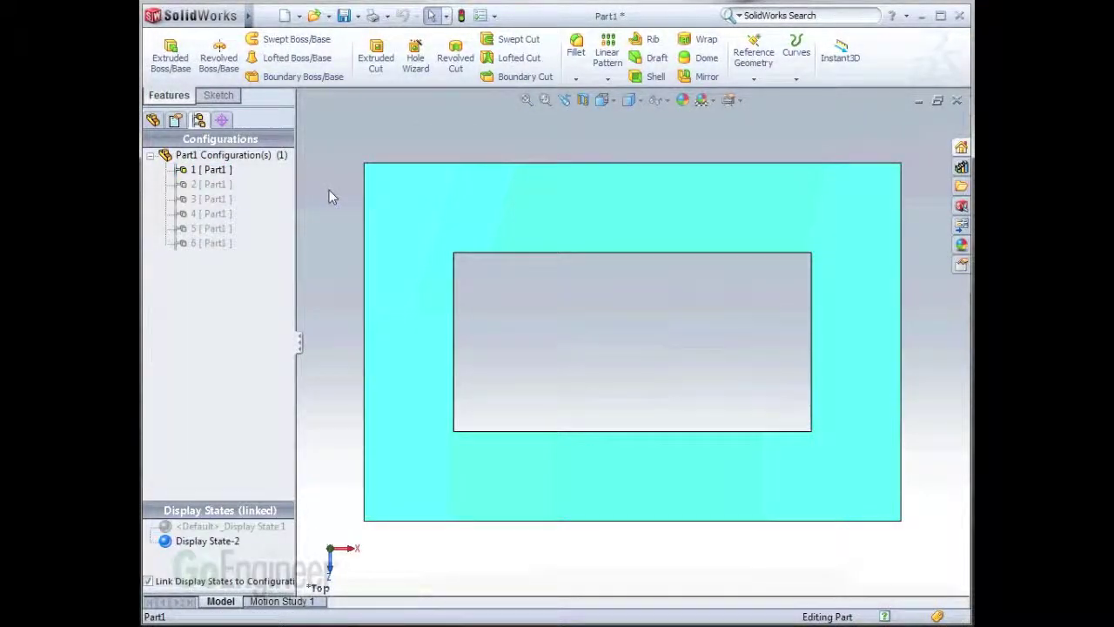
# Duplicate the plate body in place with Move/Copy Body, making 1 copy without any translation or rotation.
pyautogui.click(153, 121)
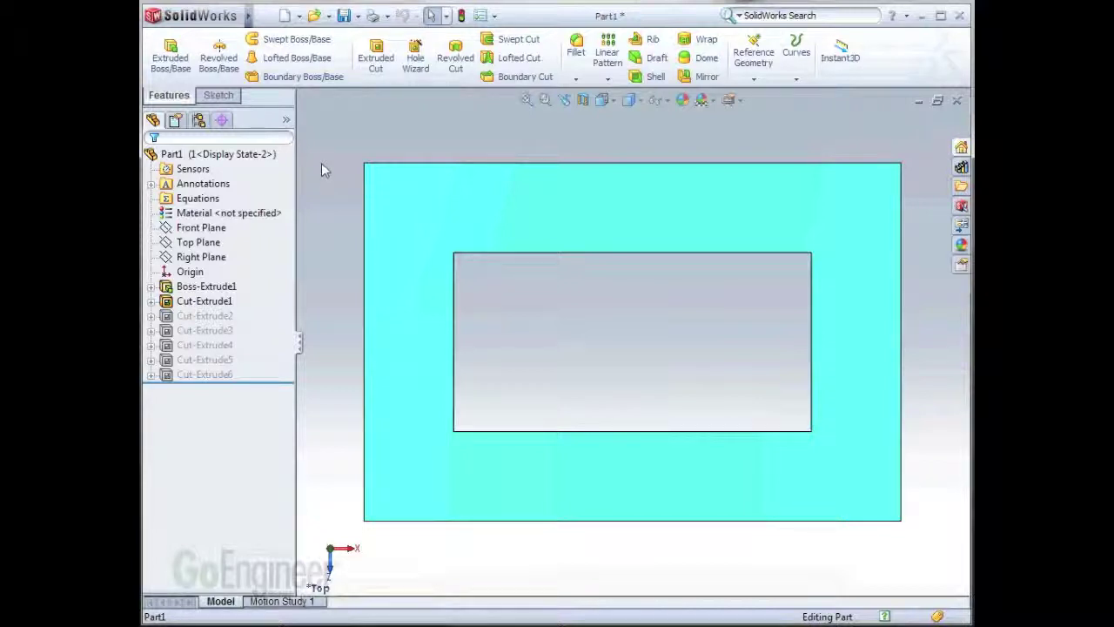
pyautogui.moveTo(251, 18)
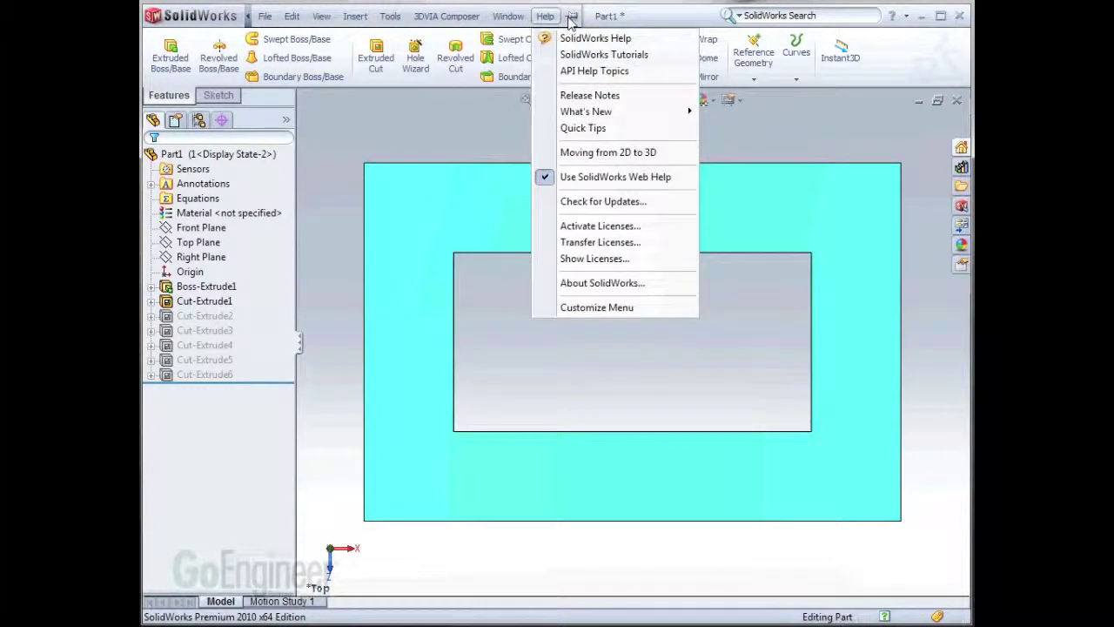
pyautogui.click(356, 16)
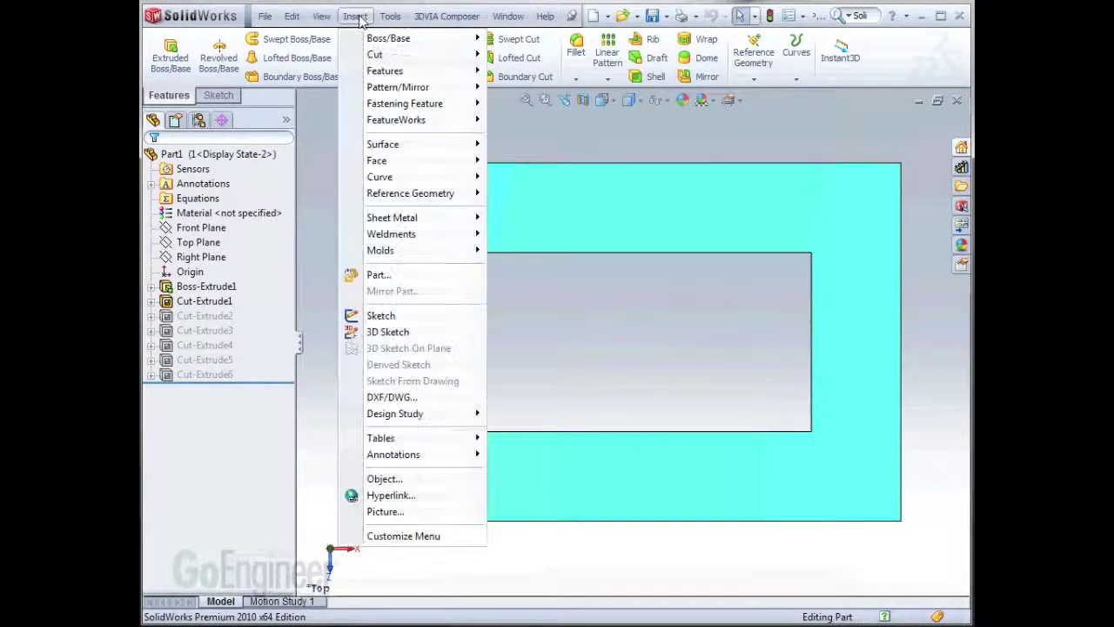
pyautogui.moveTo(370, 78)
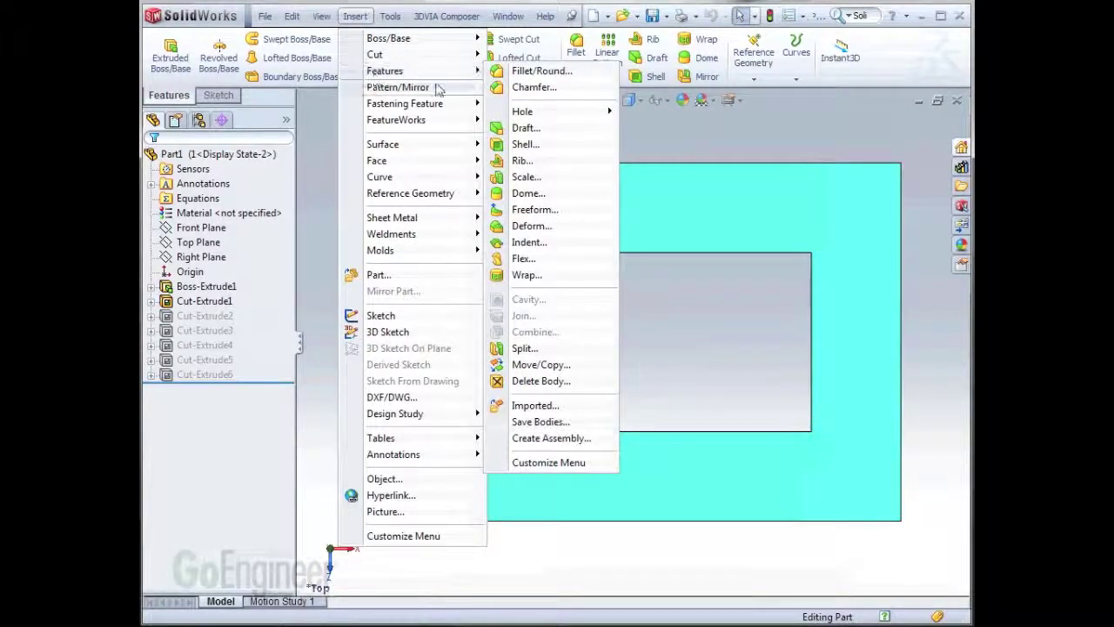
pyautogui.click(538, 365)
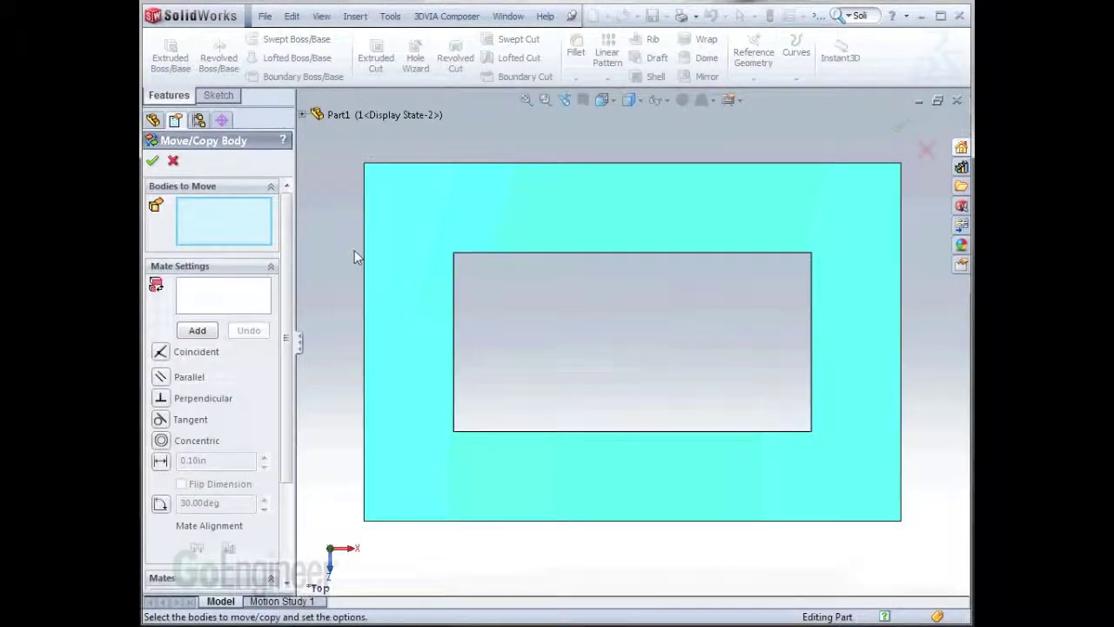
pyautogui.scroll(-3, 295, 344)
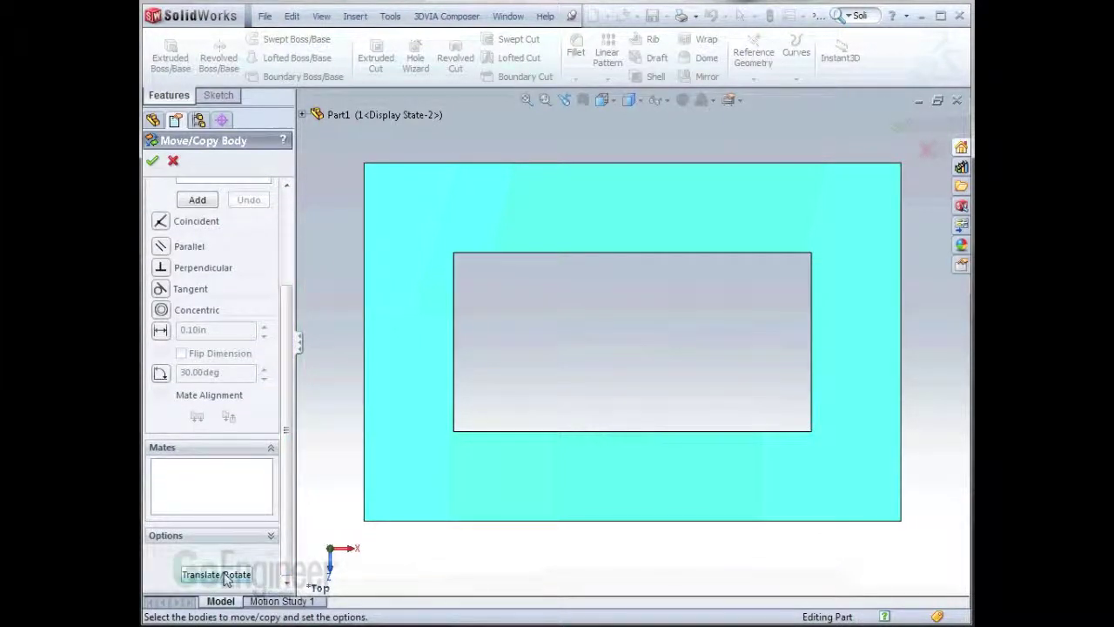
pyautogui.click(224, 577)
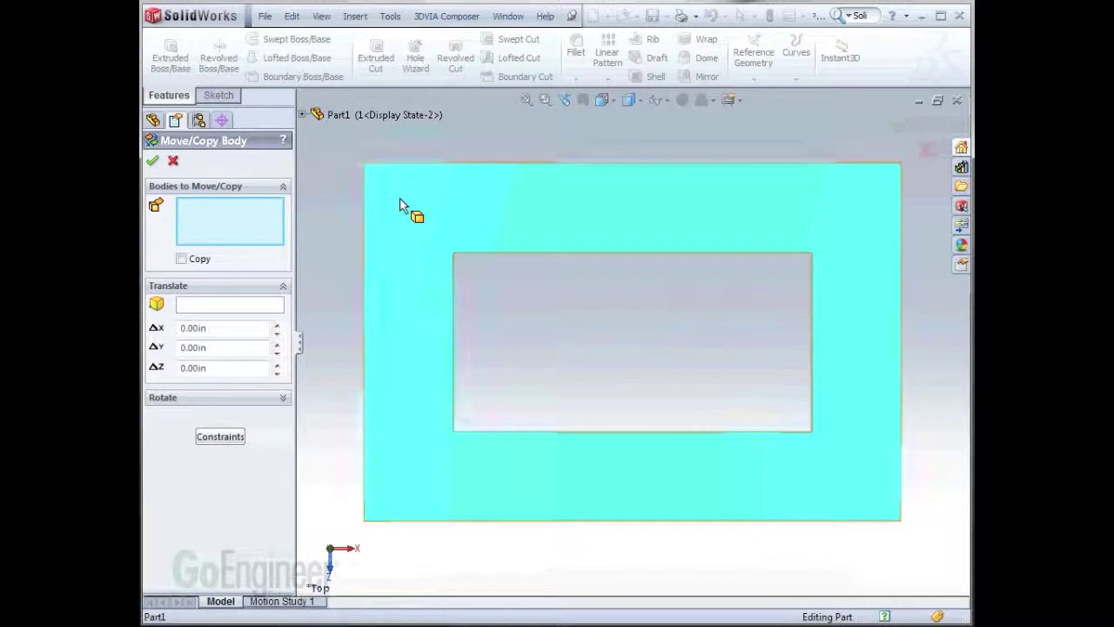
pyautogui.click(400, 205)
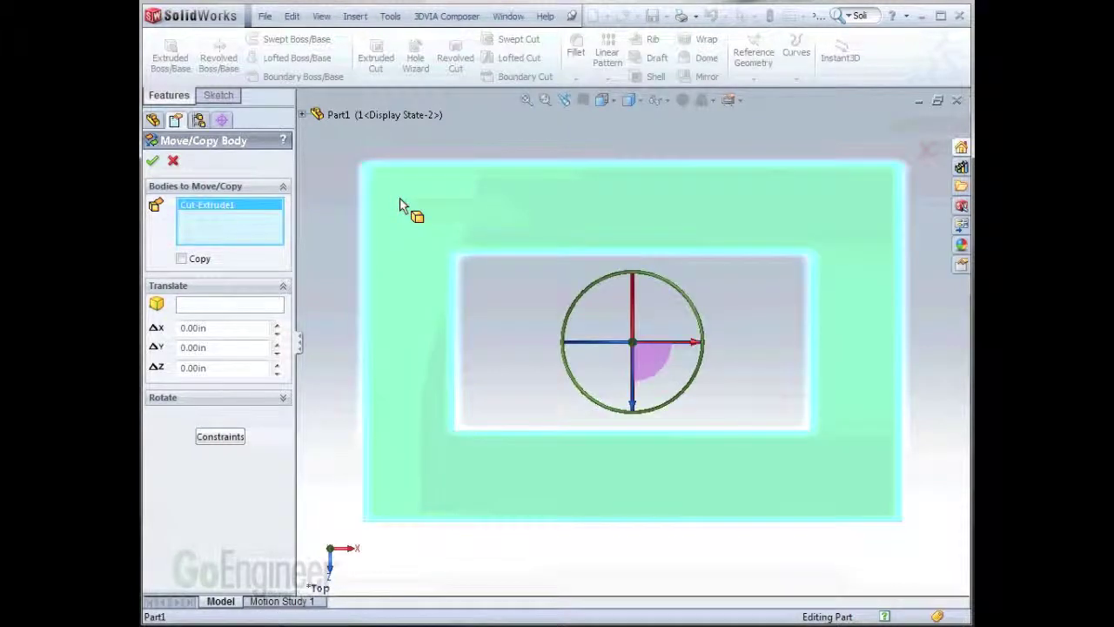
pyautogui.click(181, 259)
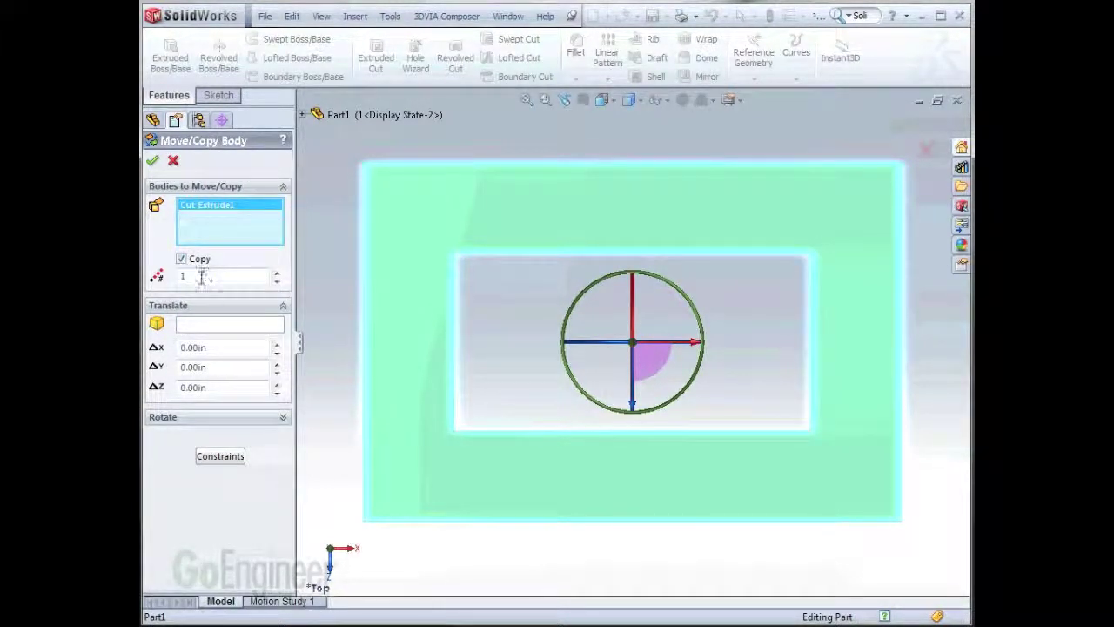
pyautogui.click(153, 161)
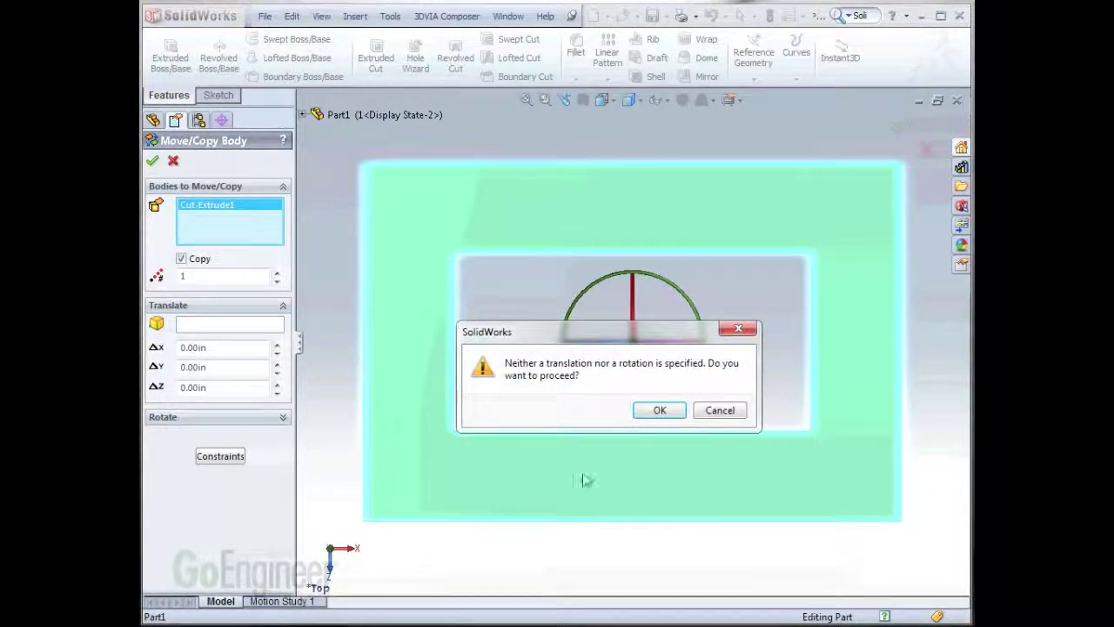
pyautogui.click(660, 410)
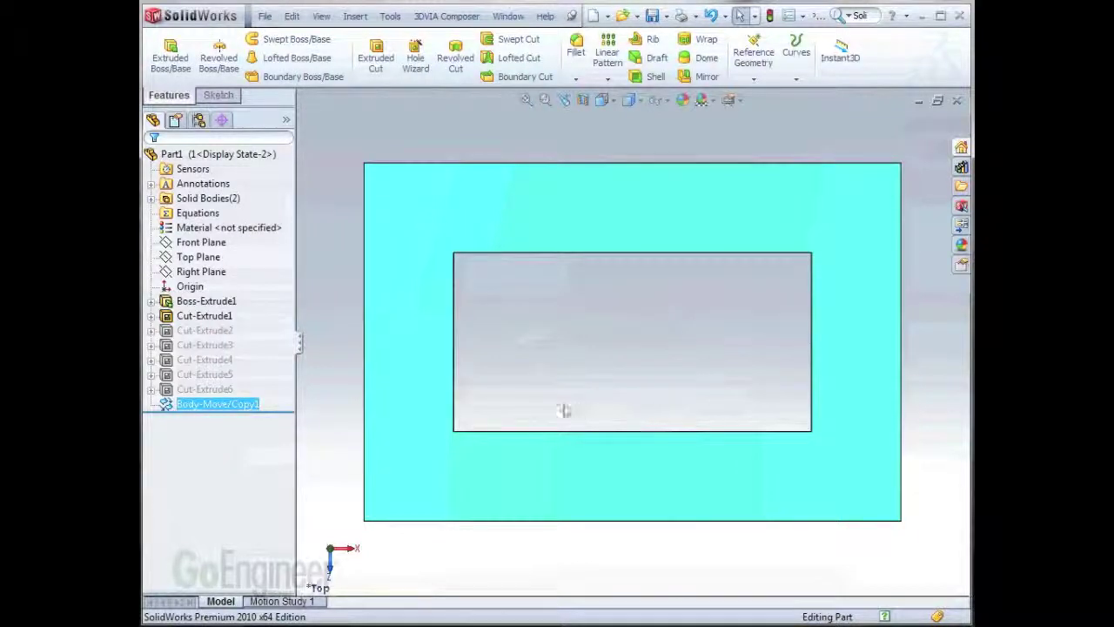
# Expand the solid bodies in the feature tree and hide the original Cut-Extrude1 body.
pyautogui.click(152, 199)
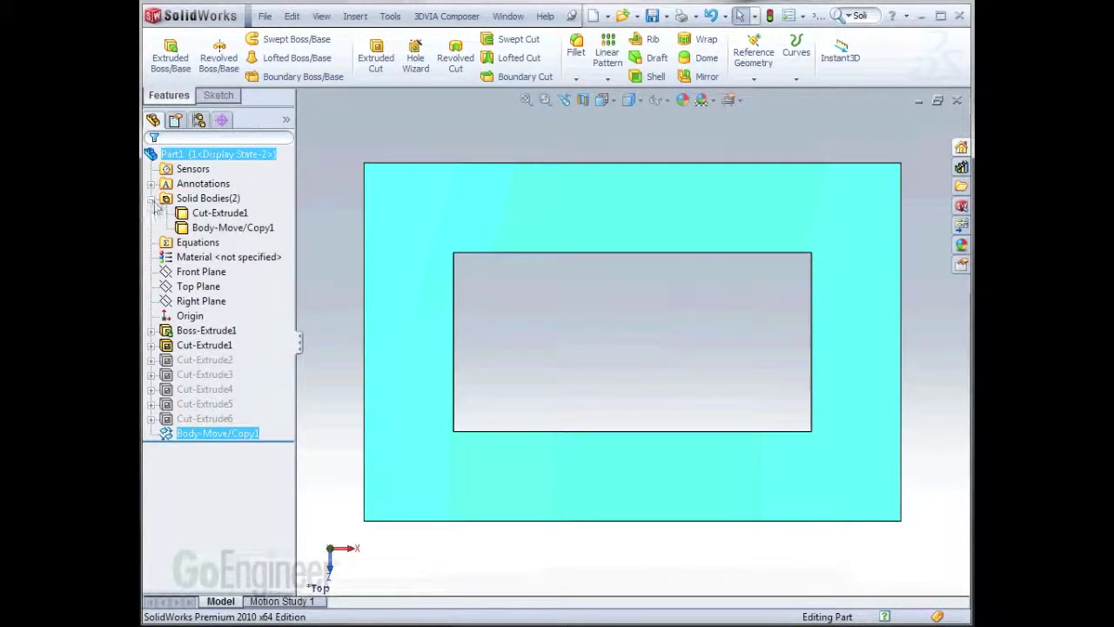
pyautogui.click(197, 213)
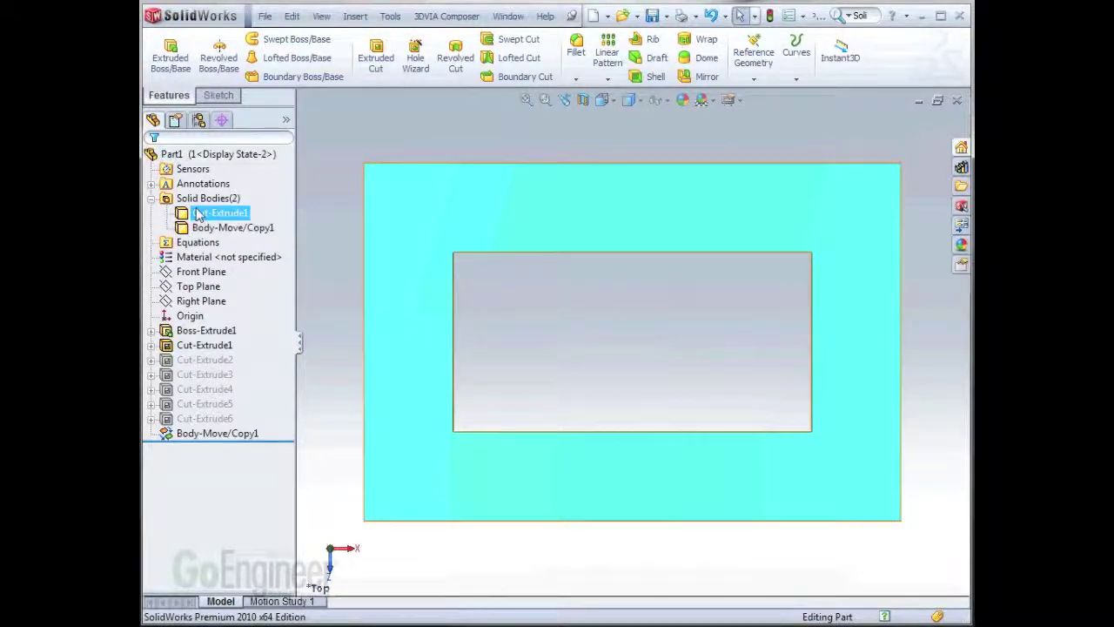
pyautogui.rightClick(199, 216)
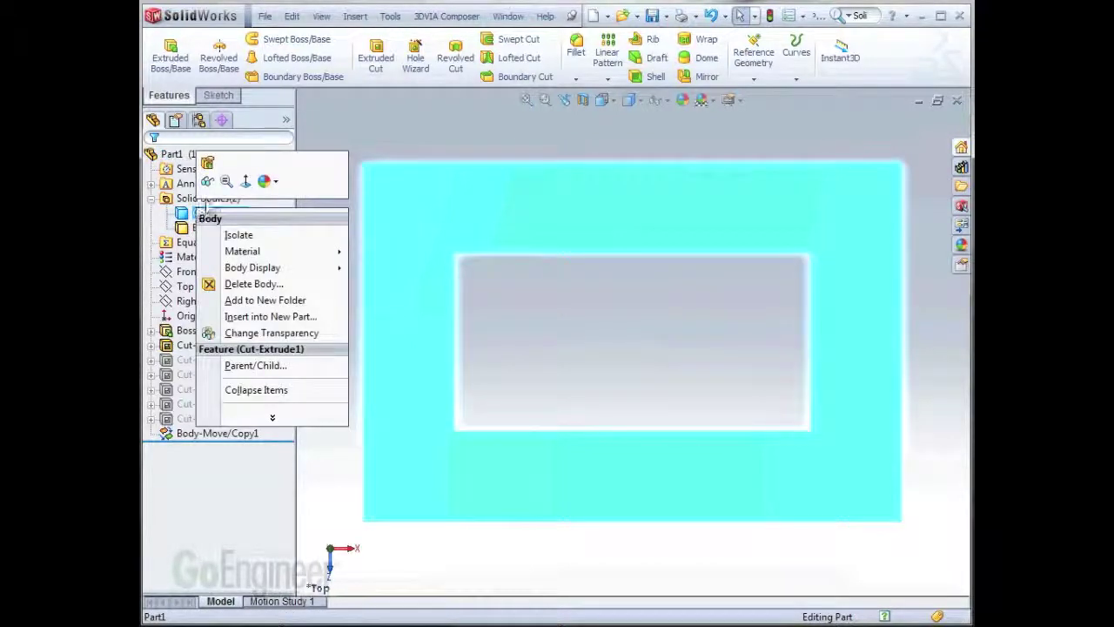
pyautogui.click(207, 180)
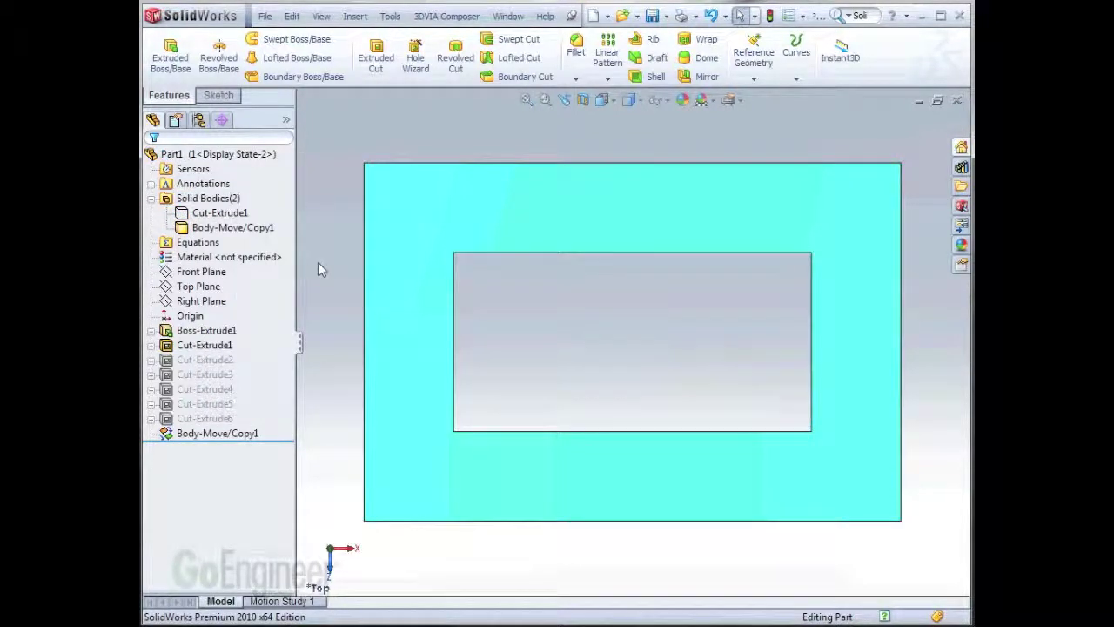
# Shell the copied body to a wall thickness of 0.005 in, removing its large underside face.
pyautogui.click(653, 77)
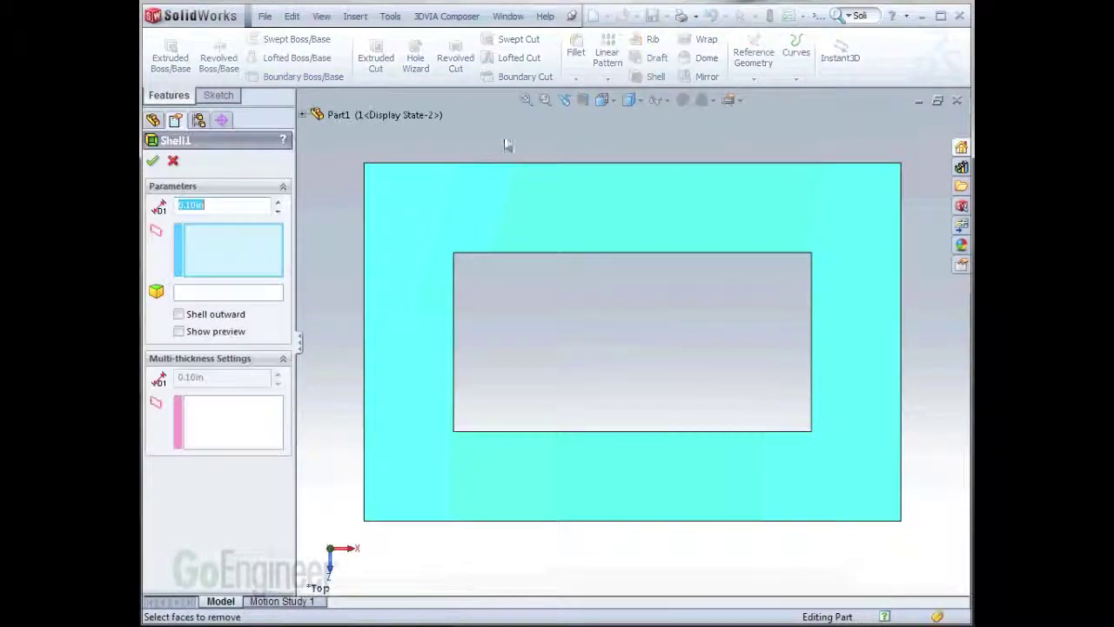
pyautogui.moveTo(305, 331); pyautogui.dragTo(348, 120, button='middle')
pyautogui.click(405, 263)
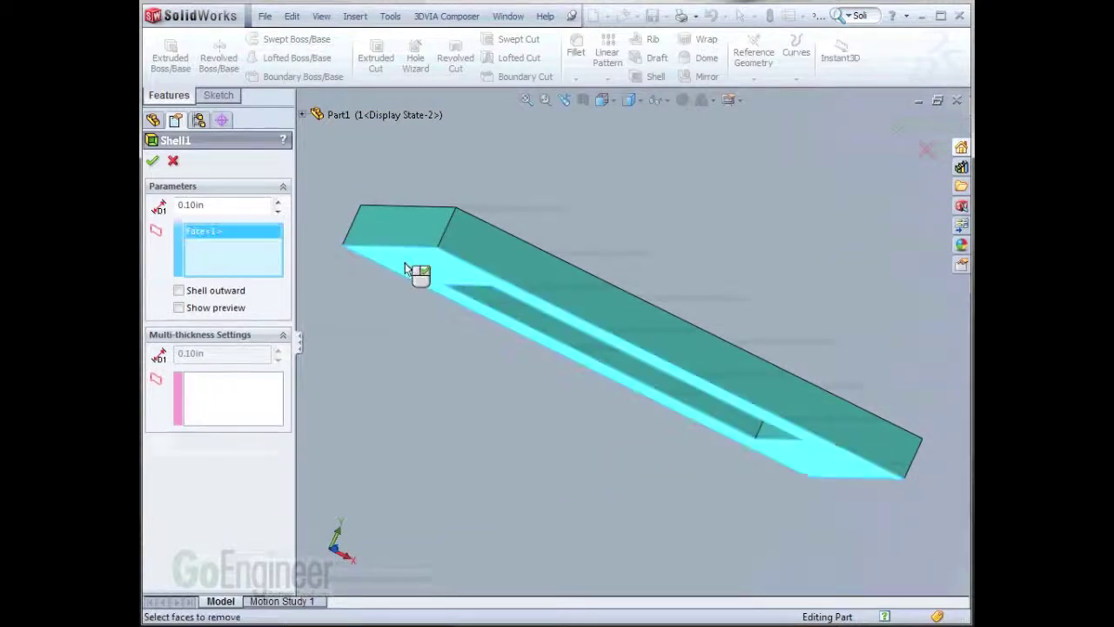
pyautogui.doubleClick(218, 205)
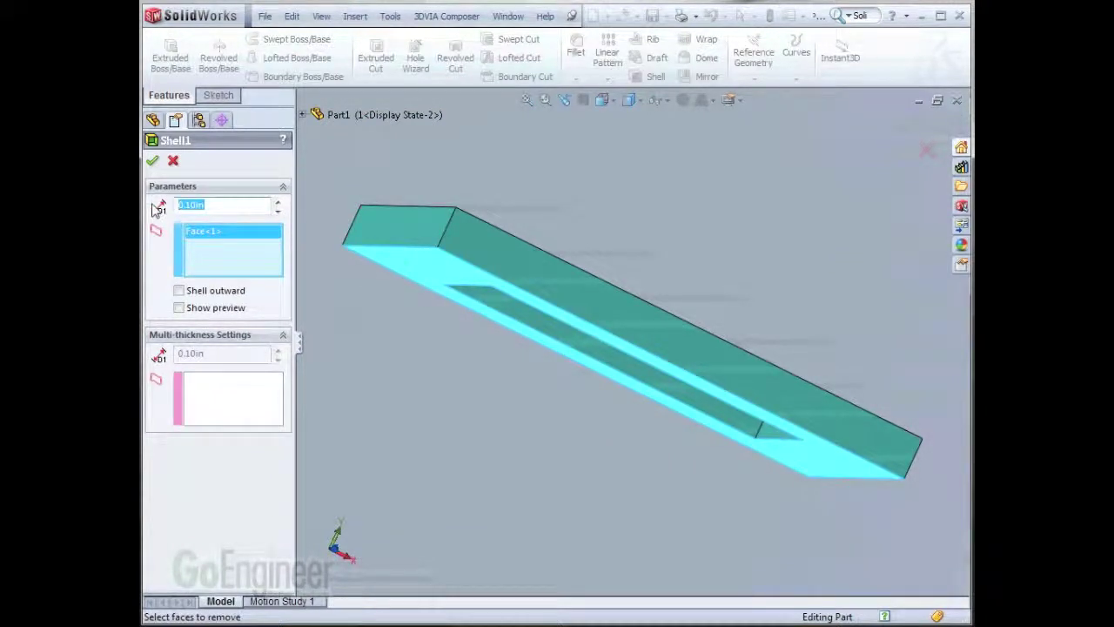
pyautogui.write('.005')
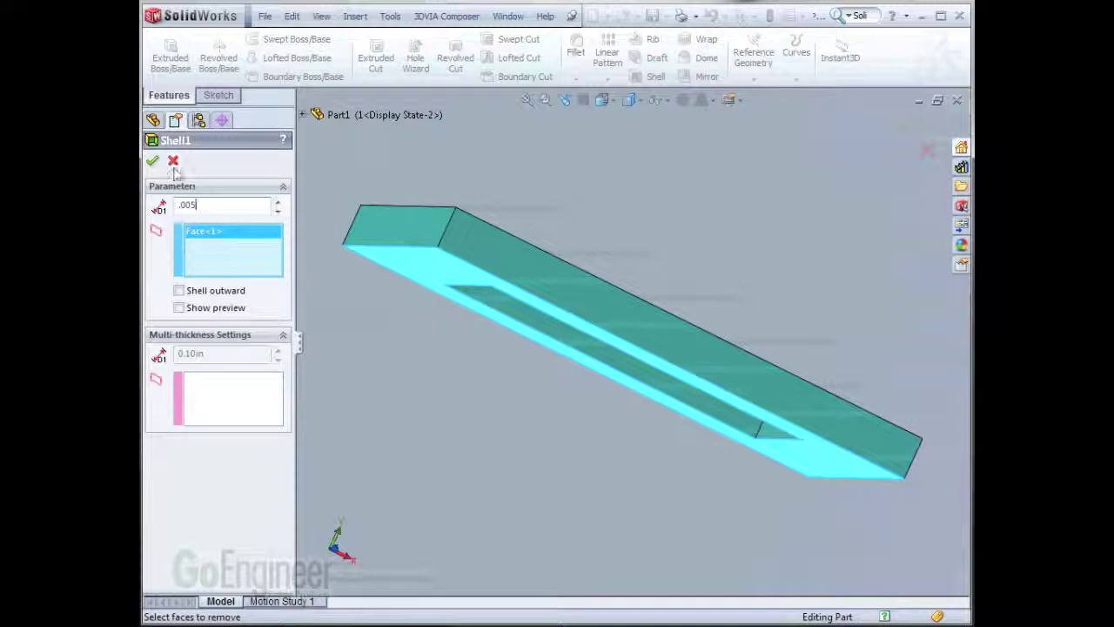
pyautogui.click(153, 161)
# Show the hidden Cut-Extrude1 solid body again.
pyautogui.moveTo(428, 415); pyautogui.dragTo(462, 537, button='middle')
pyautogui.click(220, 214)
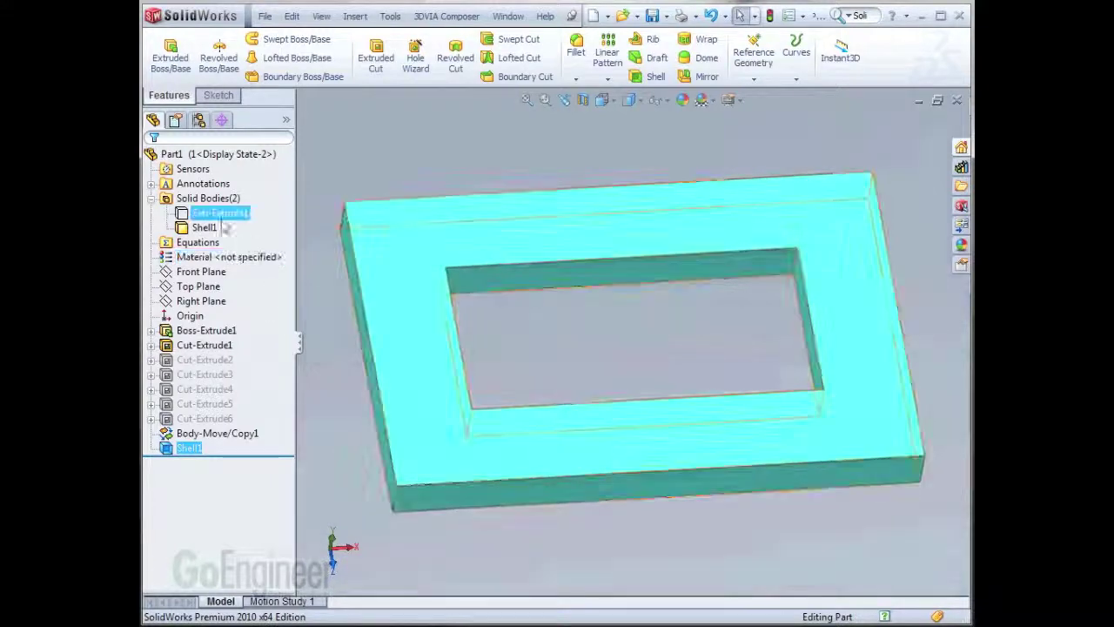
pyautogui.rightClick(203, 213)
pyautogui.click(207, 193)
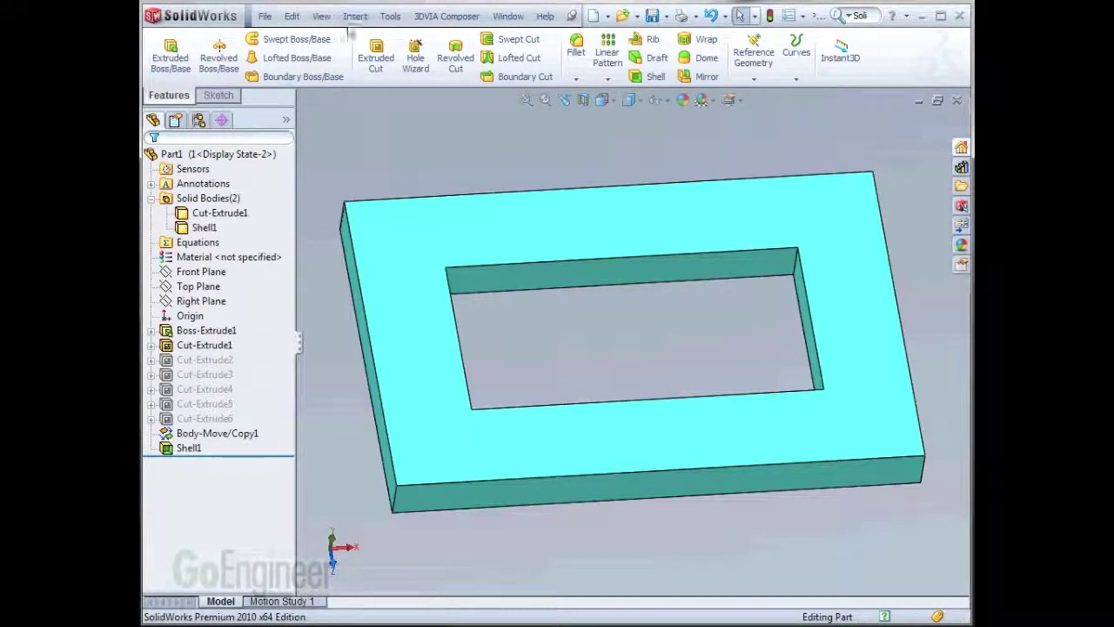
# Combine the bodies with Subtract, using Cut-Extrude1 as the main body and the Shell1 body as the one to remove.
pyautogui.click(355, 16)
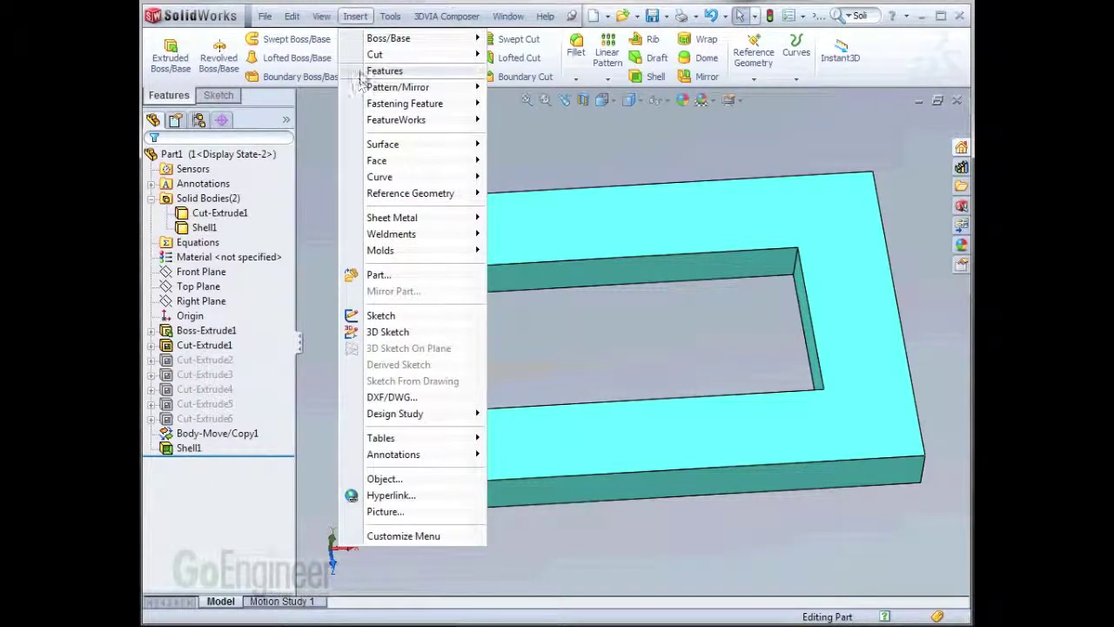
pyautogui.moveTo(387, 71)
pyautogui.click(548, 336)
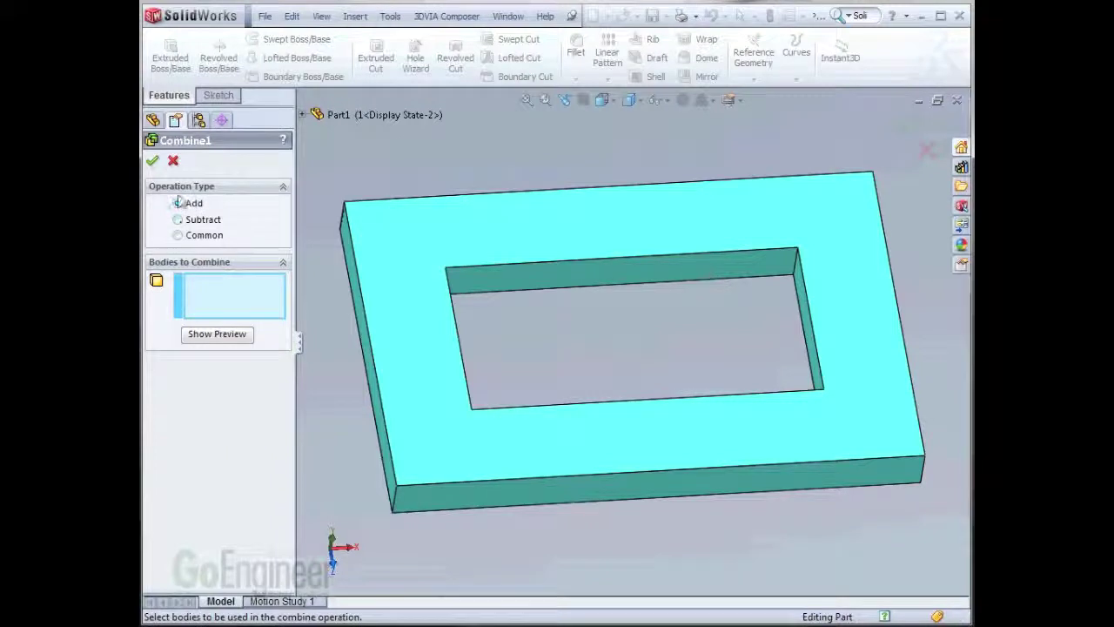
pyautogui.click(178, 221)
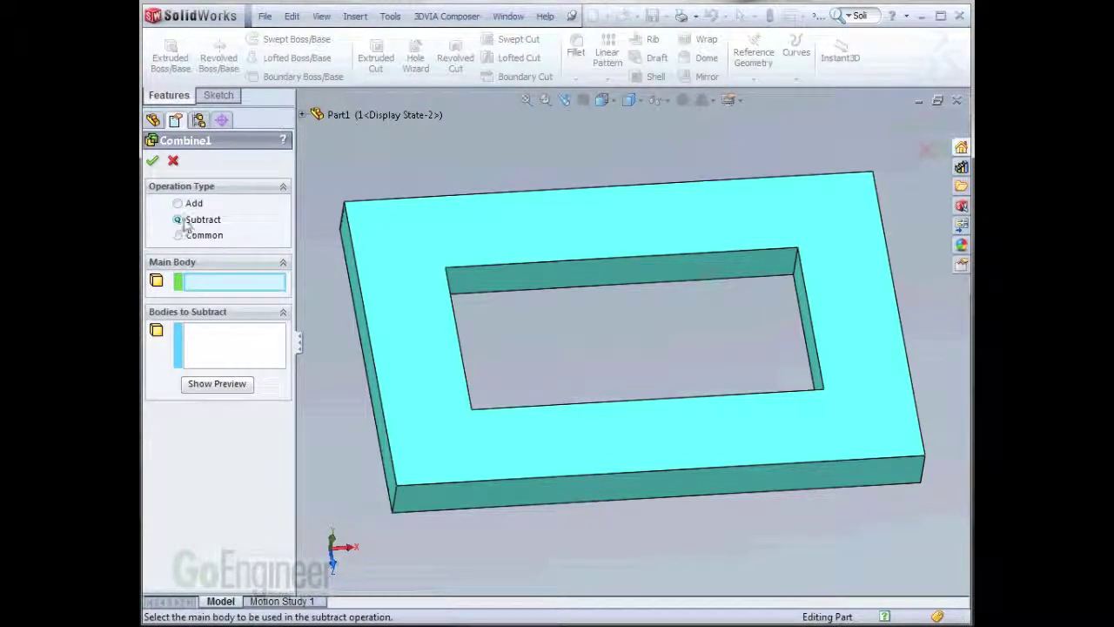
pyautogui.click(302, 114)
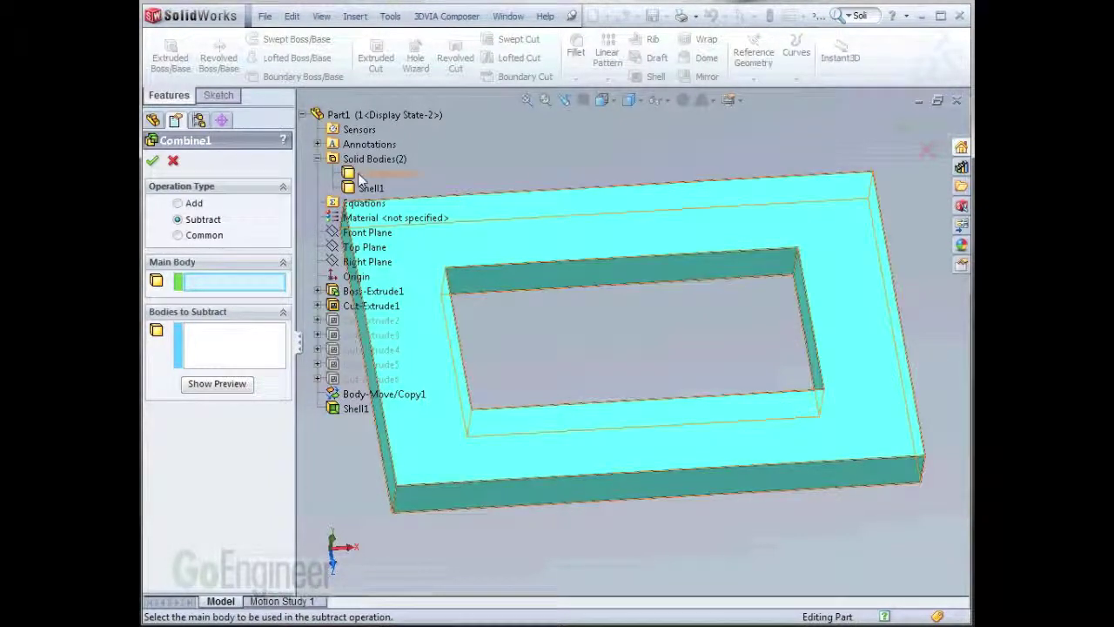
pyautogui.click(361, 174)
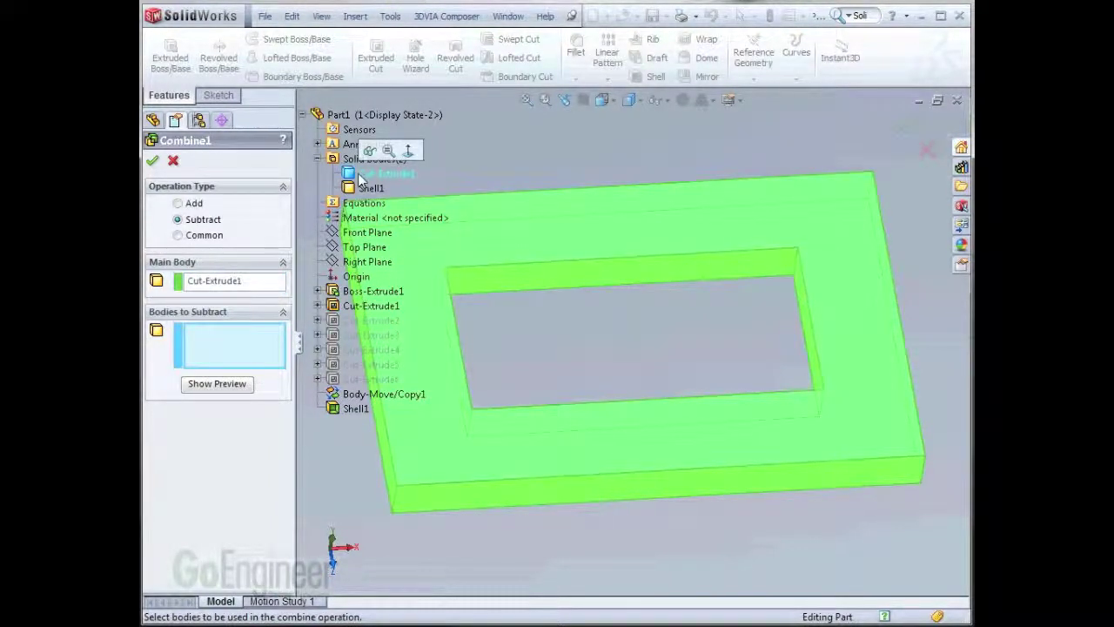
pyautogui.click(357, 189)
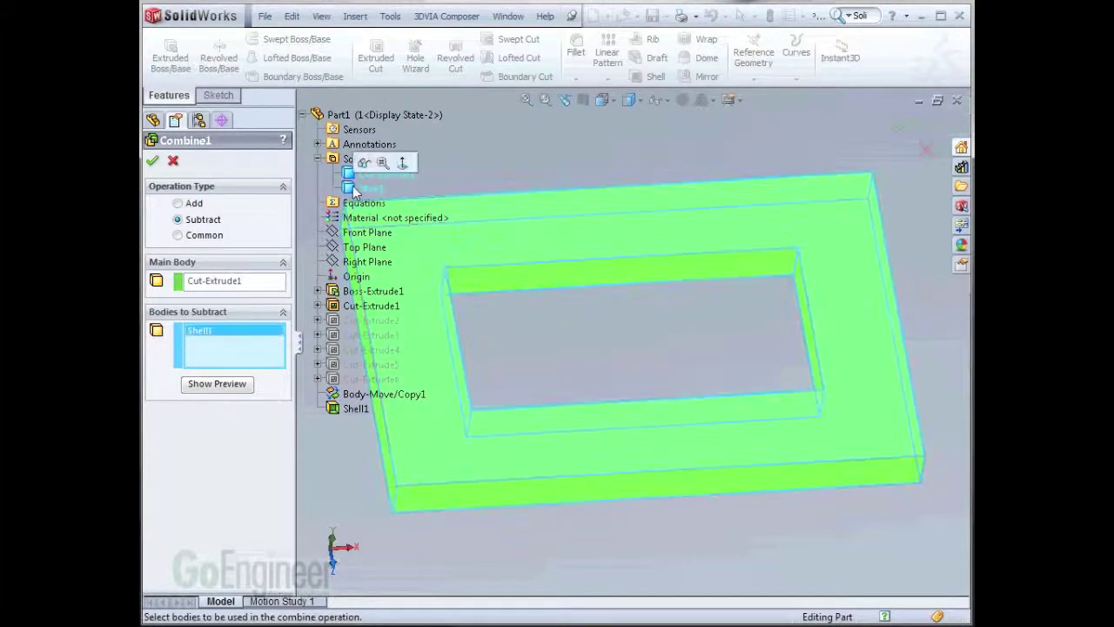
pyautogui.click(154, 164)
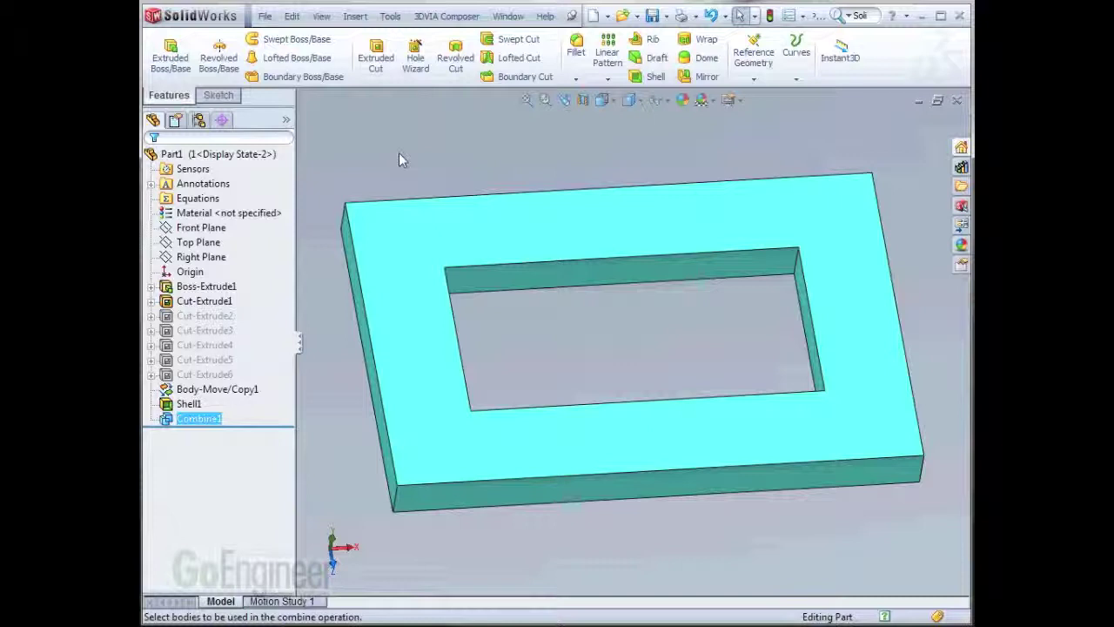
# Activate configuration 2 to inspect its plate, switch back to configuration 1 and bring back the feature tree.
pyautogui.click(198, 120)
pyautogui.click(212, 185)
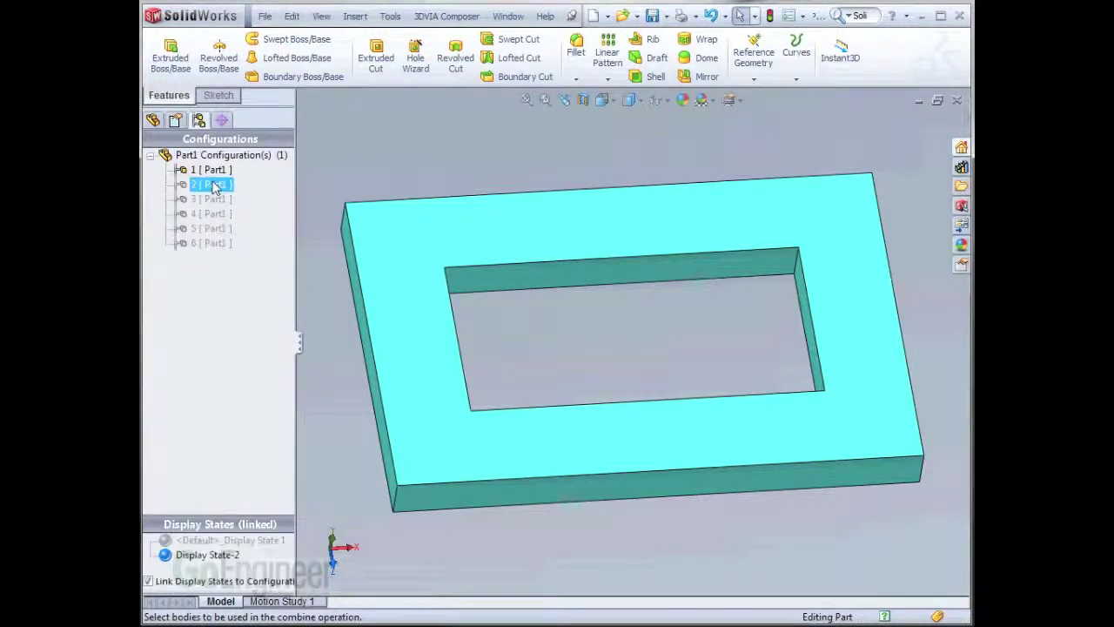
pyautogui.doubleClick(200, 186)
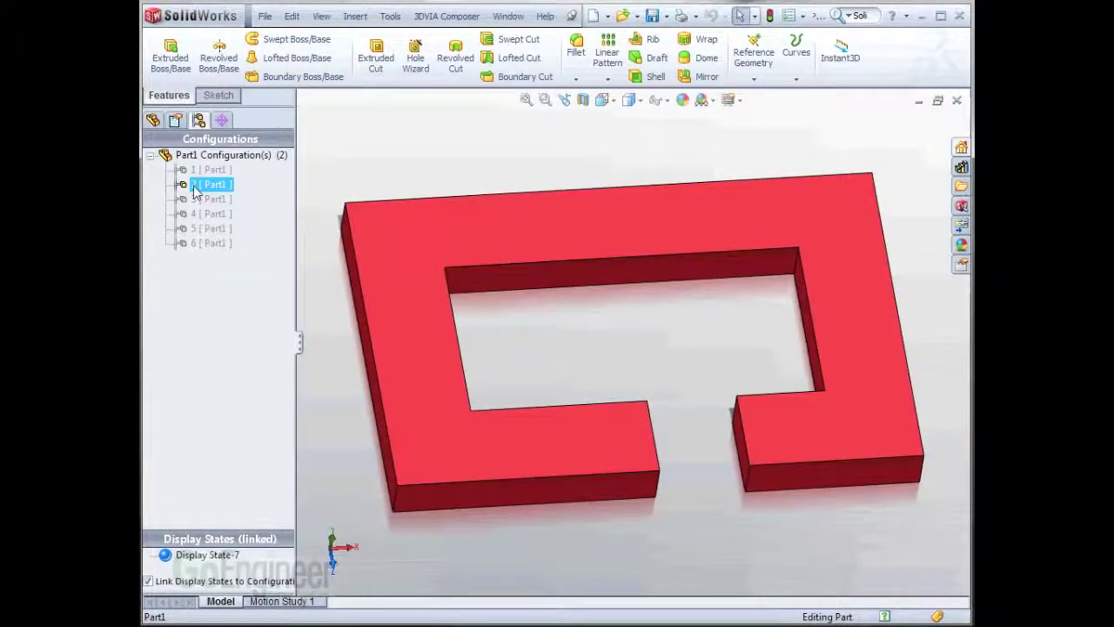
pyautogui.doubleClick(187, 170)
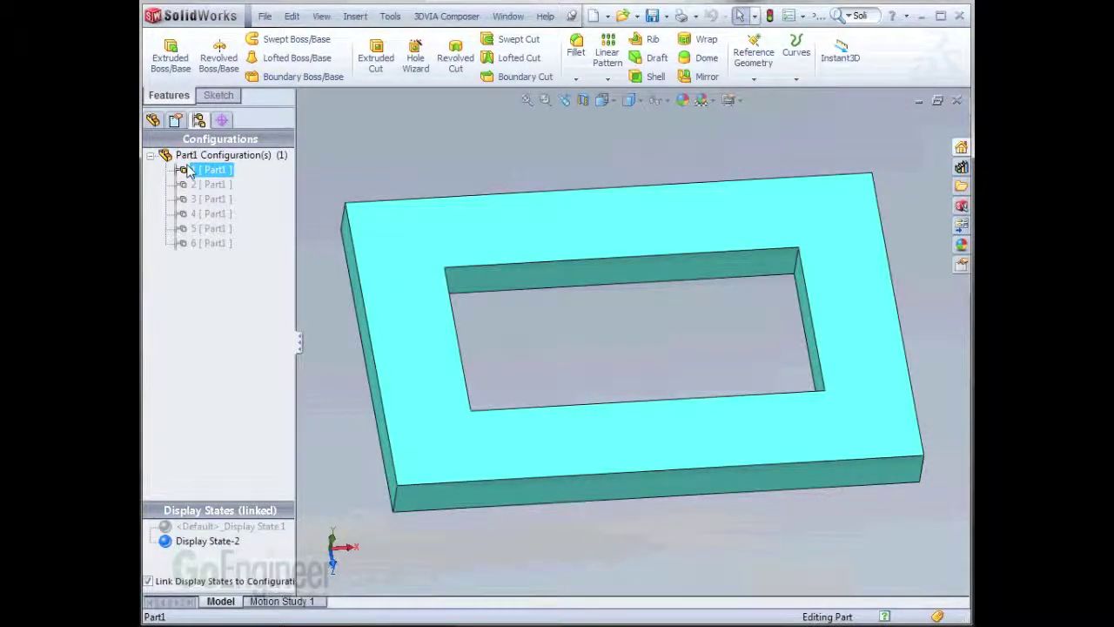
pyautogui.click(153, 120)
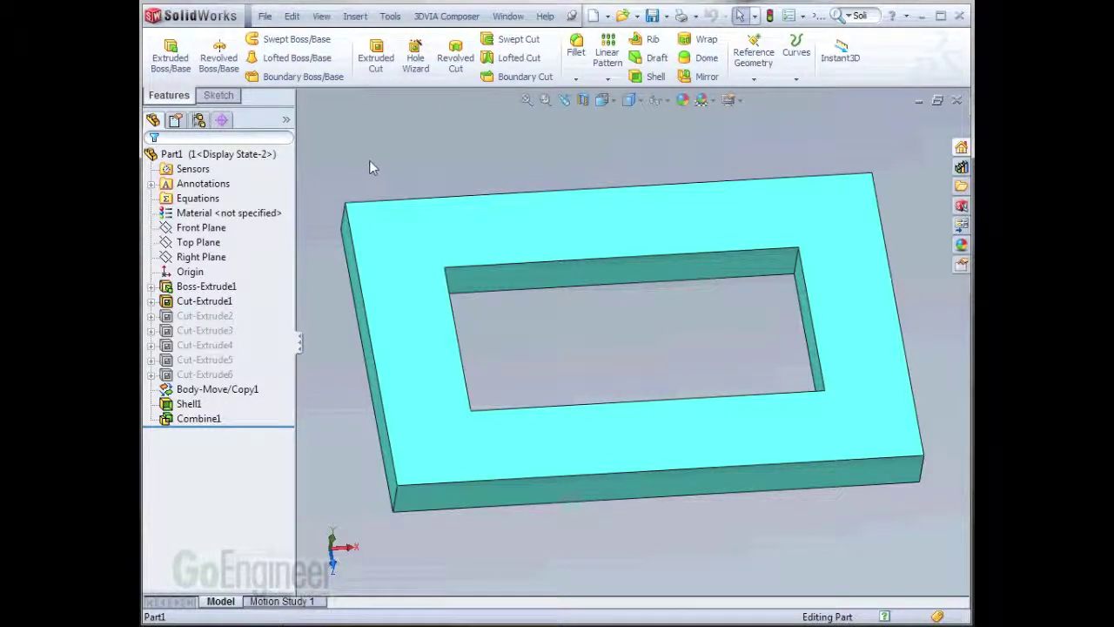
# Start a shell that removes the plate's large upper face, with a wall thickness of 0.125 in.
pyautogui.click(655, 76)
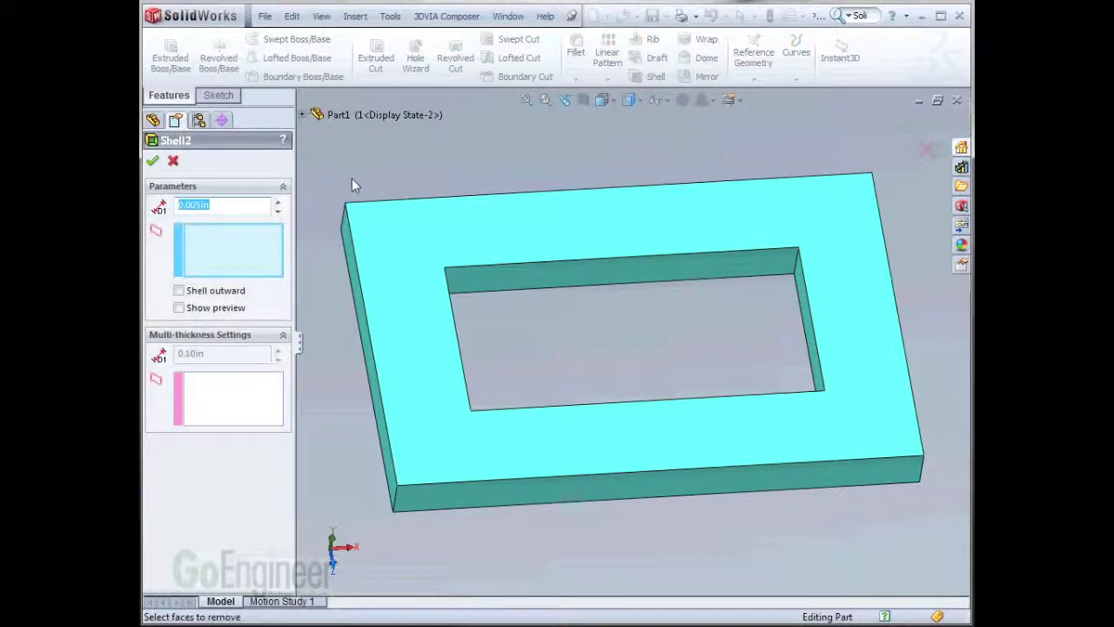
pyautogui.moveTo(345, 192); pyautogui.dragTo(394, 277, button='middle')
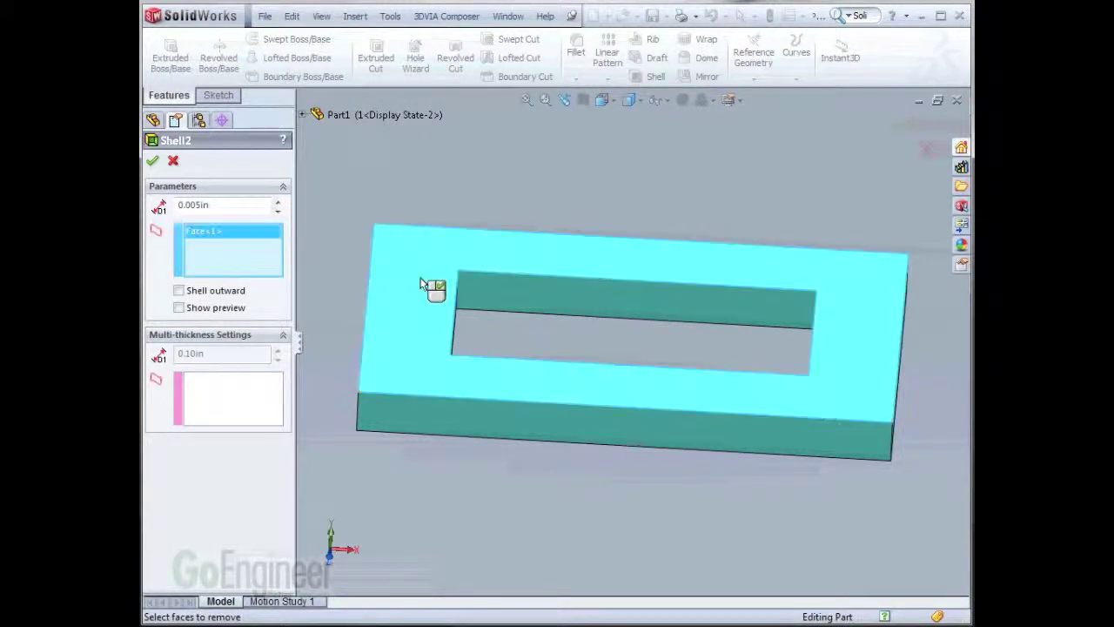
pyautogui.doubleClick(232, 204)
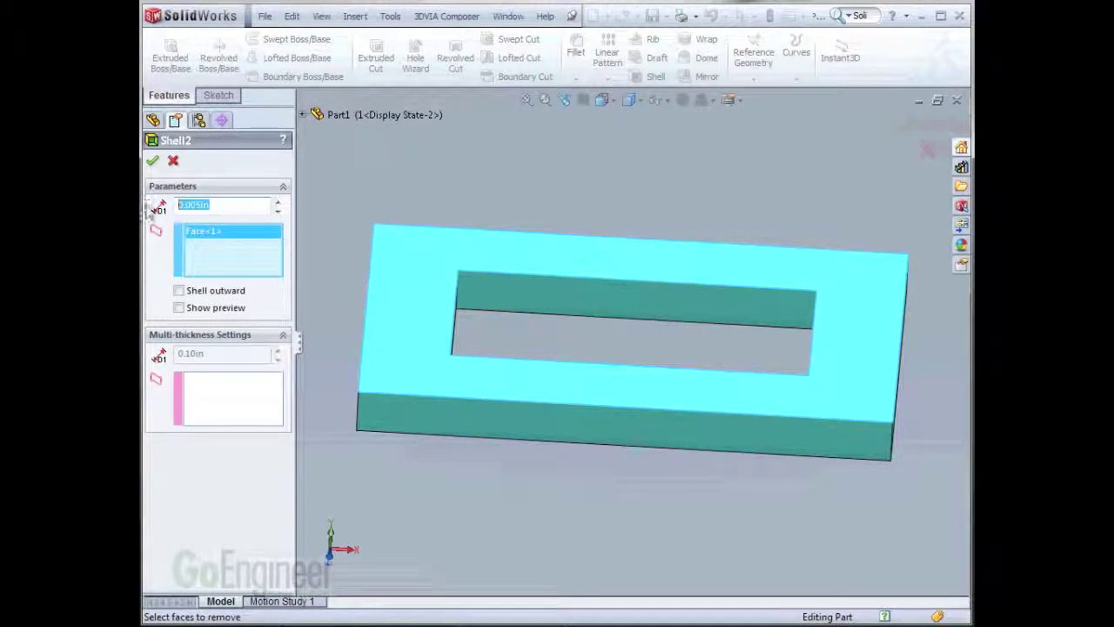
pyautogui.press('BackSpace')
pyautogui.write('.125')
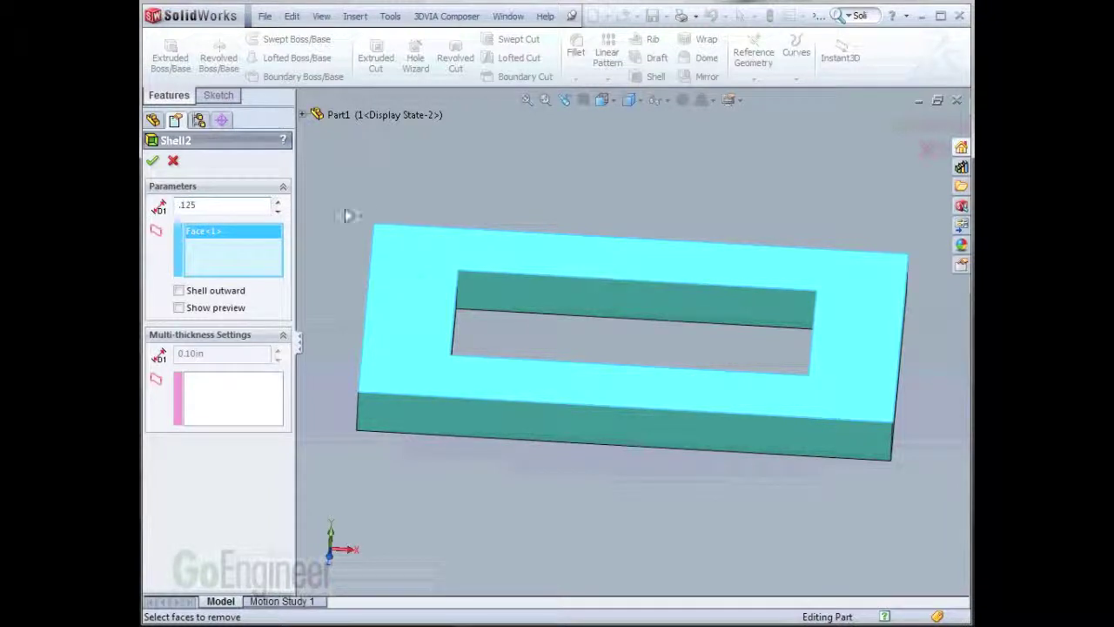
pyautogui.press('Return')
pyautogui.click(229, 203)
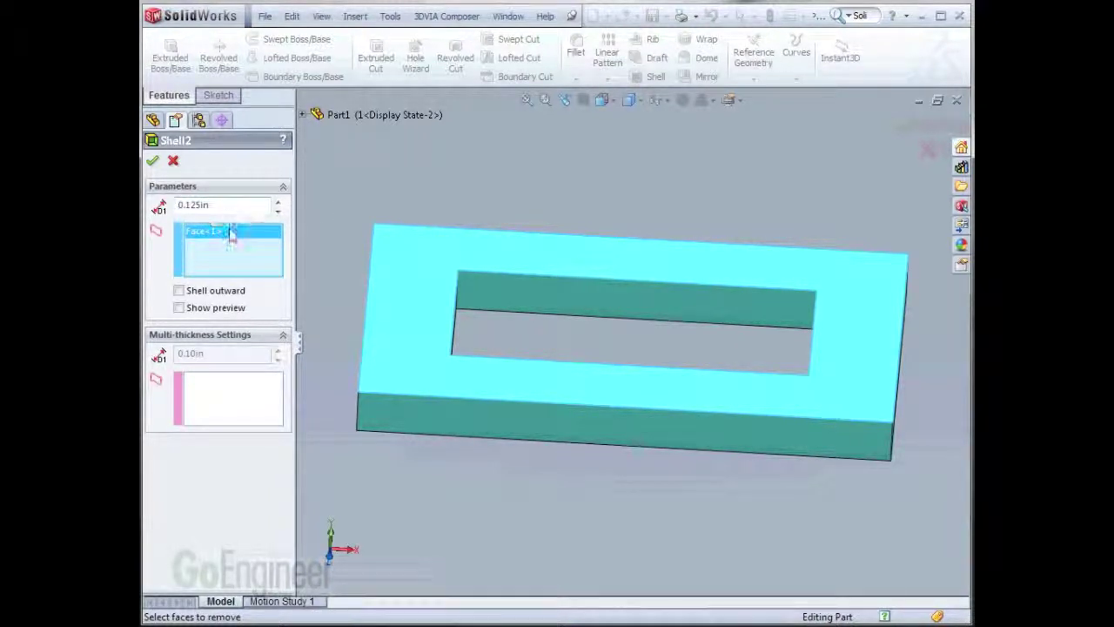
# Give the plate's large underside face its own 0.10 in thickness in the multi-thickness settings and finish the shell.
pyautogui.click(241, 405)
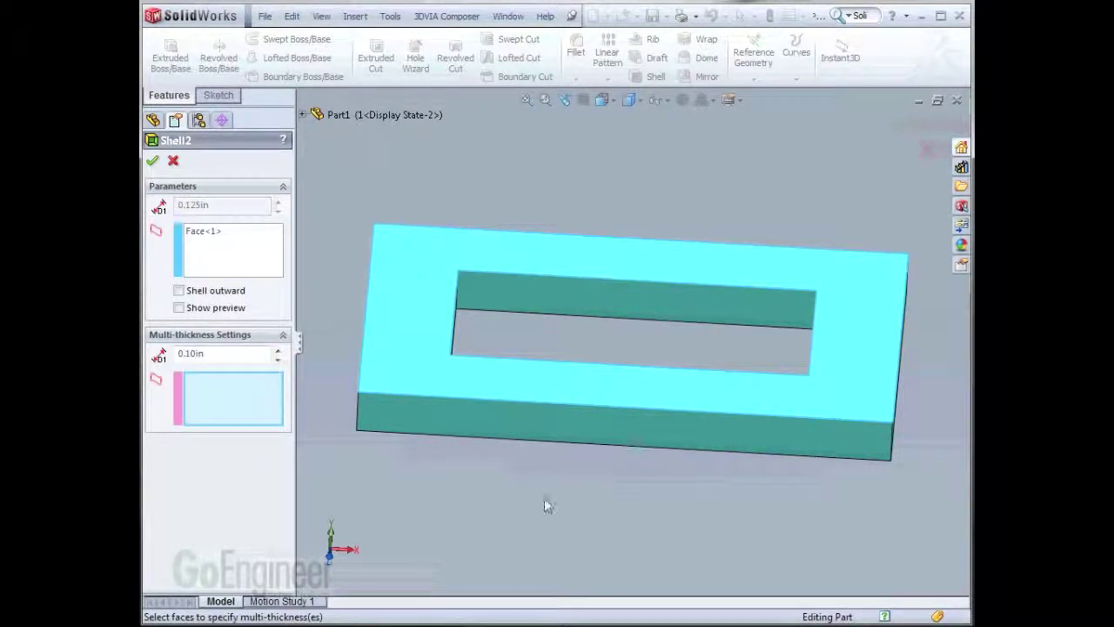
pyautogui.moveTo(544, 506); pyautogui.dragTo(527, 410, button='middle')
pyautogui.click(409, 346)
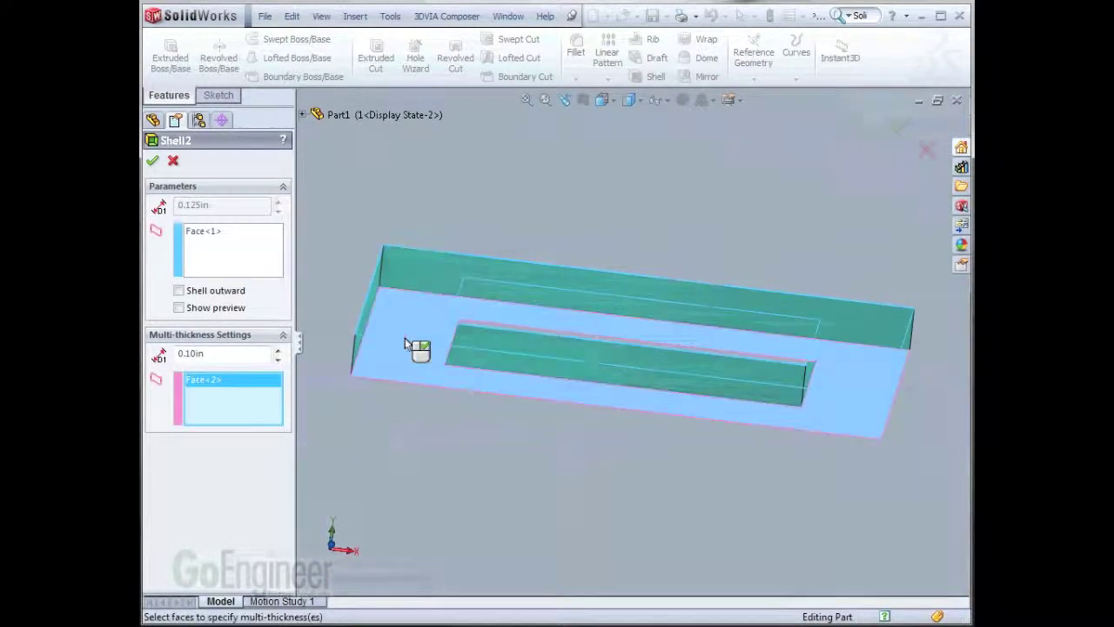
pyautogui.moveTo(410, 226); pyautogui.dragTo(319, 345, button='middle')
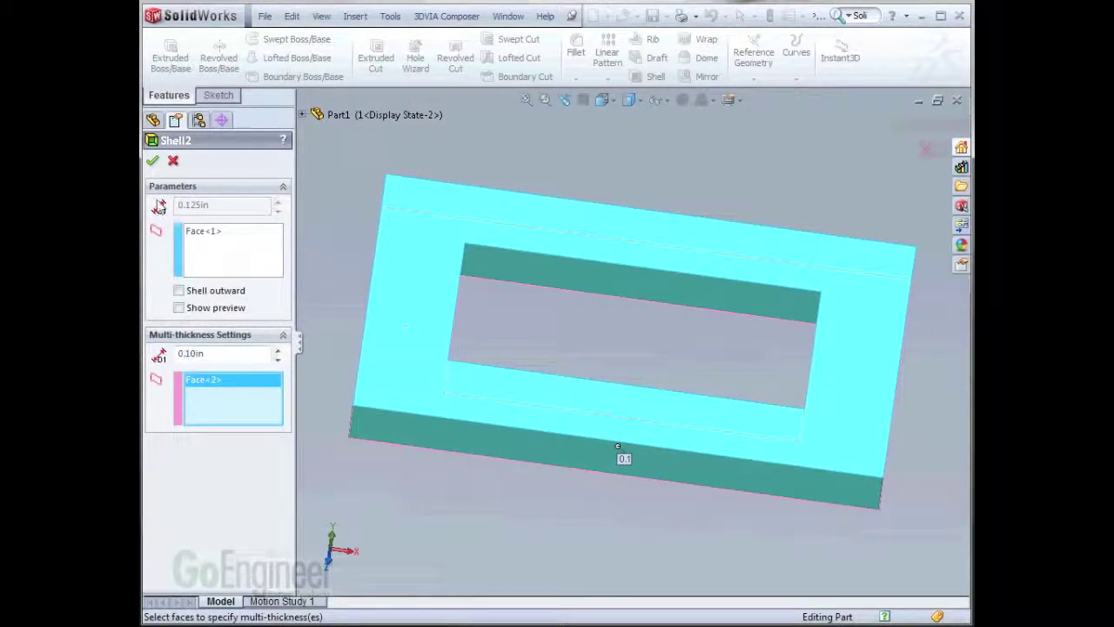
pyautogui.click(153, 162)
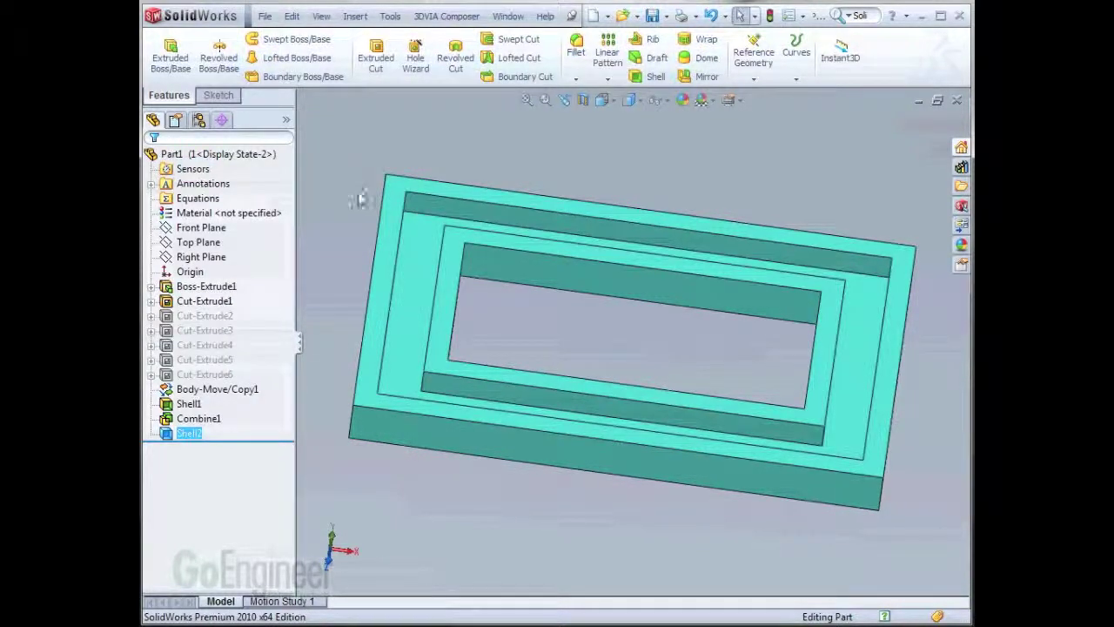
# Link the second shell's floor thickness to its wall thickness with the equation "D2@Shell2" = "D1@Shell2" / 2.
pyautogui.click(184, 432)
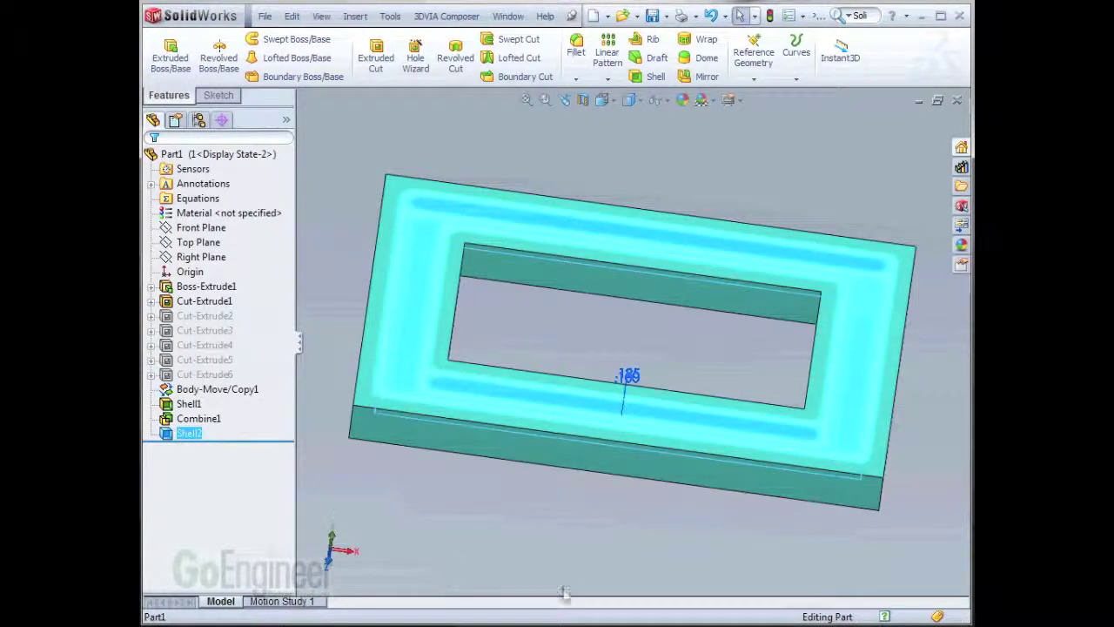
pyautogui.moveTo(565, 591)
pyautogui.mouseDown(button='middle')
pyautogui.moveTo(543, 591)
pyautogui.moveTo(550, 576)
pyautogui.mouseUp(button='middle')
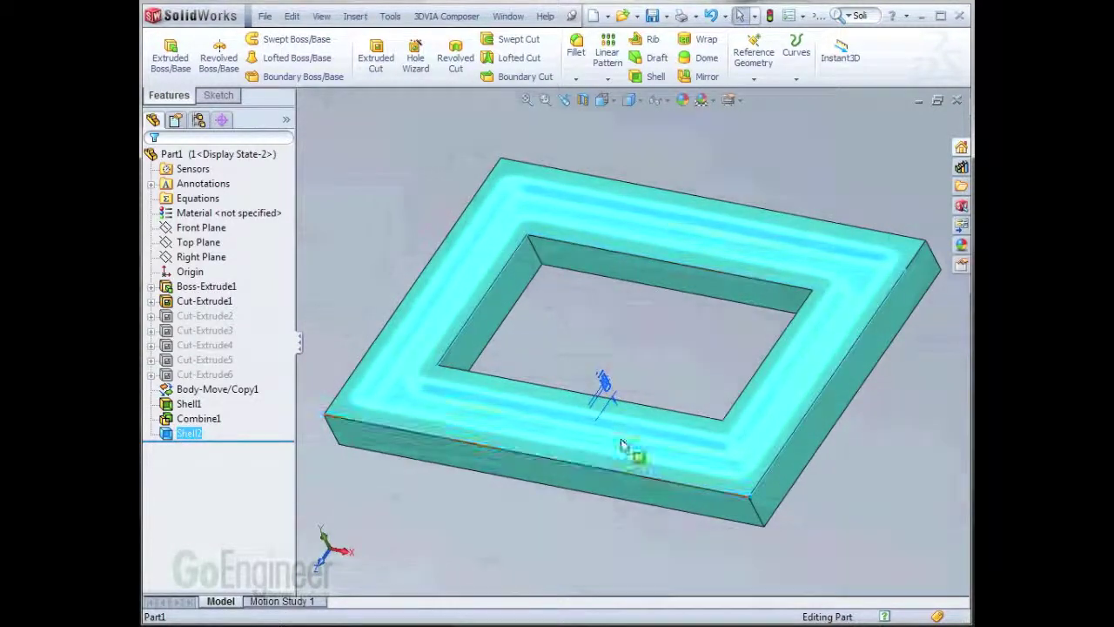
pyautogui.click(603, 380)
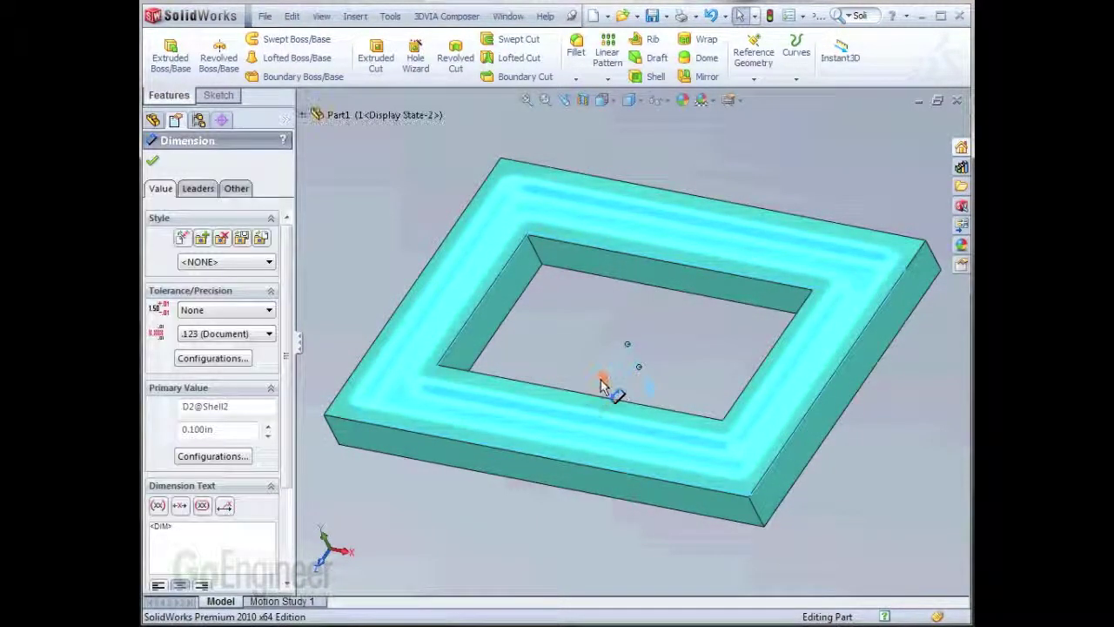
pyautogui.doubleClick(659, 392)
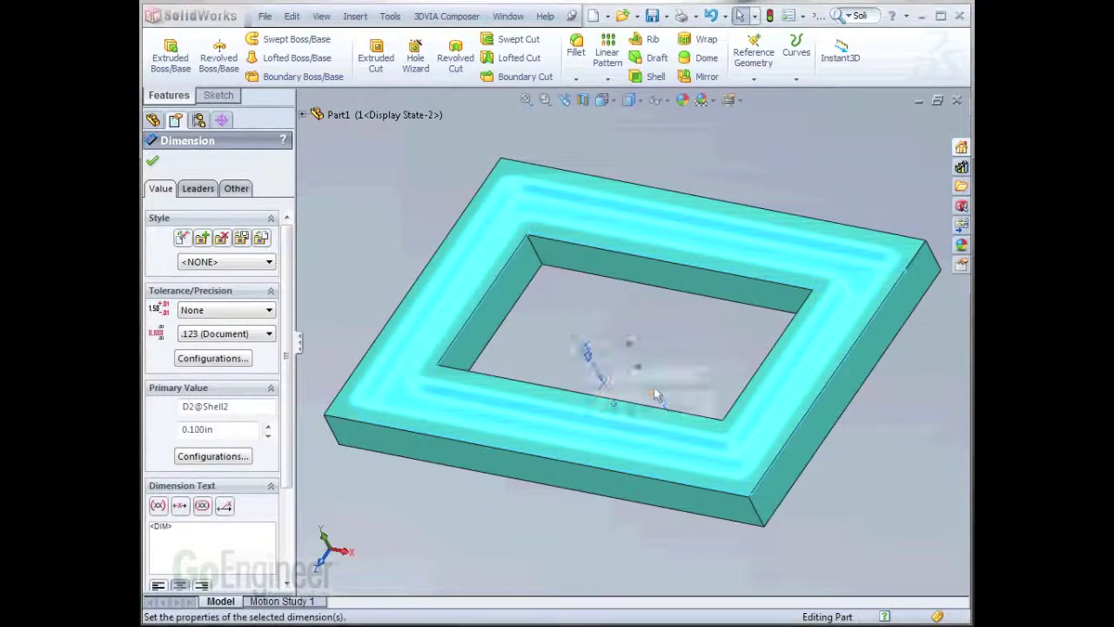
pyautogui.click(703, 375)
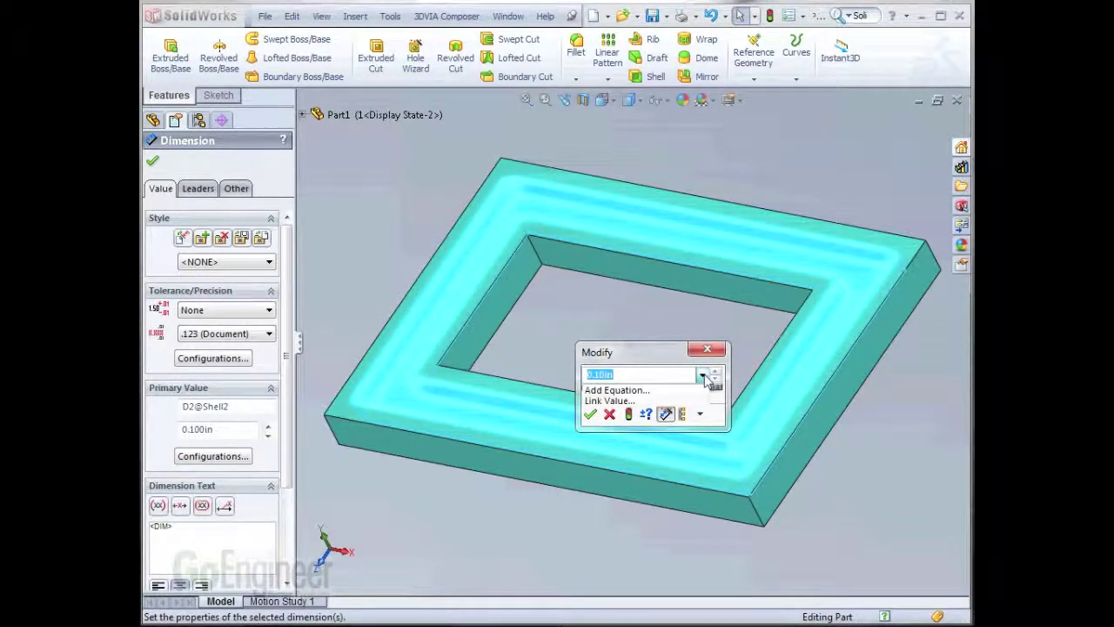
pyautogui.click(693, 387)
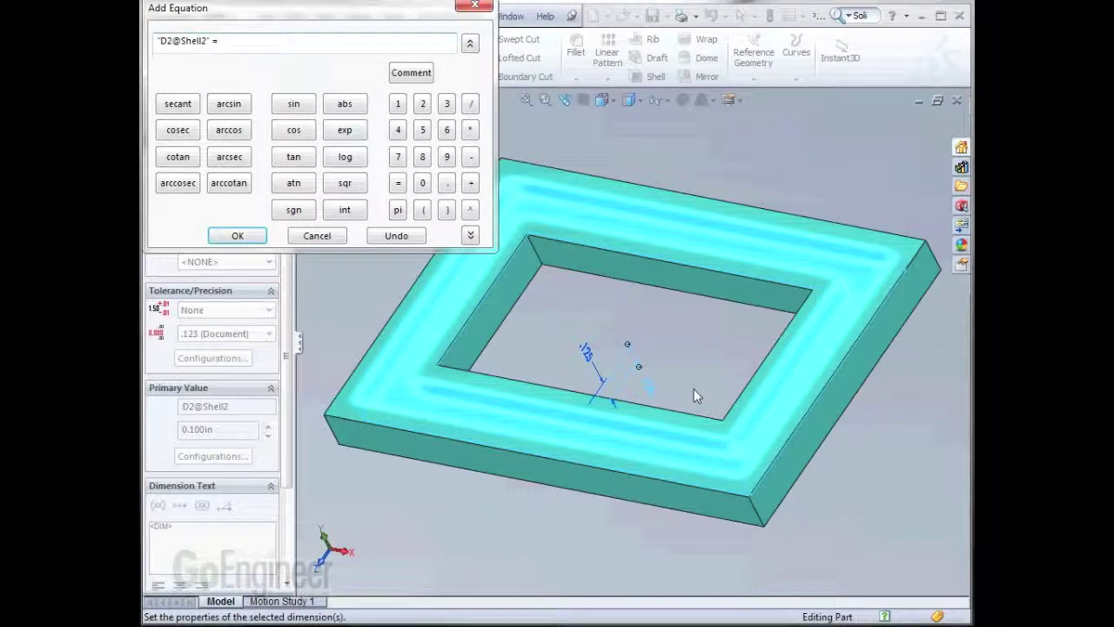
pyautogui.click(583, 355)
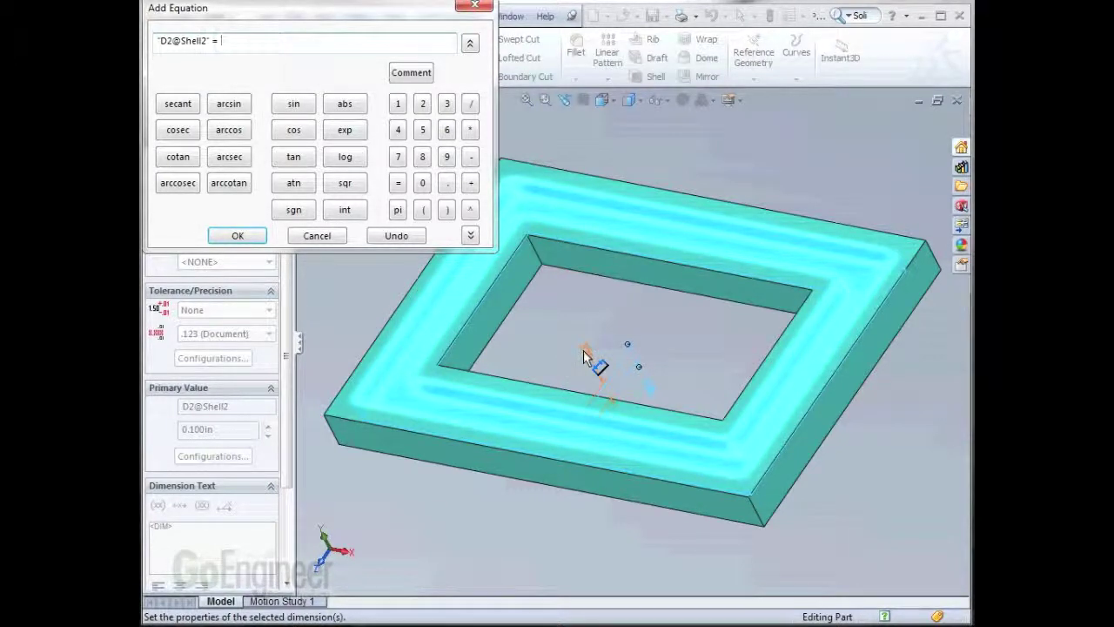
pyautogui.click(470, 104)
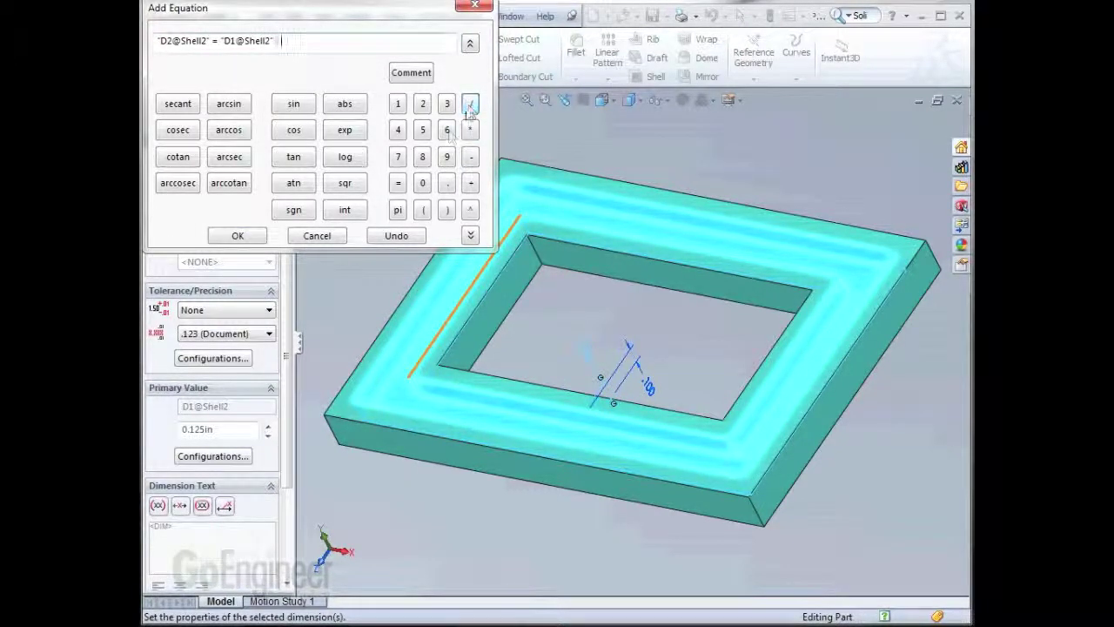
pyautogui.click(423, 103)
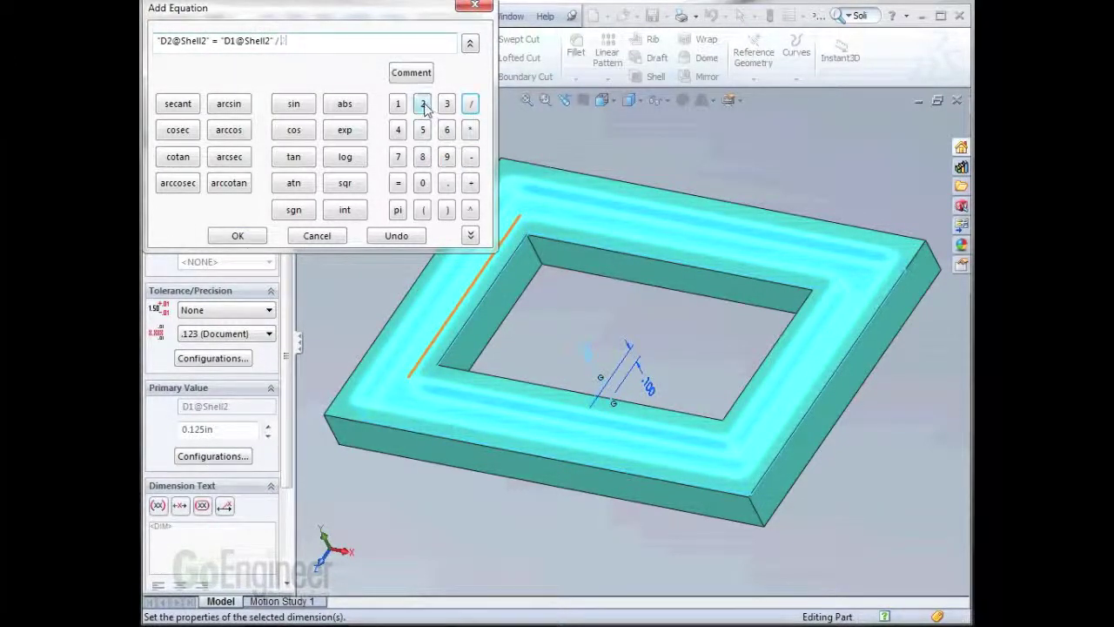
pyautogui.click(247, 236)
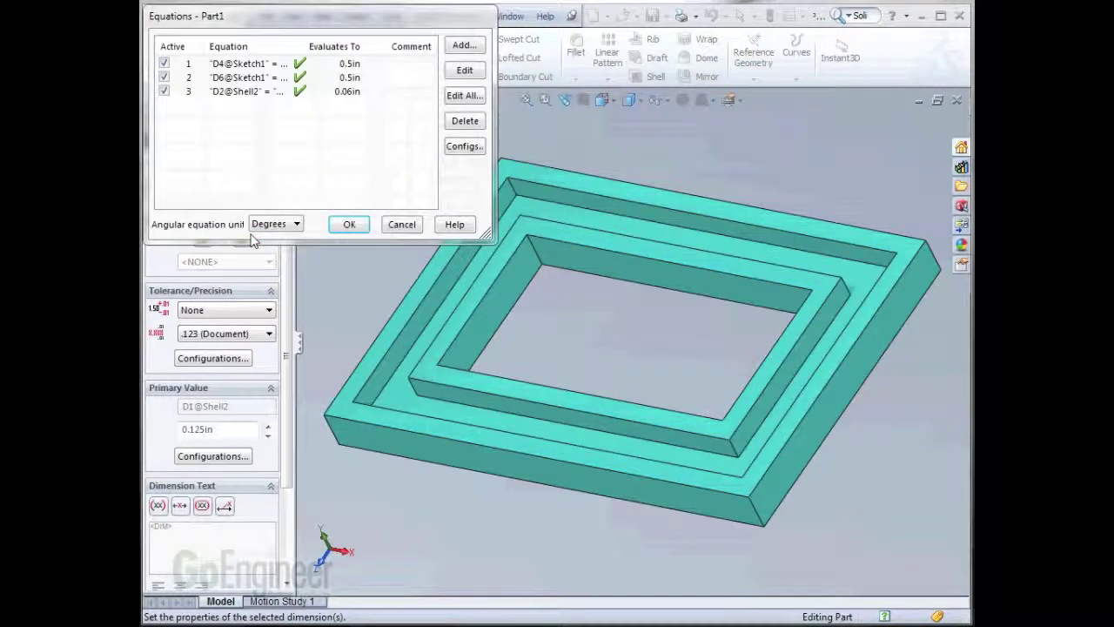
pyautogui.click(349, 225)
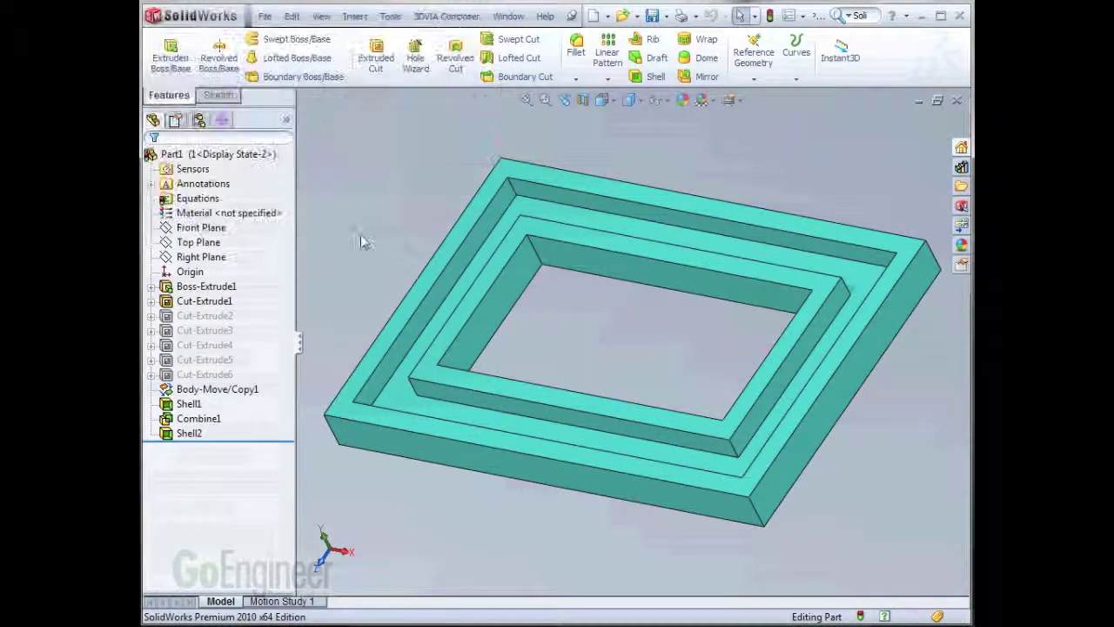
pyautogui.click(399, 387)
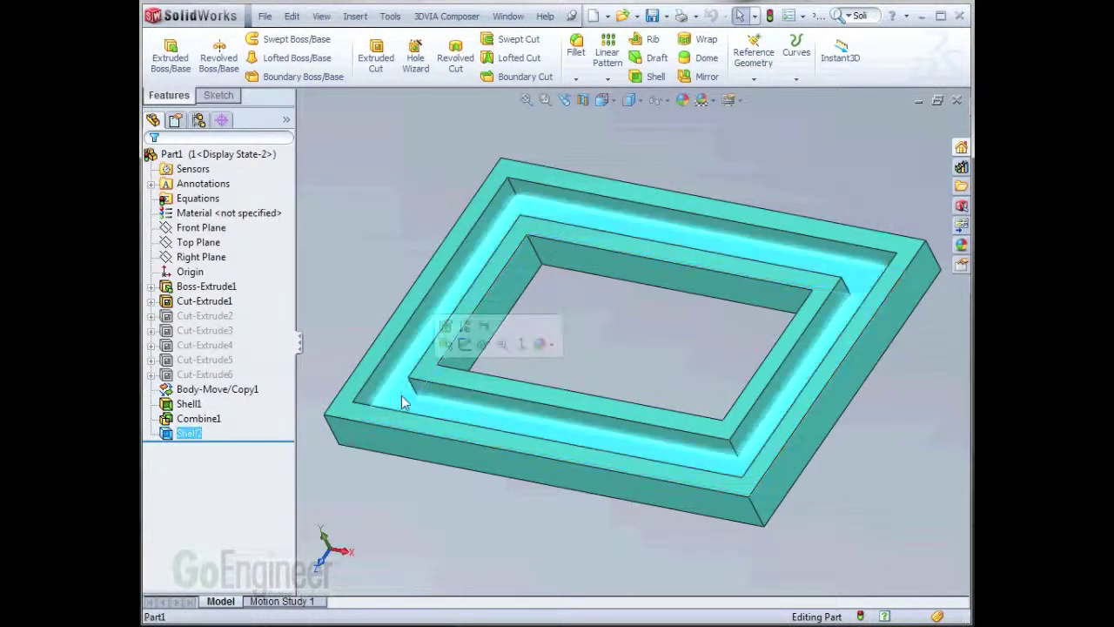
pyautogui.click(368, 251)
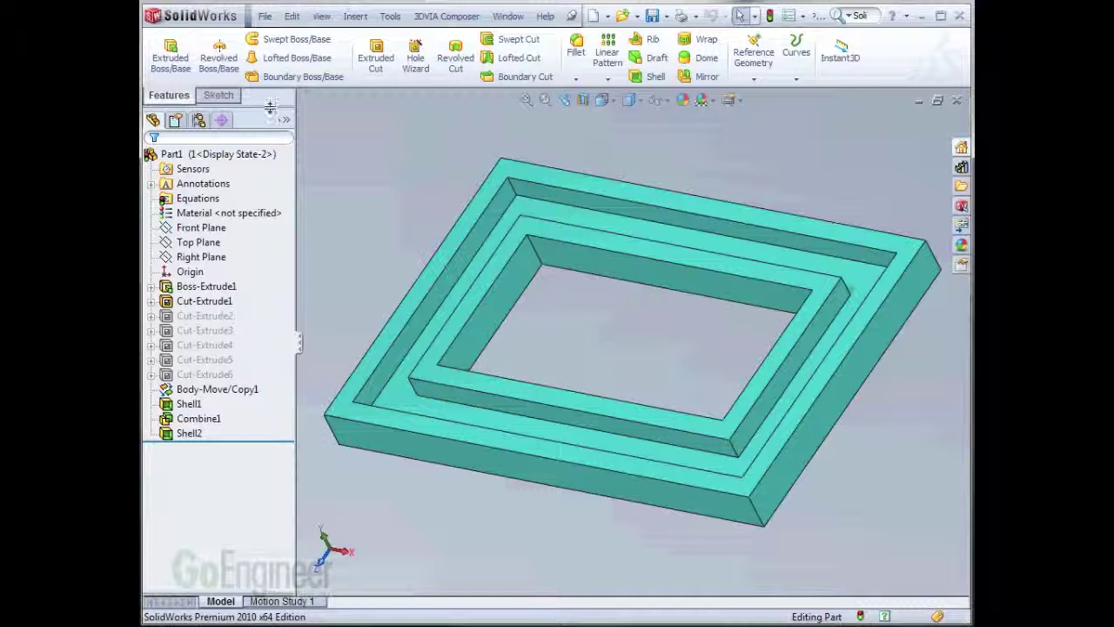
# Split the feature tree pane, show the configurations in its upper part and enlarge the configuration list.
pyautogui.moveTo(270, 105); pyautogui.dragTo(266, 248)
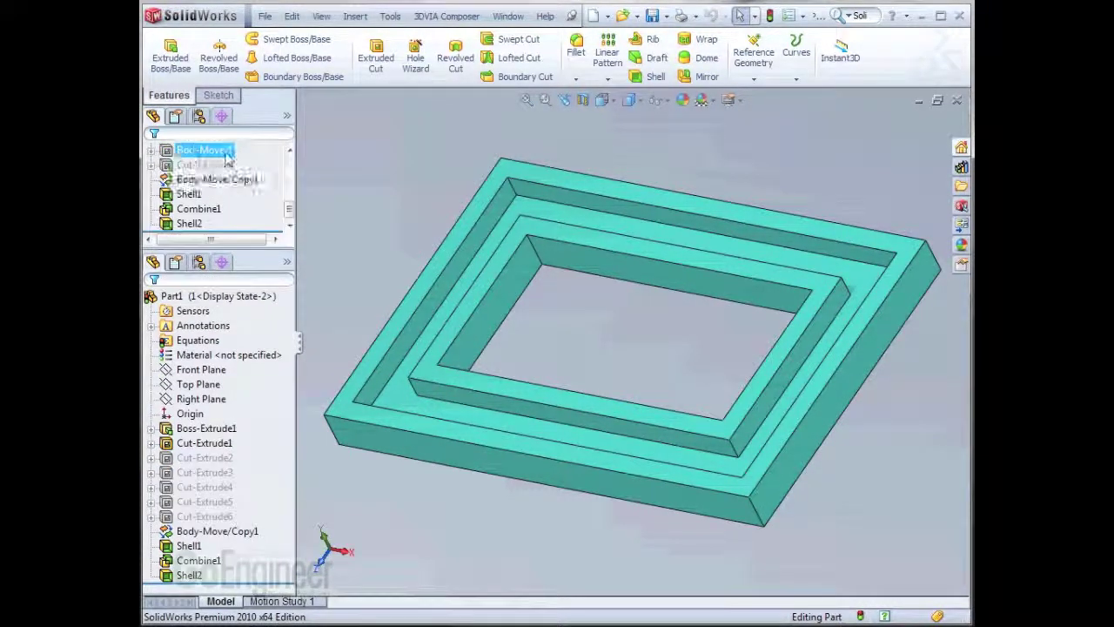
pyautogui.click(198, 115)
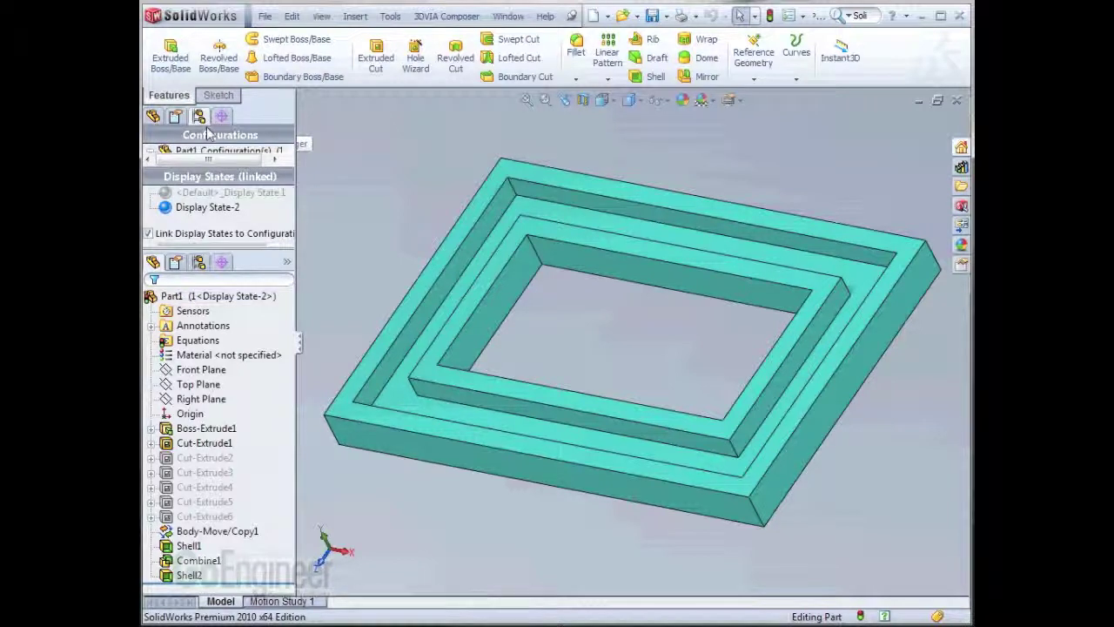
pyautogui.click(246, 152)
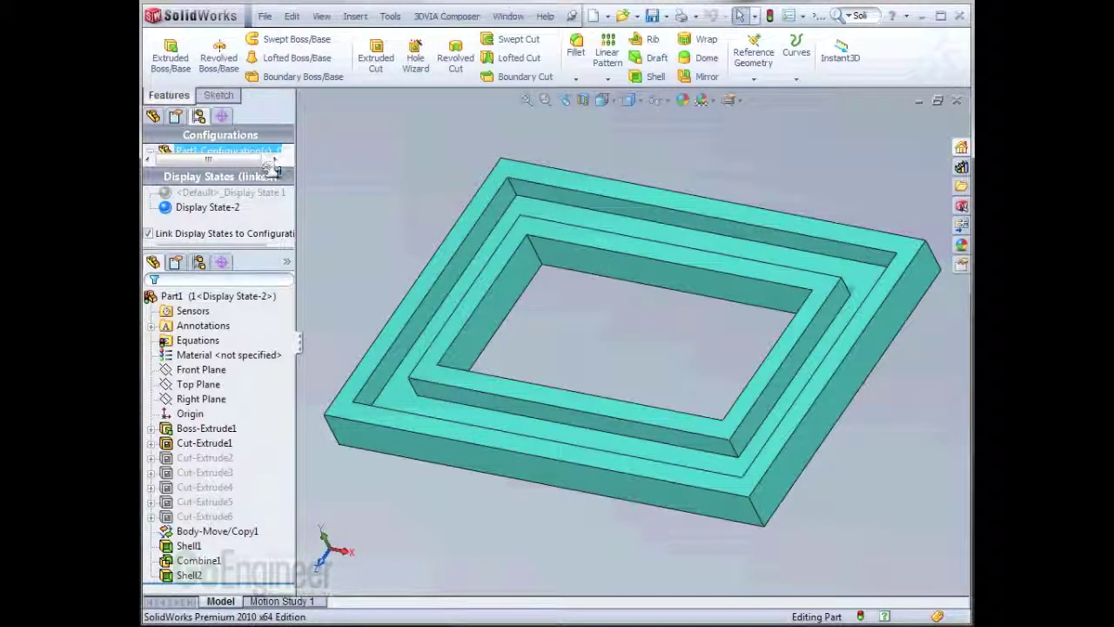
pyautogui.moveTo(273, 167); pyautogui.dragTo(283, 187)
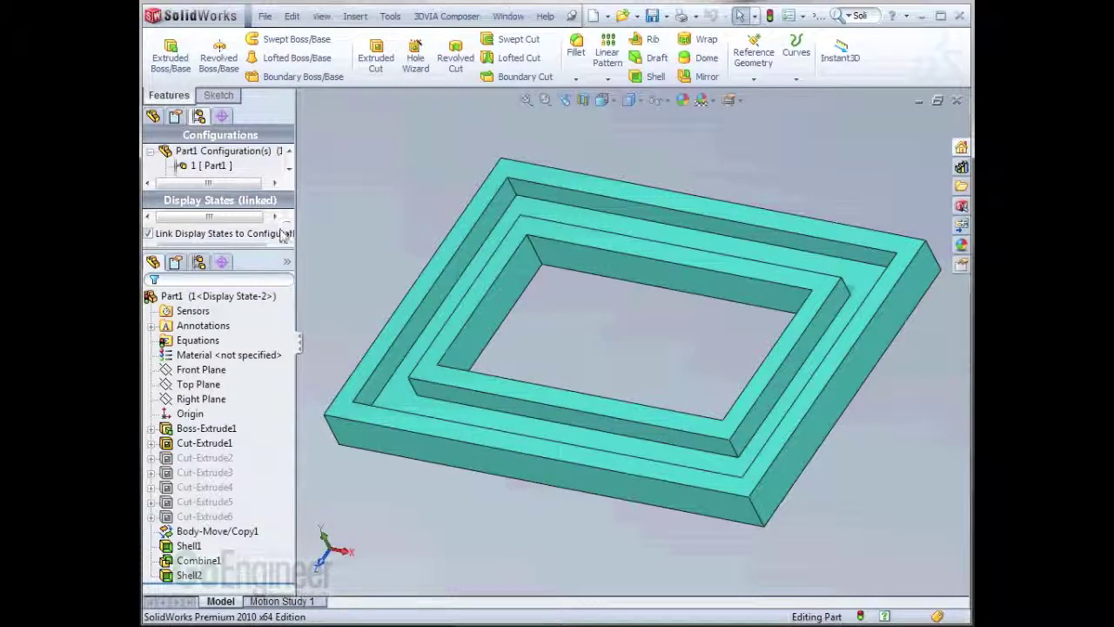
# Activate configurations 2, 3 and 4 one after another to check the shelled plate in each.
pyautogui.click(187, 168)
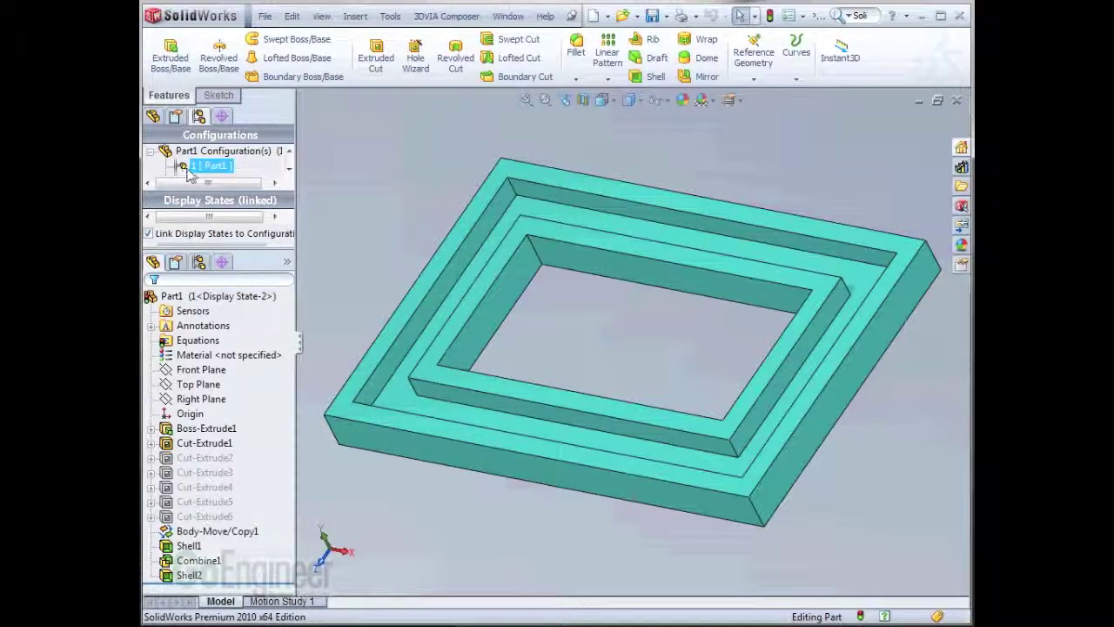
pyautogui.click(289, 170)
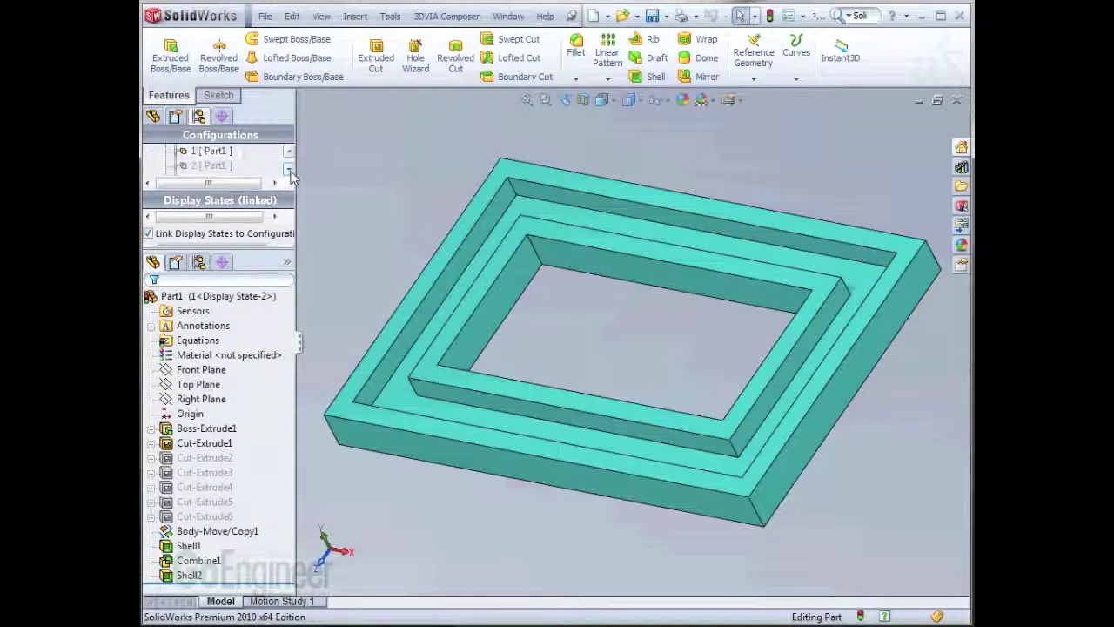
pyautogui.doubleClick(211, 165)
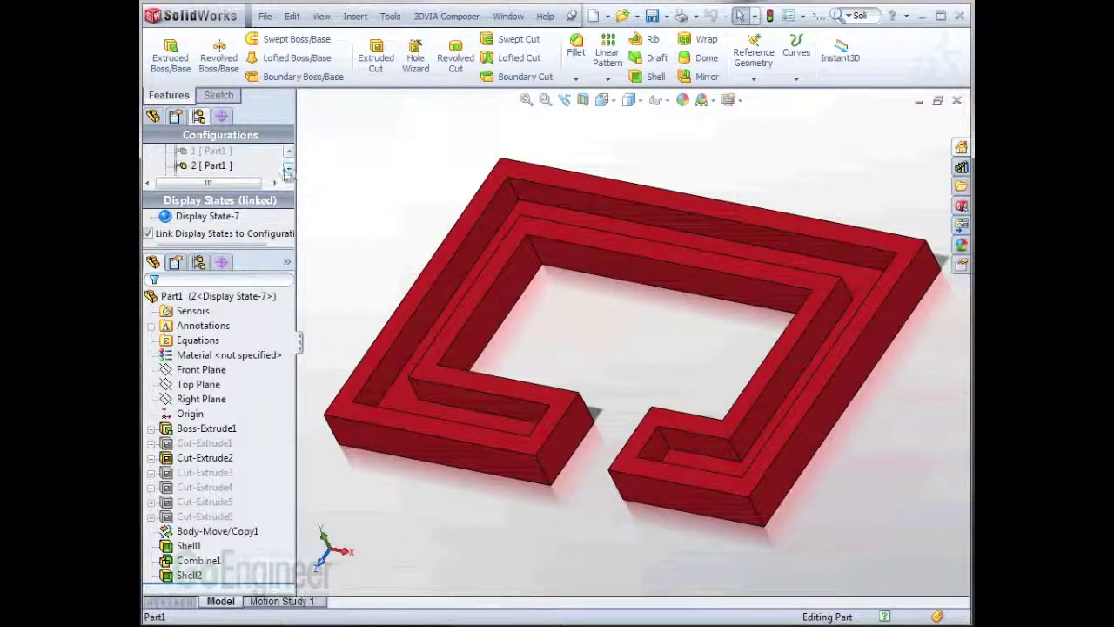
pyautogui.doubleClick(212, 165)
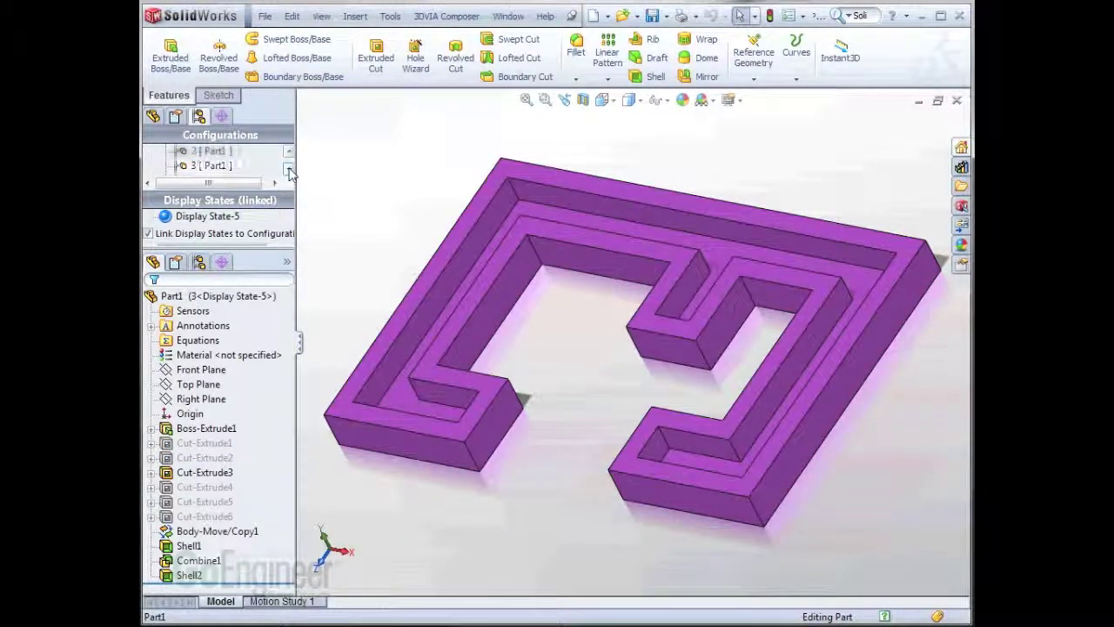
pyautogui.click(289, 171)
pyautogui.doubleClick(211, 165)
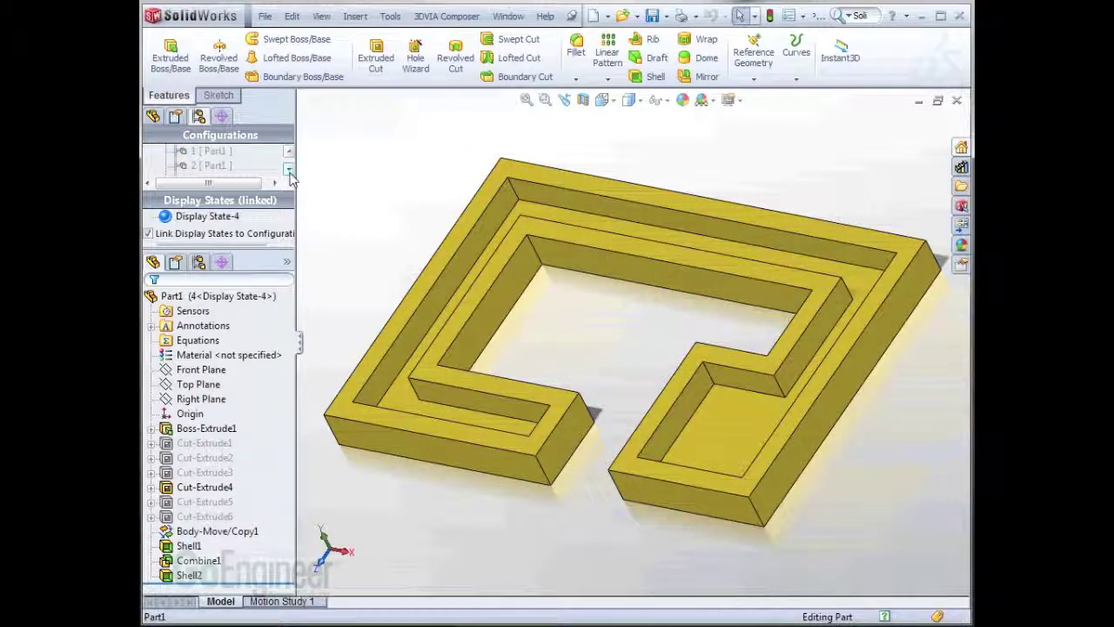
# Activate configurations 5 and 6 one after another to check the shelled plate in each.
pyautogui.click(289, 171)
pyautogui.click(289, 171)
pyautogui.doubleClick(211, 166)
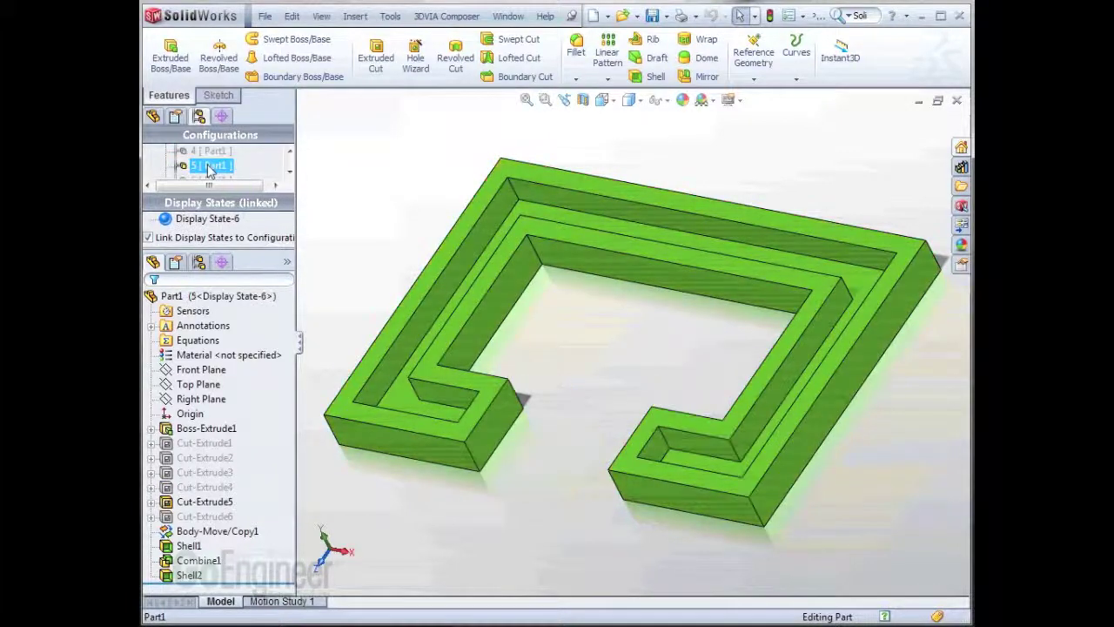
pyautogui.click(289, 171)
pyautogui.doubleClick(196, 169)
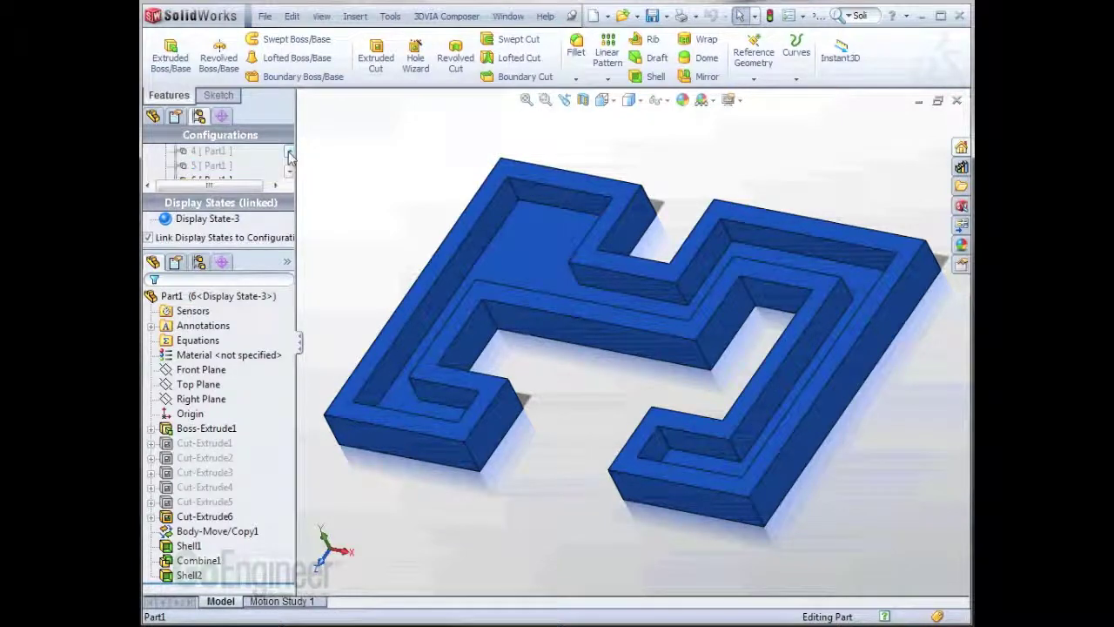
# Activate configuration 1 with a rebuild and close the split configuration pane to show only the feature tree.
pyautogui.click(289, 155)
pyautogui.doubleClick(195, 167)
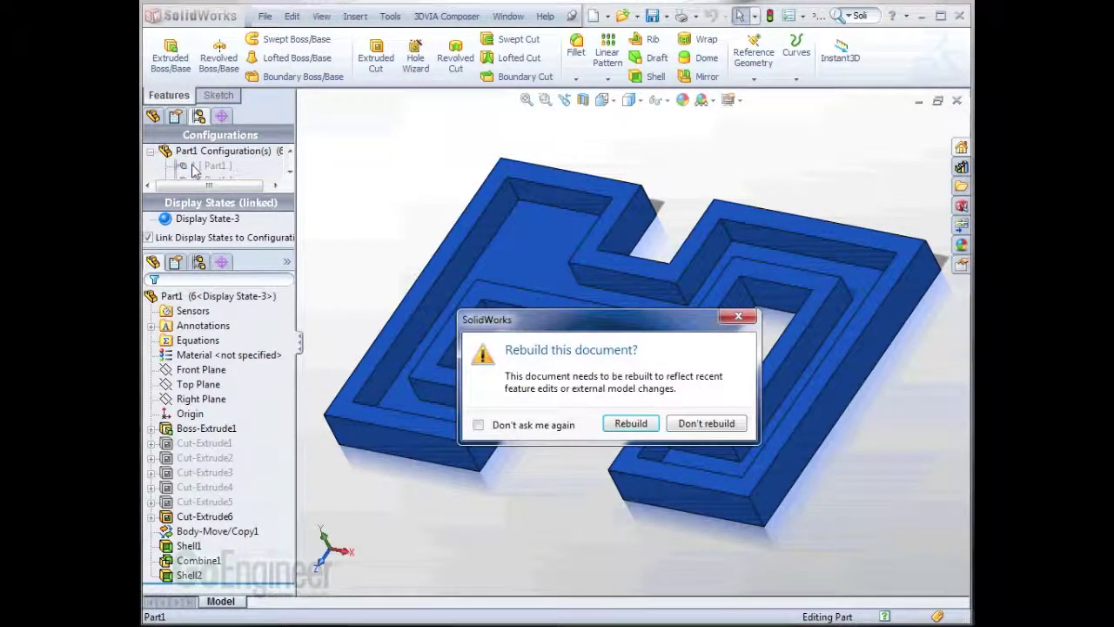
pyautogui.click(630, 423)
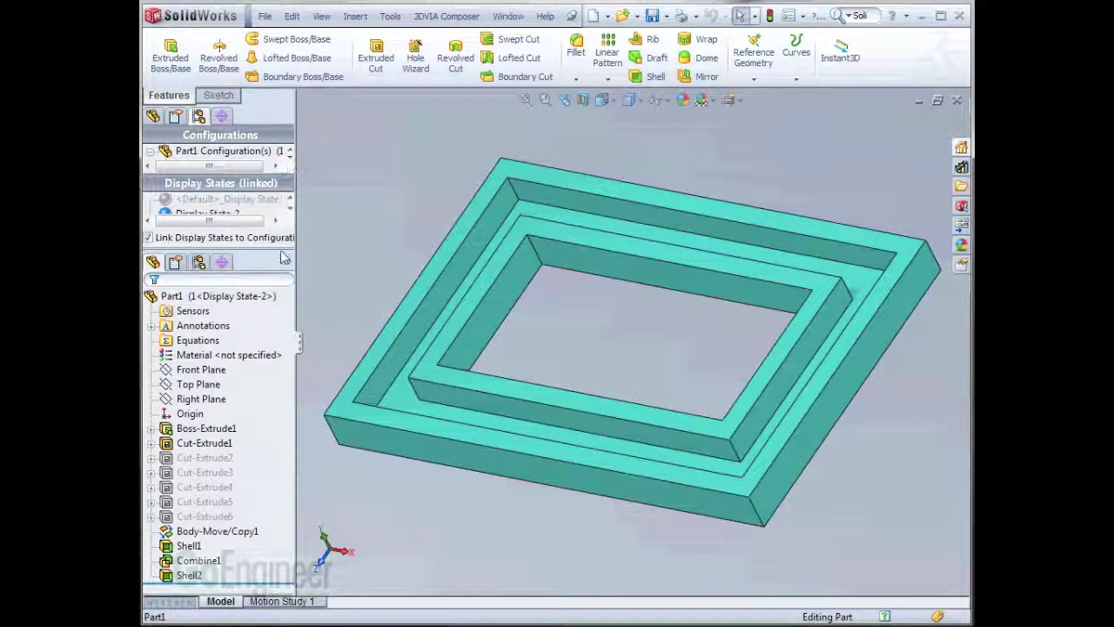
pyautogui.moveTo(282, 257); pyautogui.dragTo(283, 106)
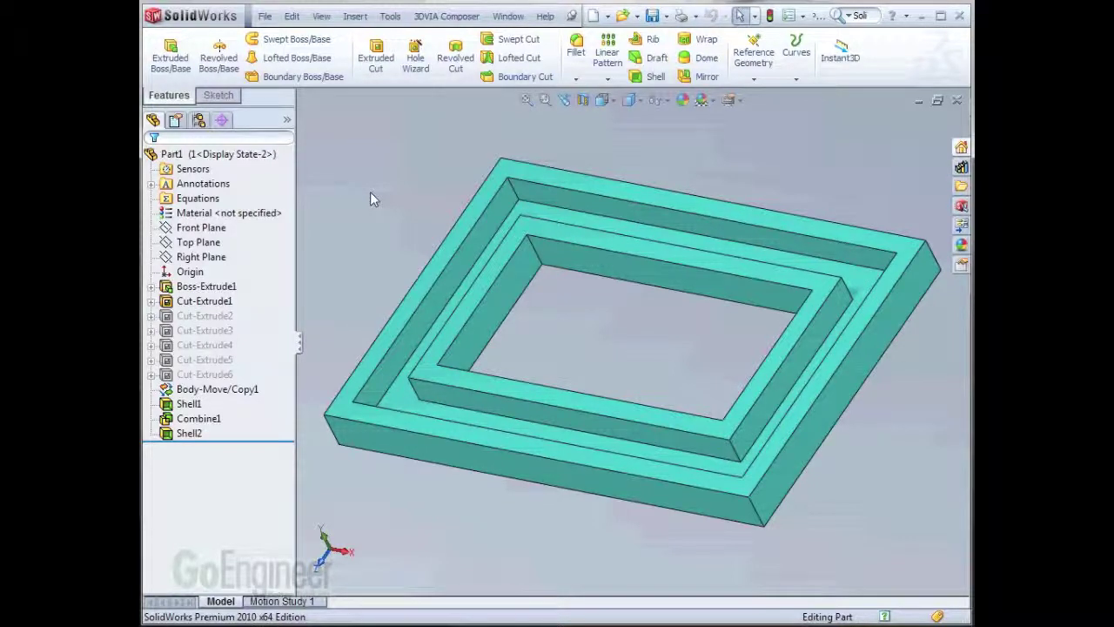
# Draft all faces by 1 degree using the plate's underside face as the neutral plane, with the draft direction reversed.
pyautogui.click(651, 58)
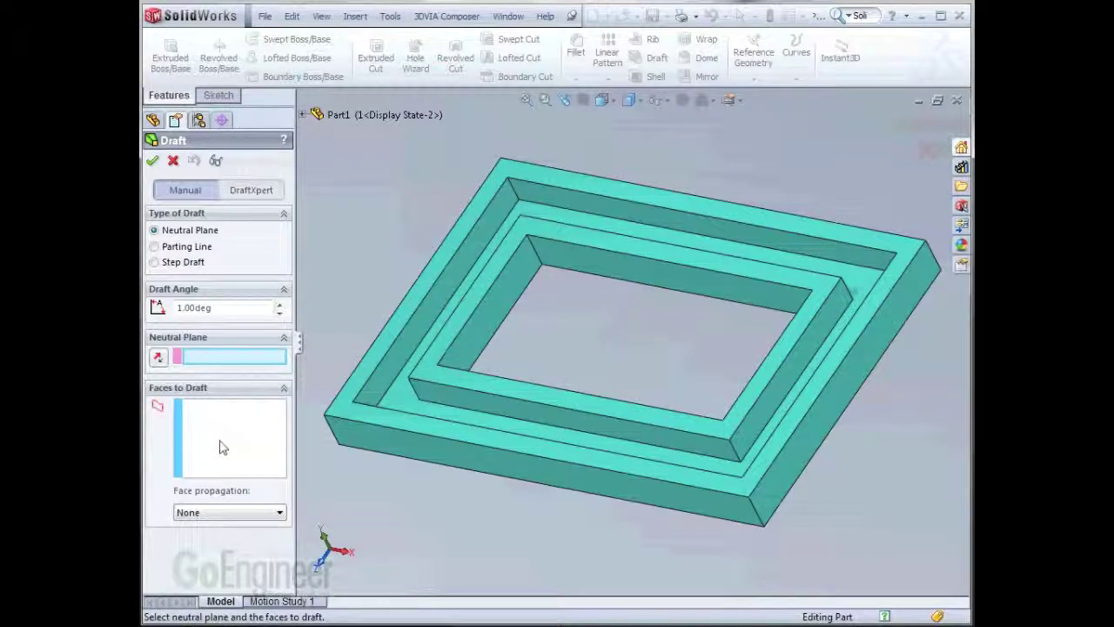
pyautogui.click(275, 515)
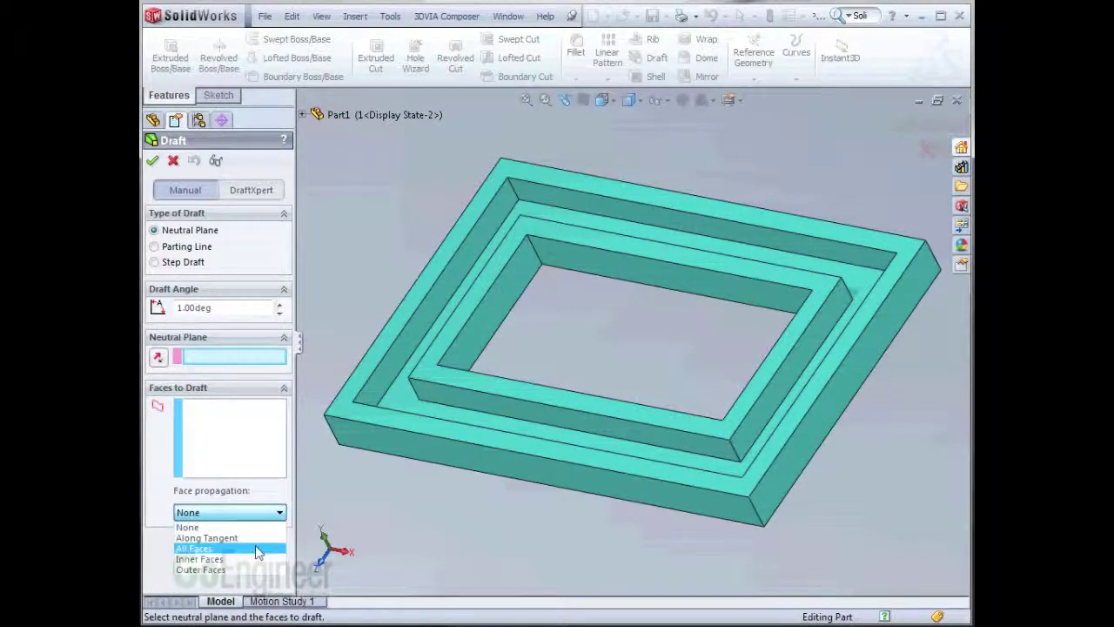
pyautogui.click(256, 548)
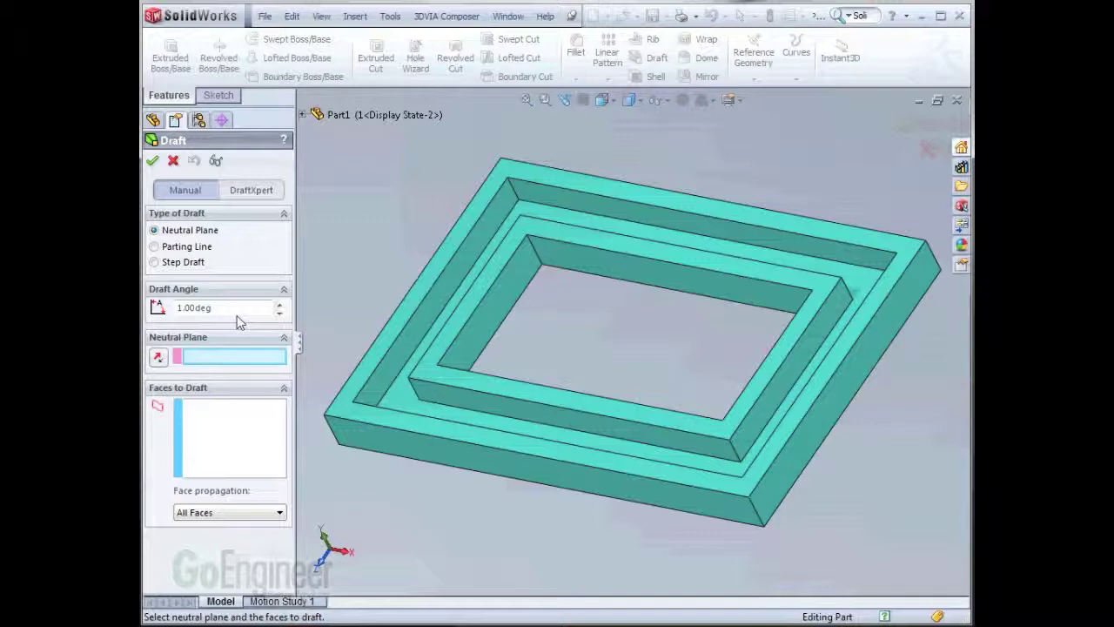
pyautogui.moveTo(340, 488); pyautogui.dragTo(392, 381, button='middle')
pyautogui.click(392, 380)
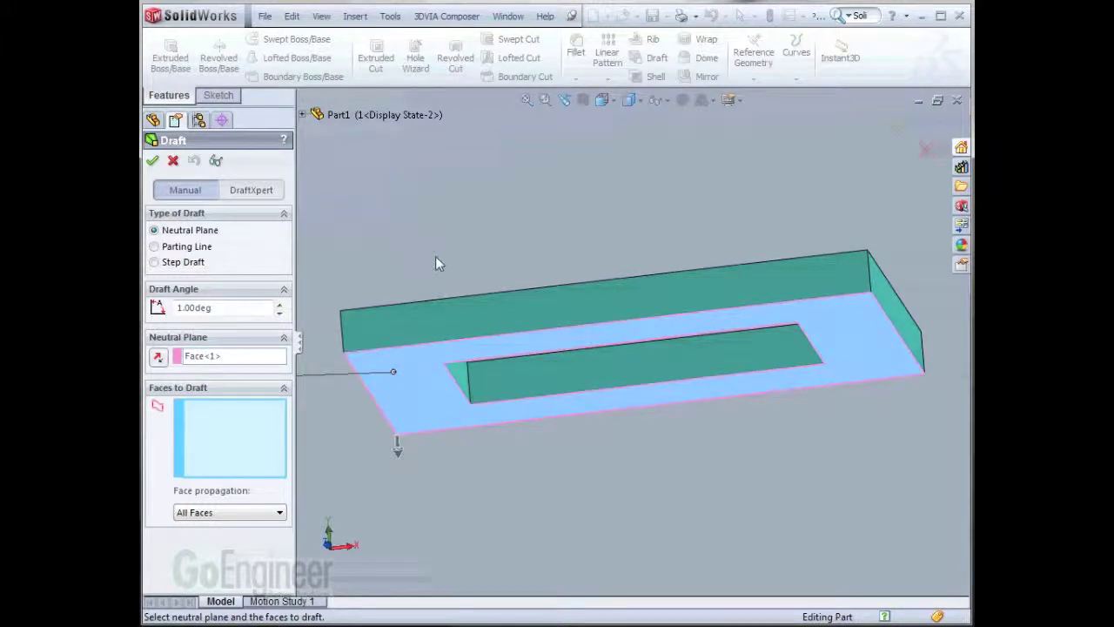
pyautogui.moveTo(435, 256); pyautogui.dragTo(440, 342, button='middle')
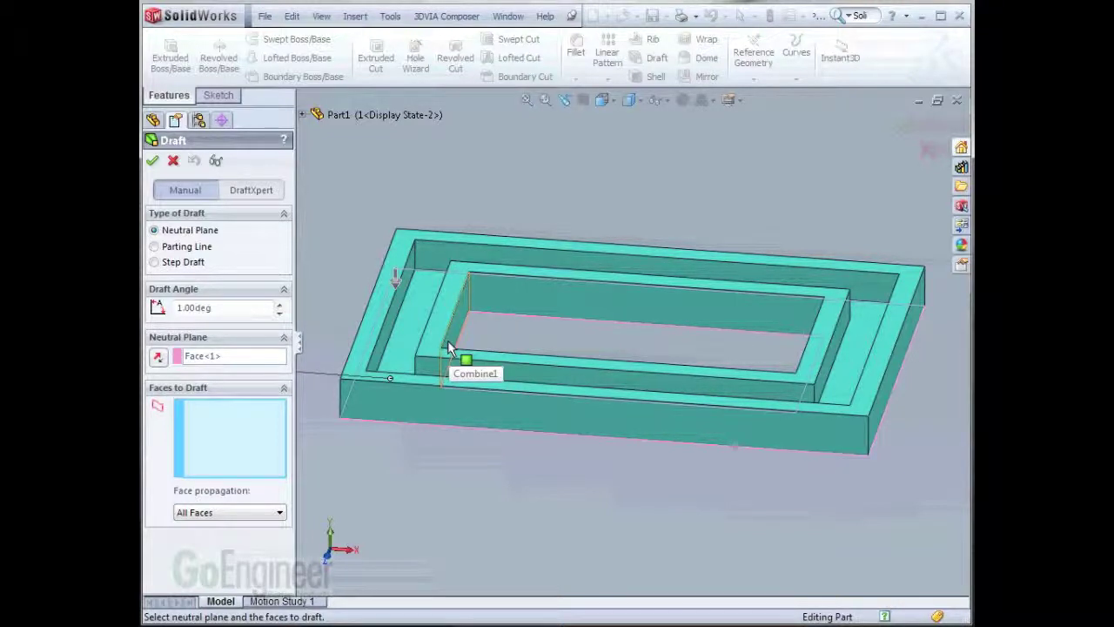
pyautogui.click(160, 358)
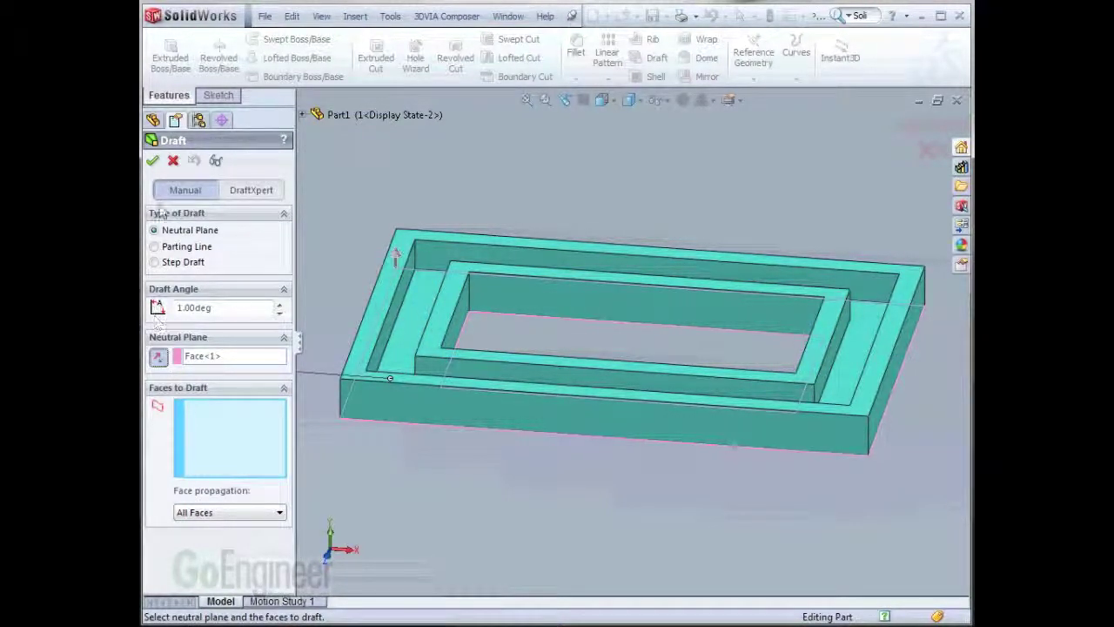
pyautogui.click(153, 160)
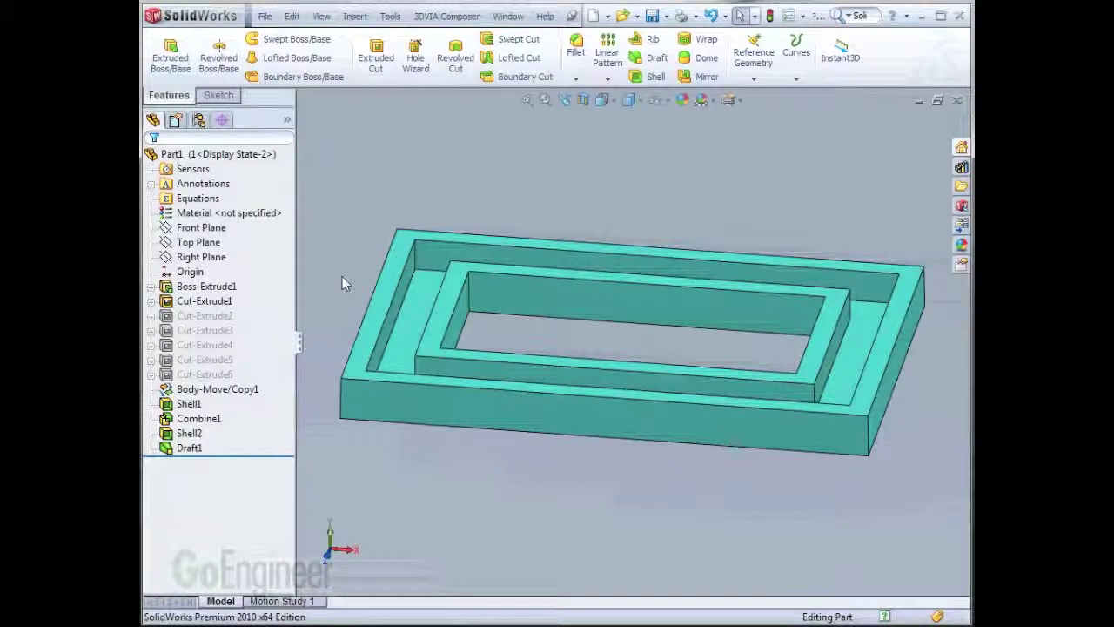
# Examine the plate's outer front wall and the central opening's wall after the draft.
pyautogui.click(444, 422)
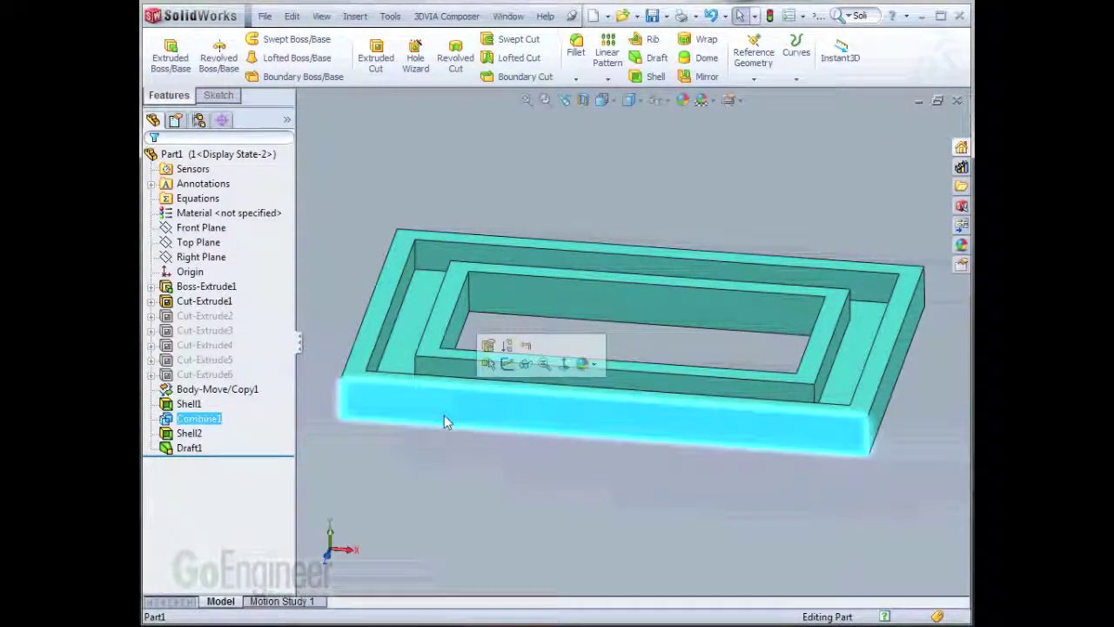
pyautogui.click(495, 306)
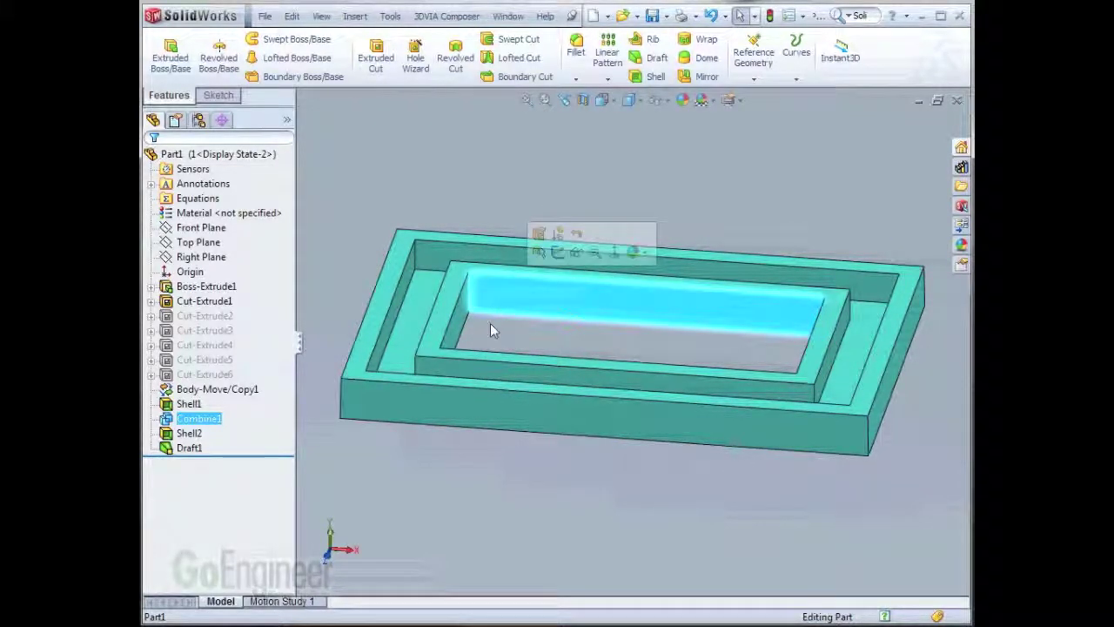
pyautogui.press('Escape')
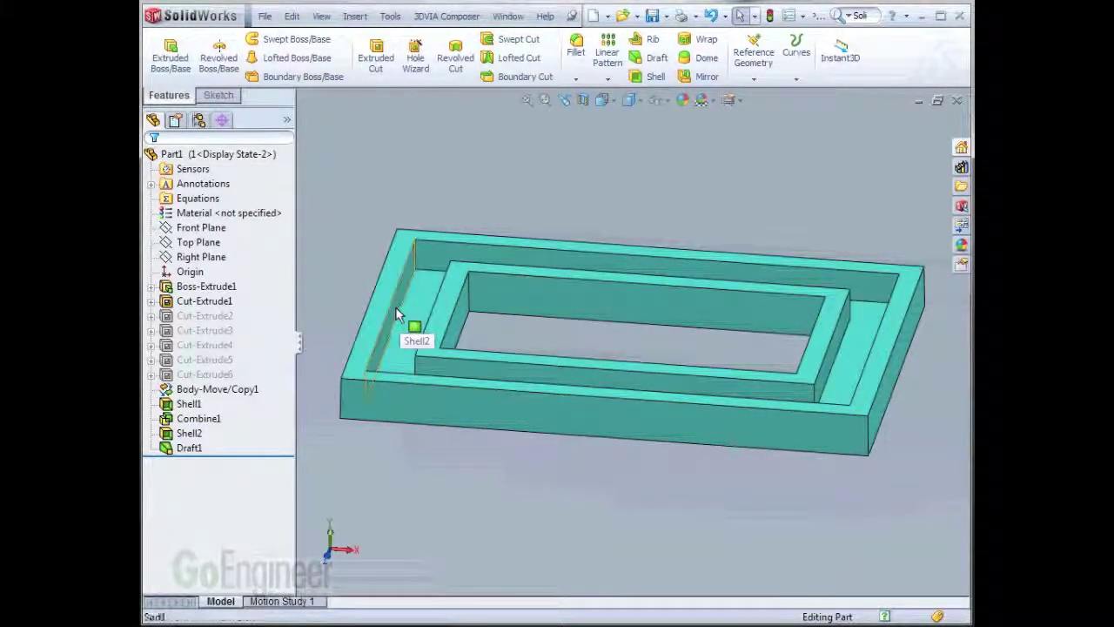
pyautogui.click(400, 318)
pyautogui.click(350, 259)
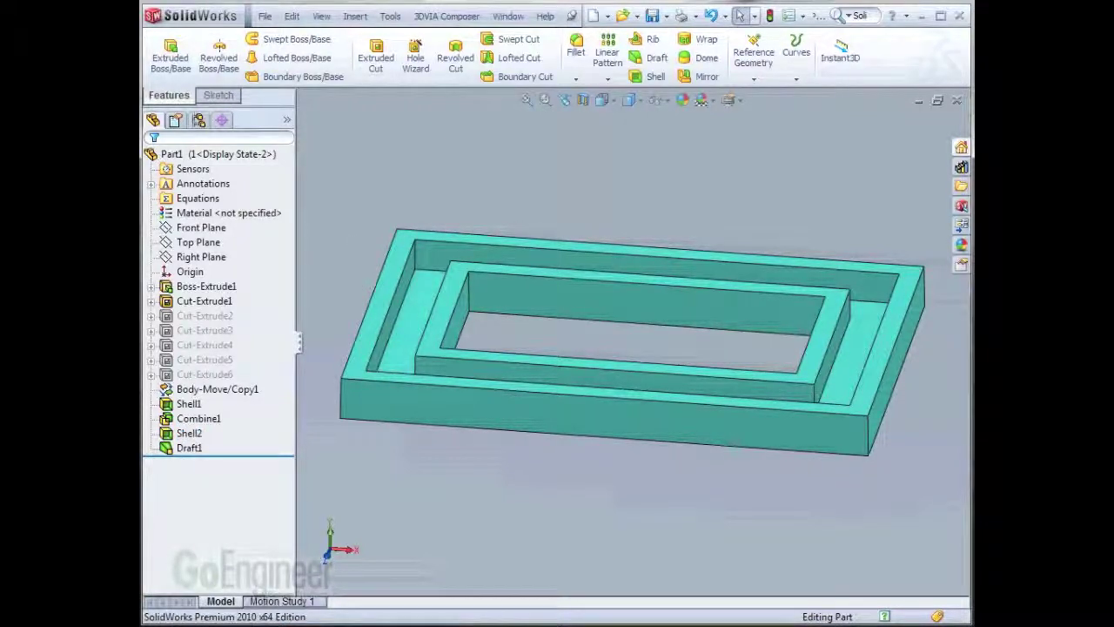
# Draft all faces around the pocket floor by 1 degree, using the floor as the neutral plane.
pyautogui.click(645, 62)
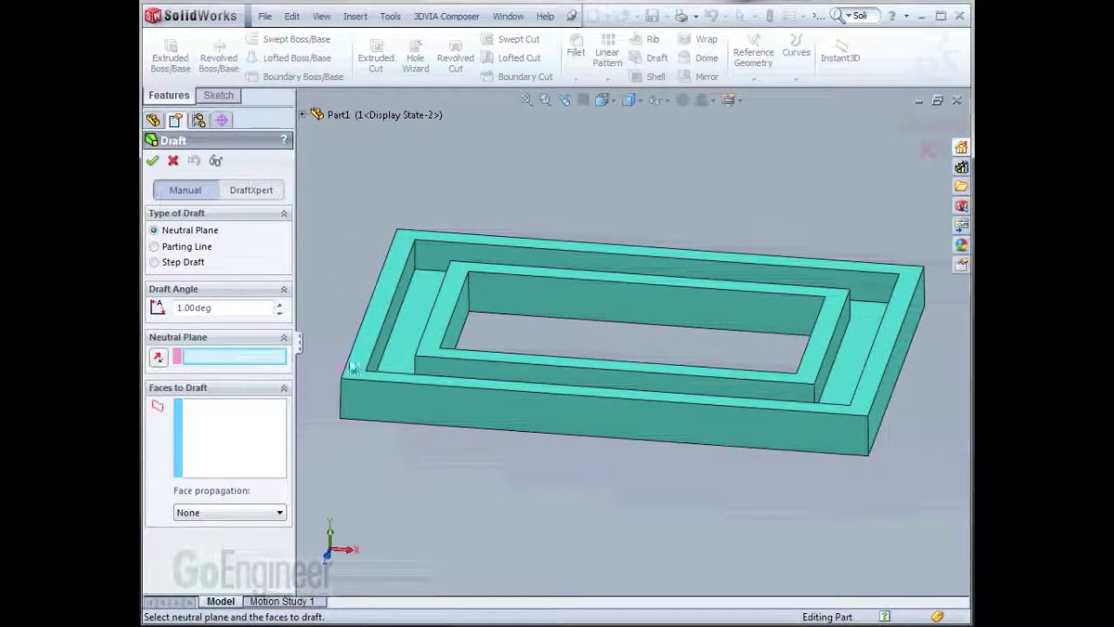
pyautogui.click(399, 344)
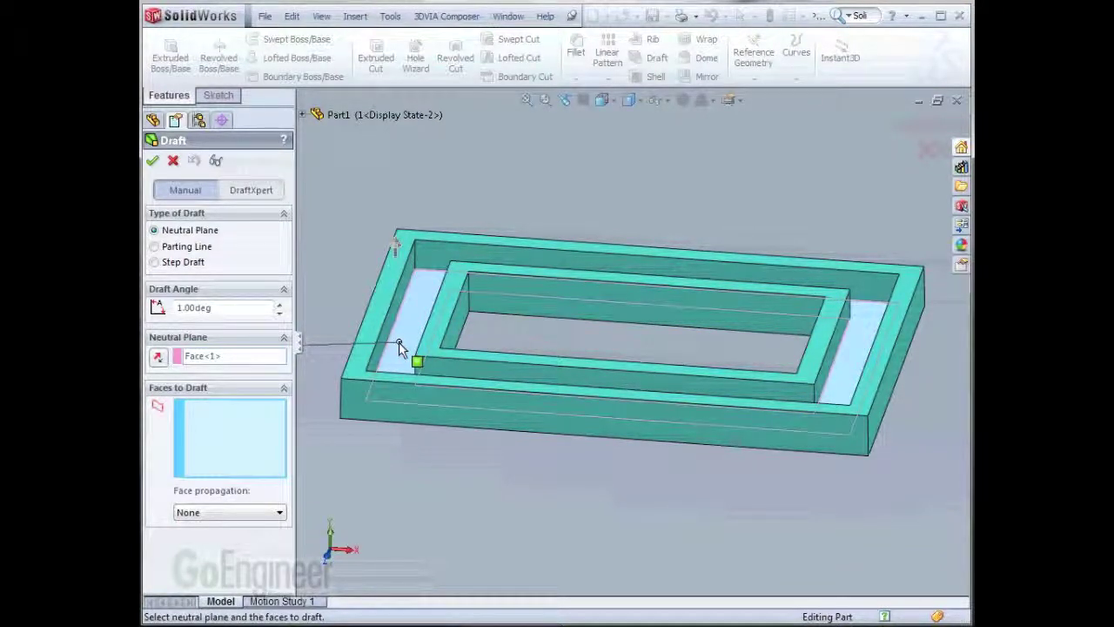
pyautogui.click(279, 512)
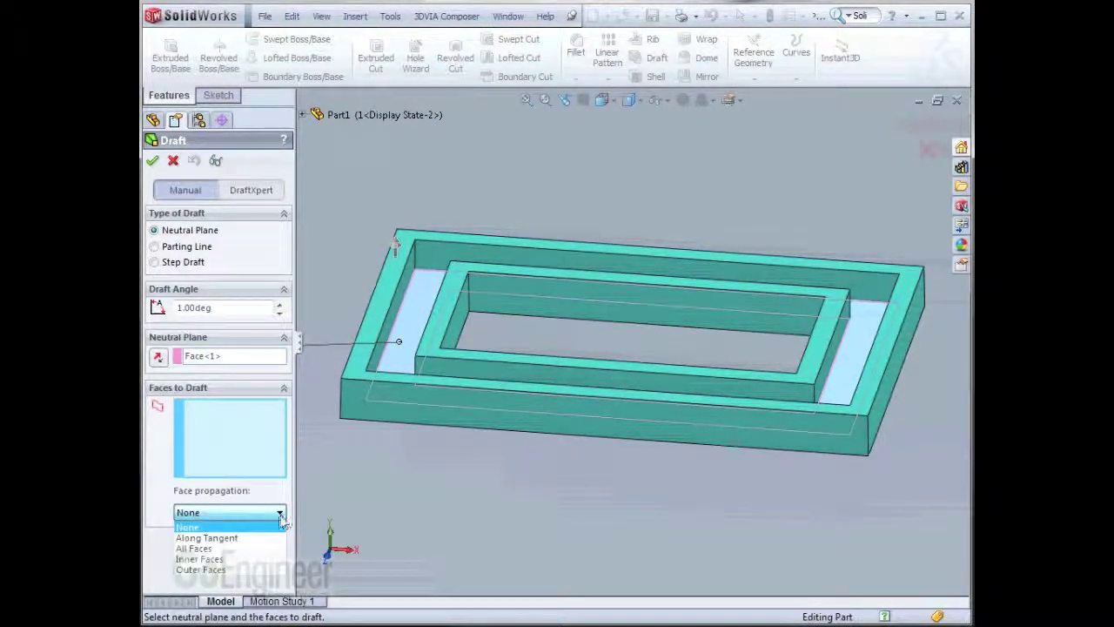
pyautogui.click(256, 549)
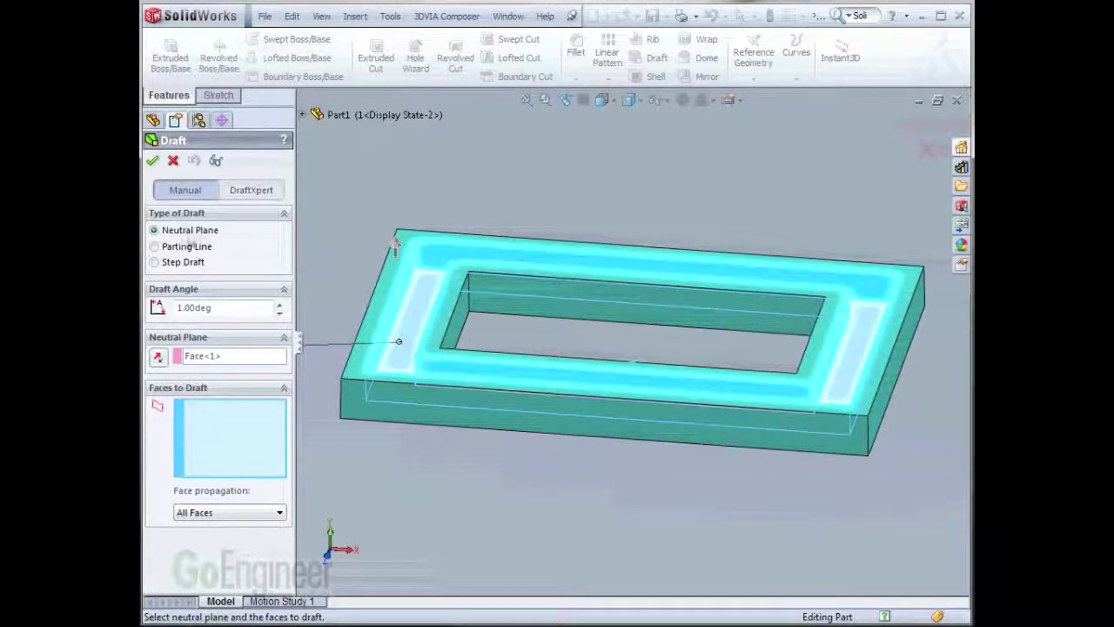
pyautogui.click(153, 160)
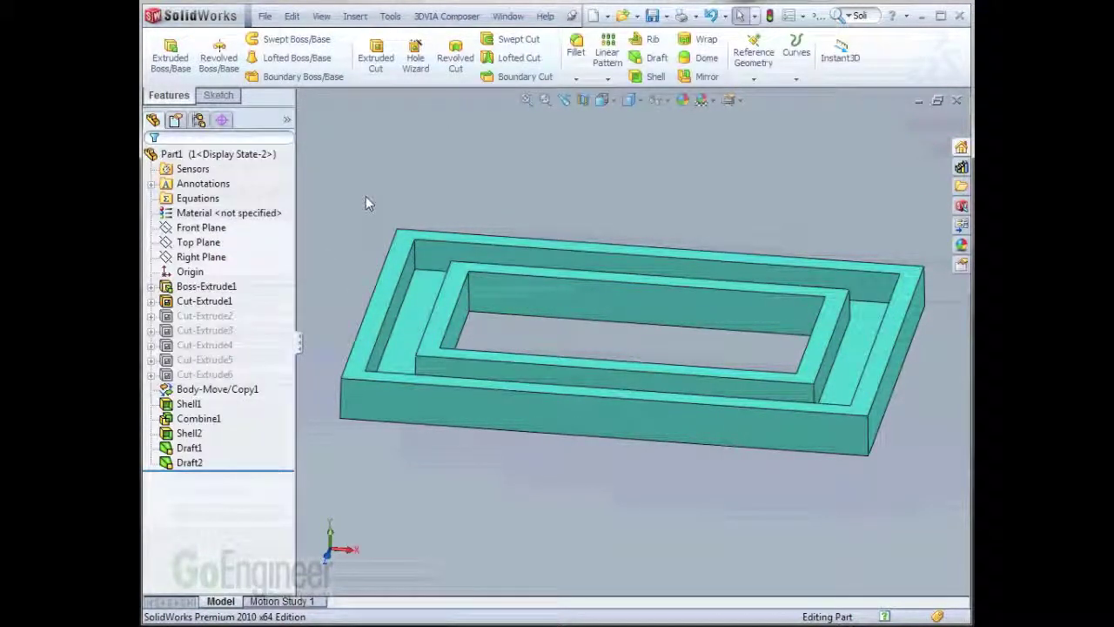
# Examine the pocket's side wall and floor after the second draft.
pyautogui.moveTo(365, 199); pyautogui.dragTo(362, 219, button='middle')
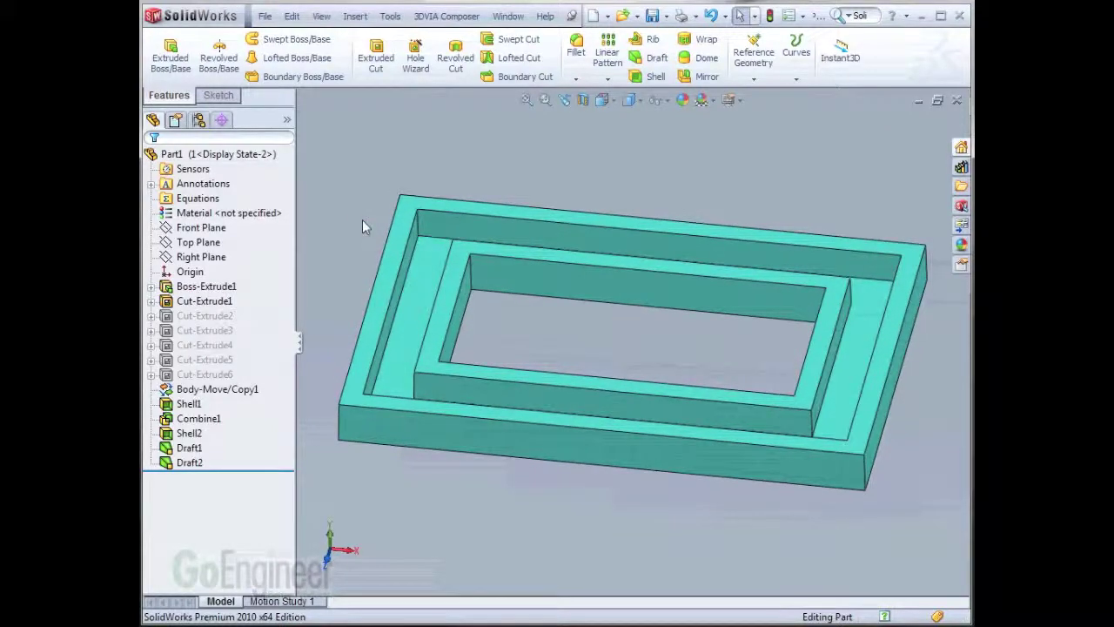
pyautogui.click(409, 296)
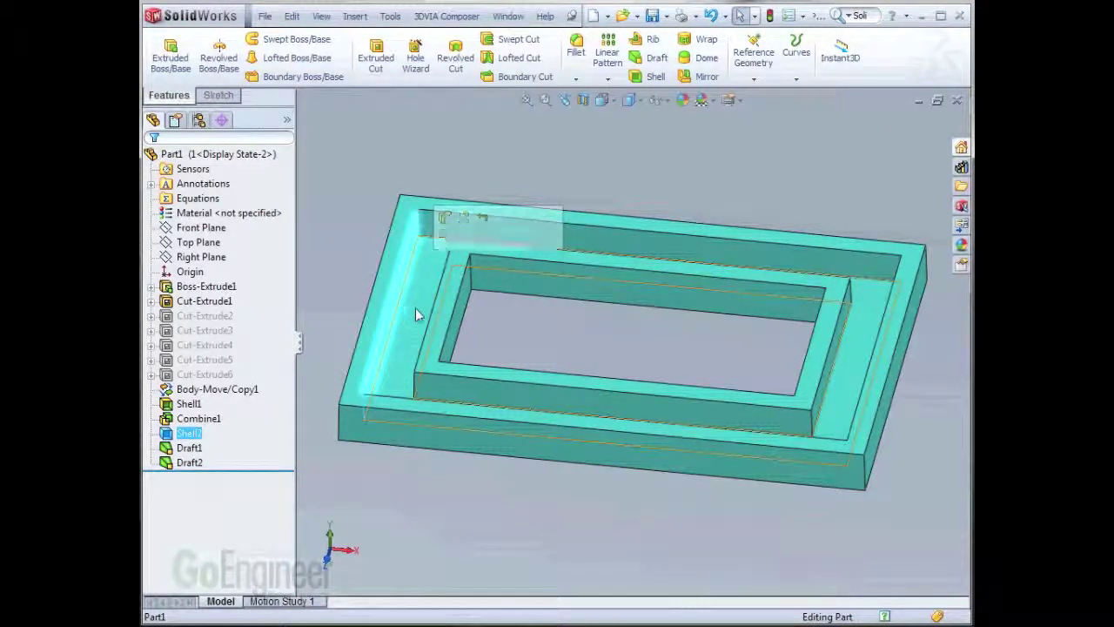
pyautogui.click(415, 309)
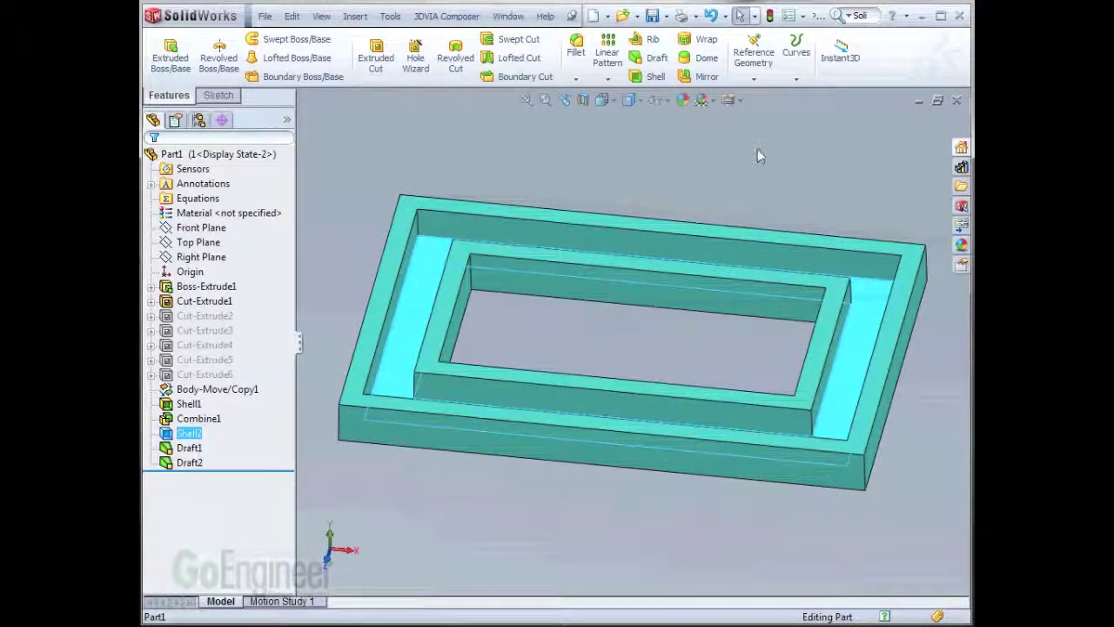
# Begin a Mirror feature, clear the preselected pocket floor and use the plate's underside face as the mirror plane.
pyautogui.click(707, 77)
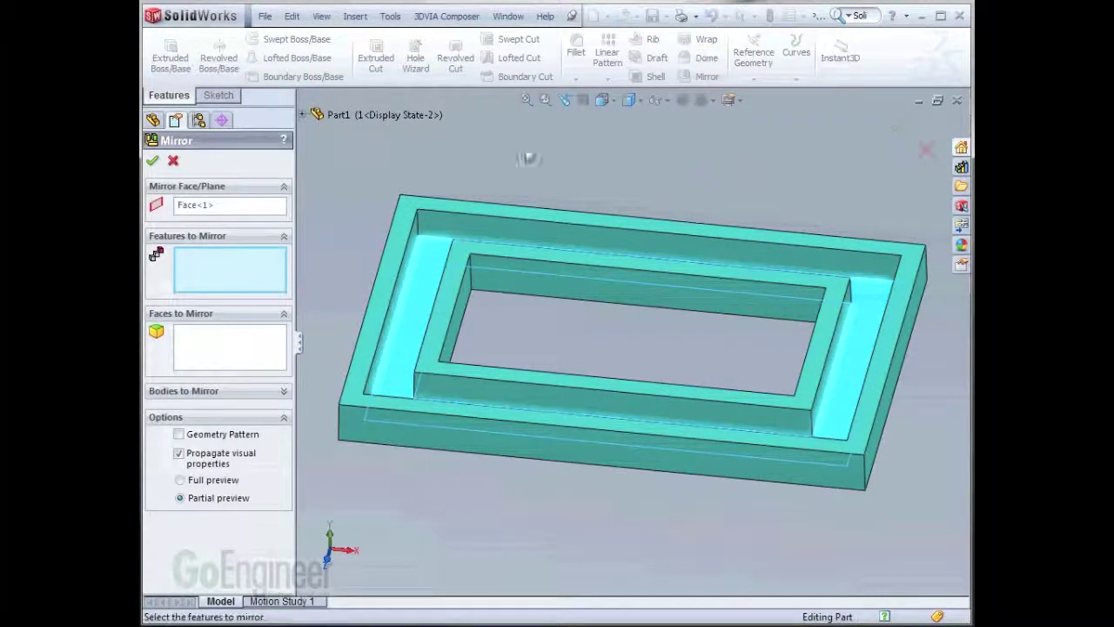
pyautogui.click(234, 200)
pyautogui.rightClick(234, 200)
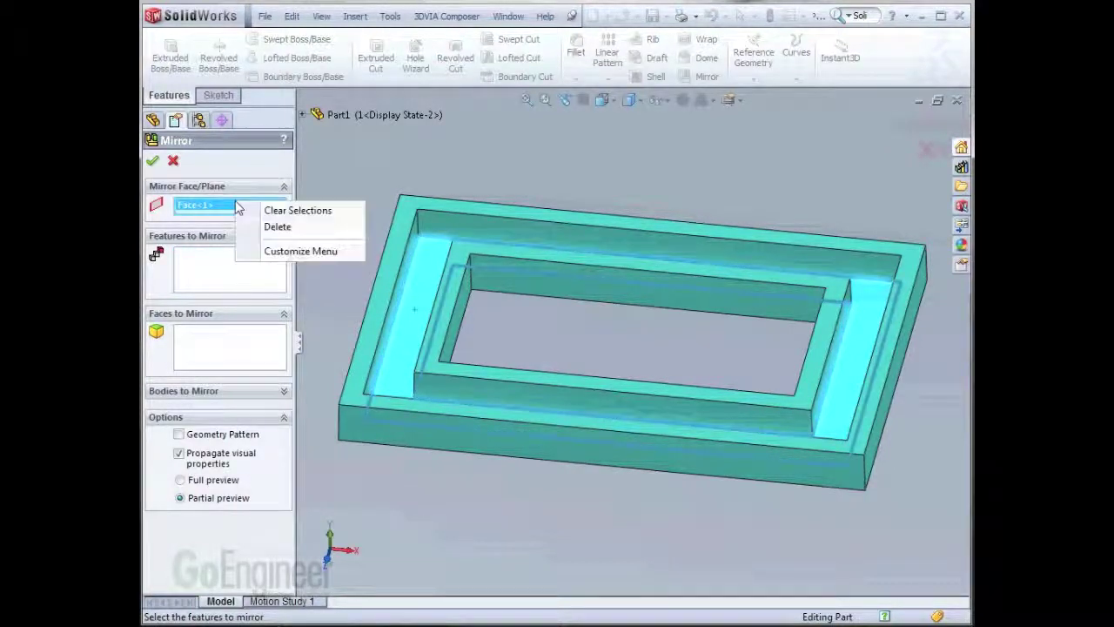
pyautogui.click(270, 211)
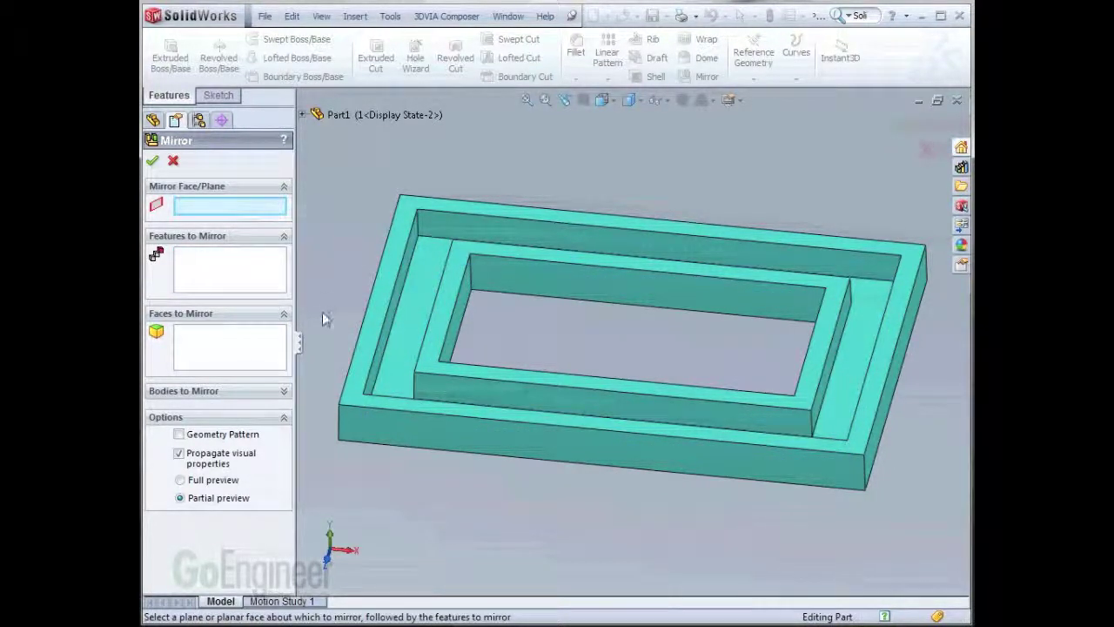
pyautogui.moveTo(322, 319); pyautogui.dragTo(366, 314, button='middle')
pyautogui.click(393, 334)
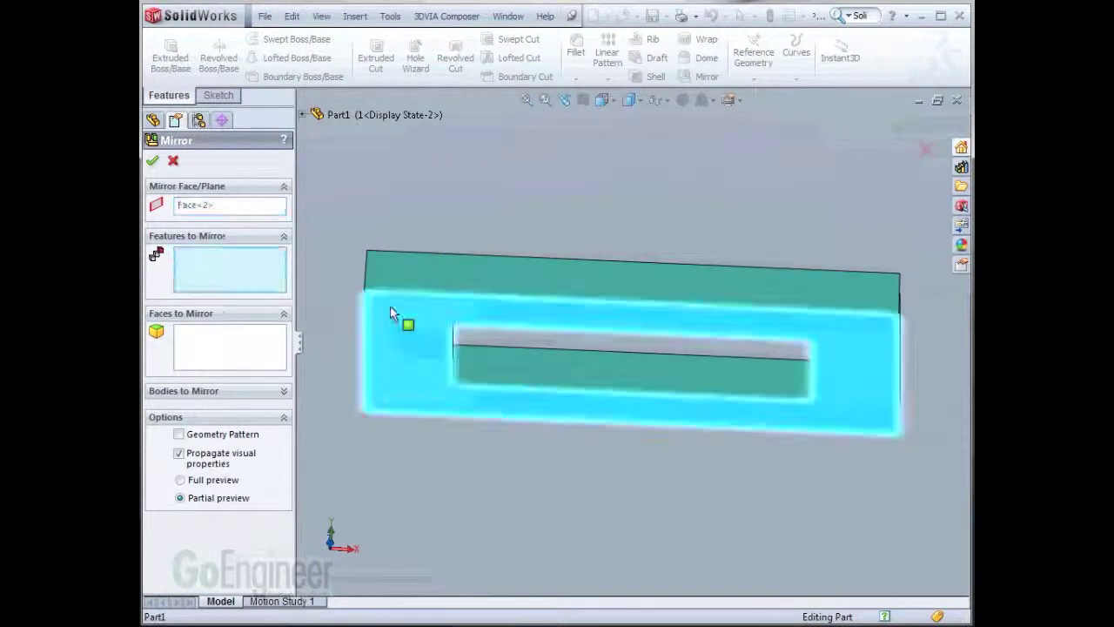
pyautogui.moveTo(354, 177); pyautogui.dragTo(317, 371, button='middle')
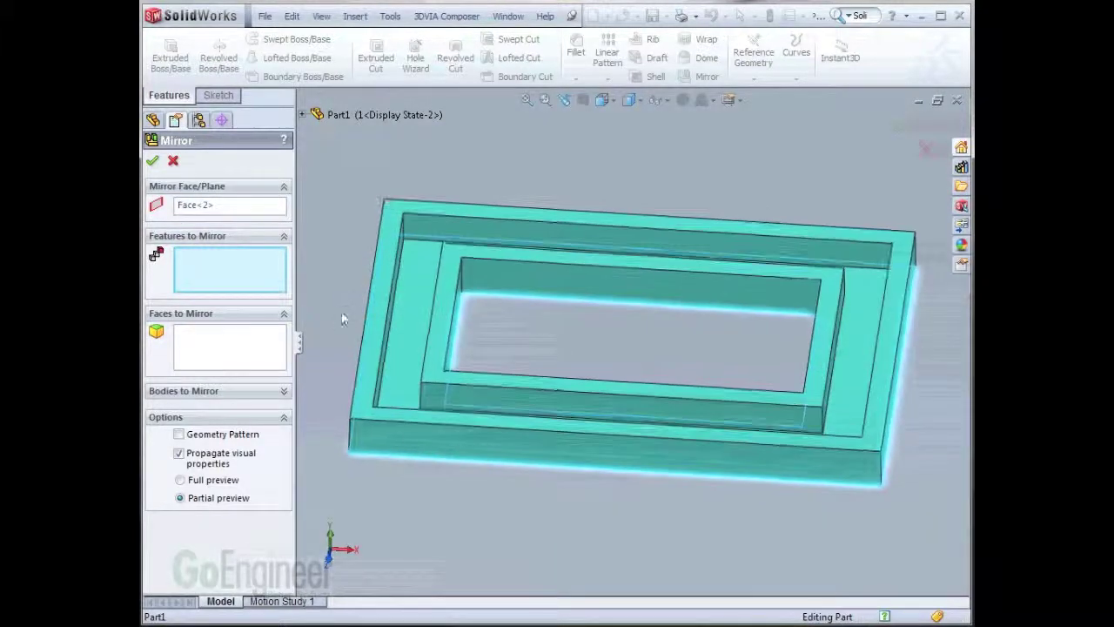
# Mirror the whole solid body about the underside face with the solids merged.
pyautogui.click(283, 391)
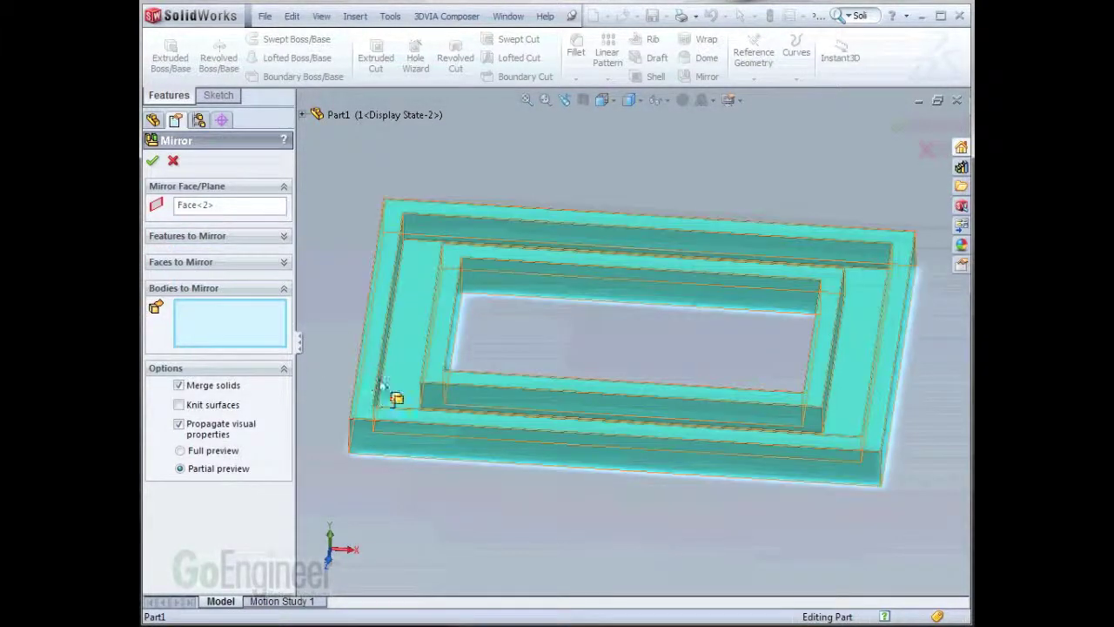
pyautogui.click(416, 388)
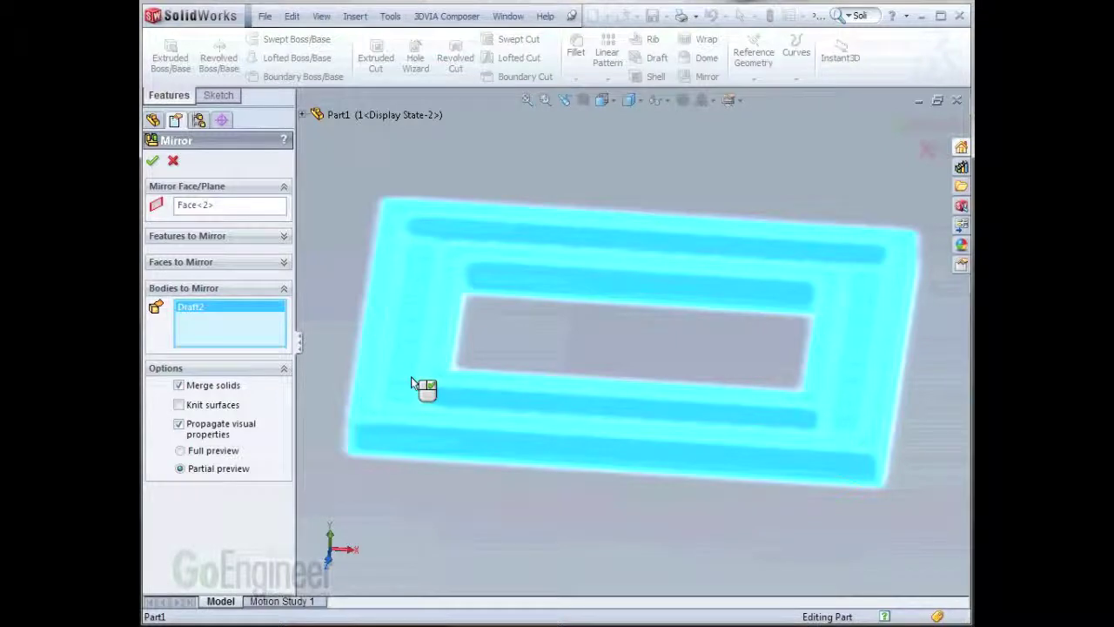
pyautogui.press('Return')
pyautogui.hotkey('ctrl', '7')
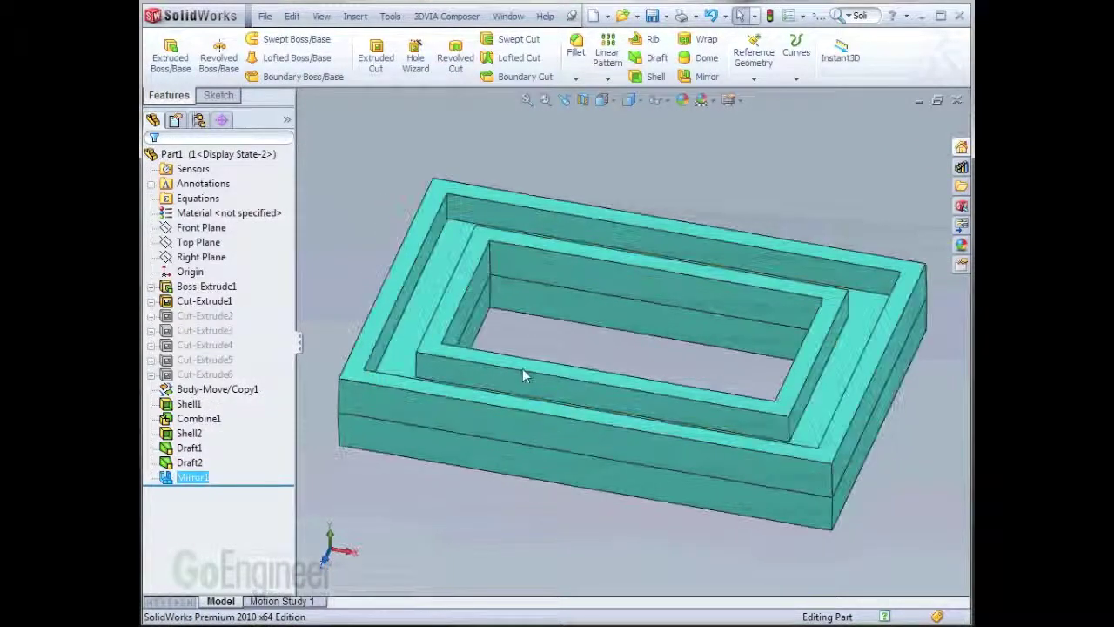
# Show the base extrusion's sketch dimensions in the Top view and move the 3 in width dimension clear of the others.
pyautogui.press('space')
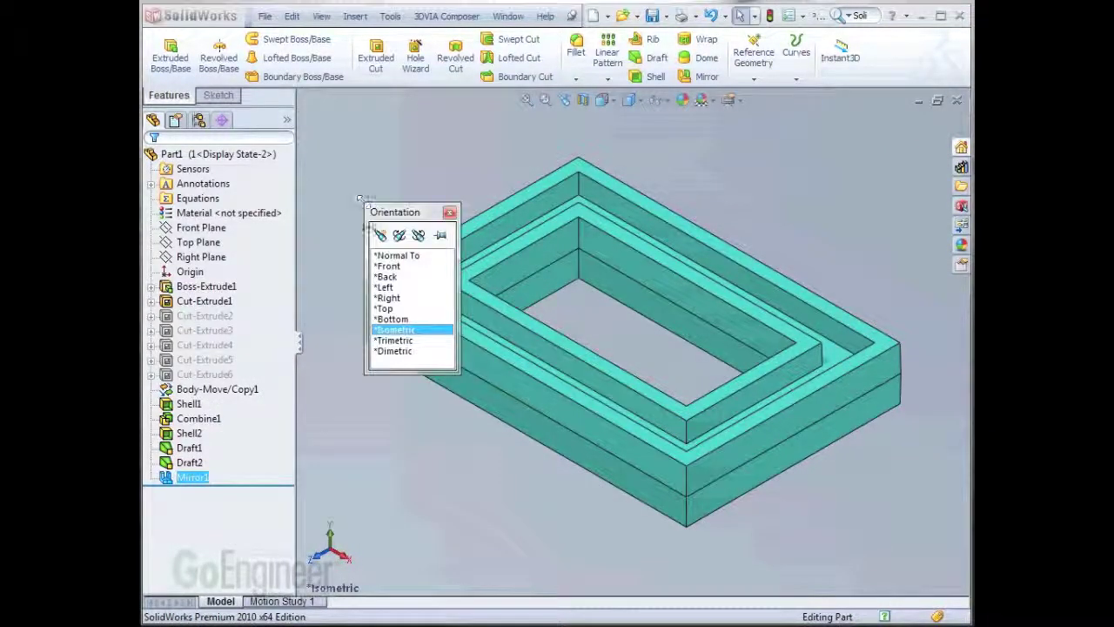
pyautogui.click(383, 308)
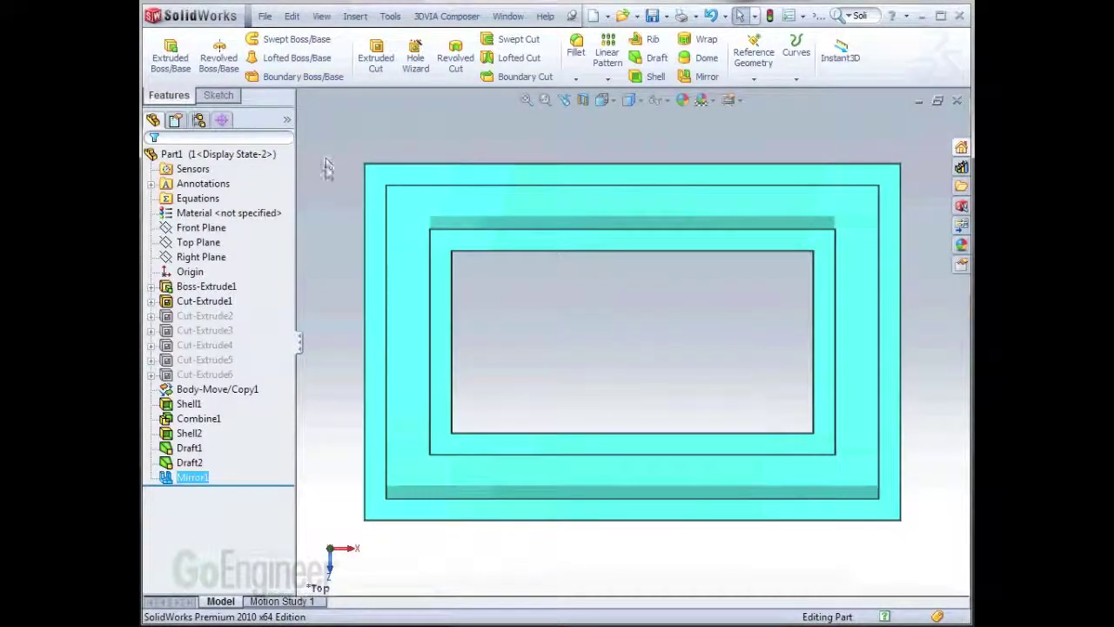
pyautogui.keyDown('ctrl'); pyautogui.click(203, 317); pyautogui.keyUp('ctrl')
pyautogui.click(152, 287)
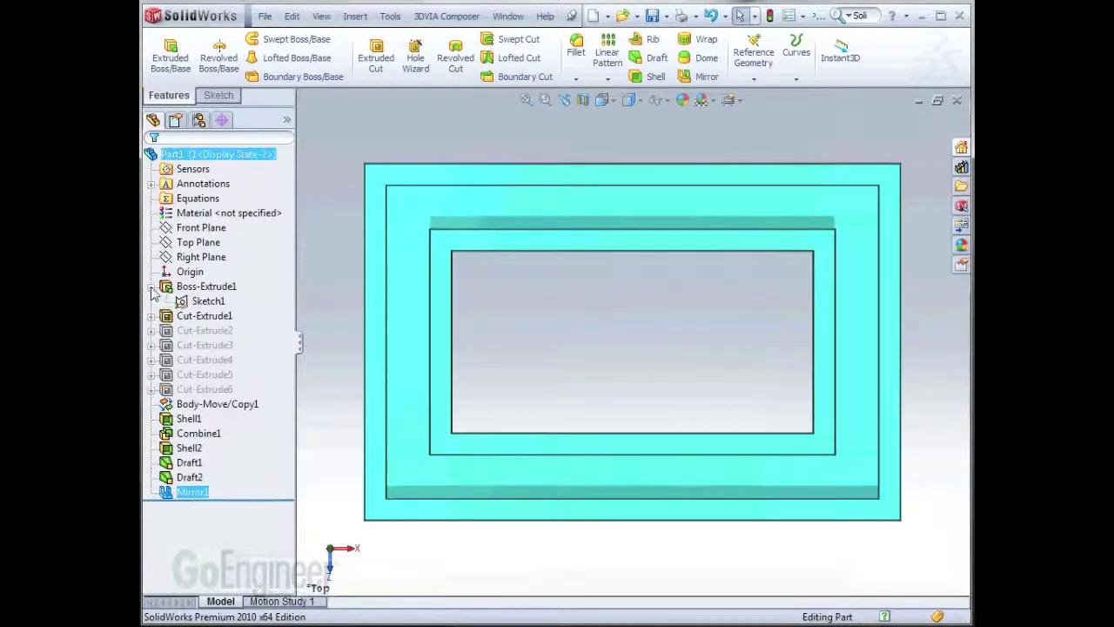
pyautogui.click(187, 302)
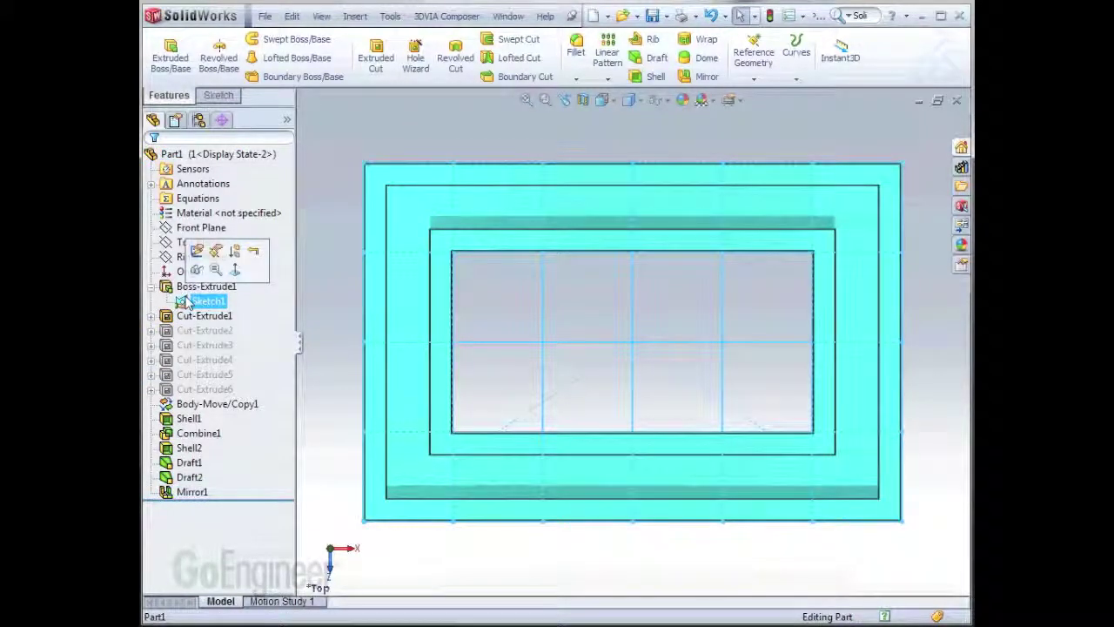
pyautogui.doubleClick(185, 301)
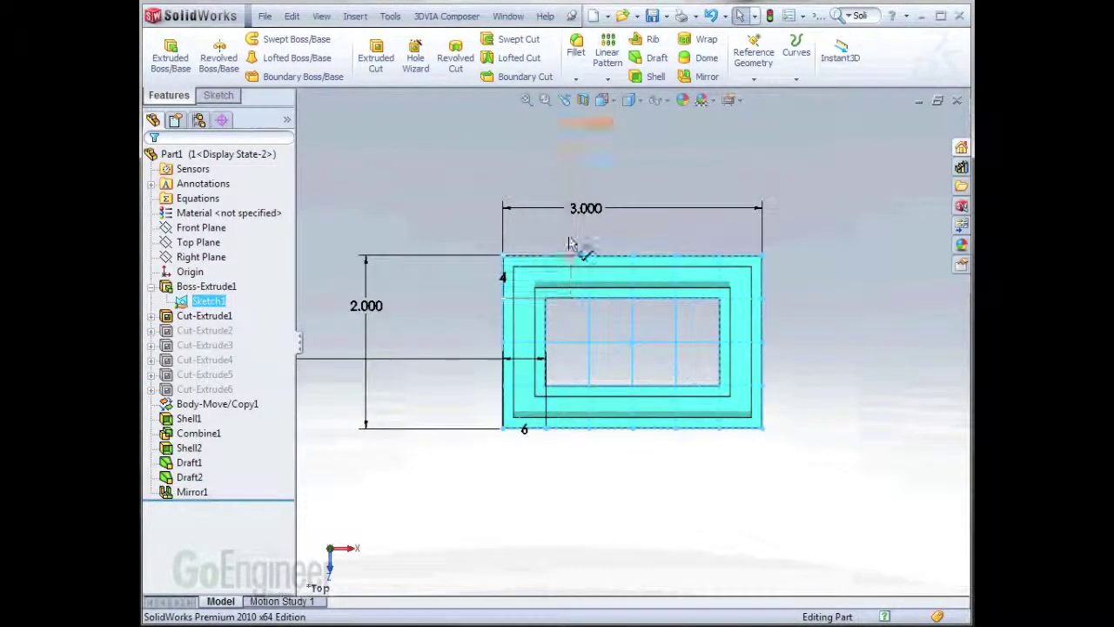
pyautogui.moveTo(597, 228); pyautogui.dragTo(625, 220)
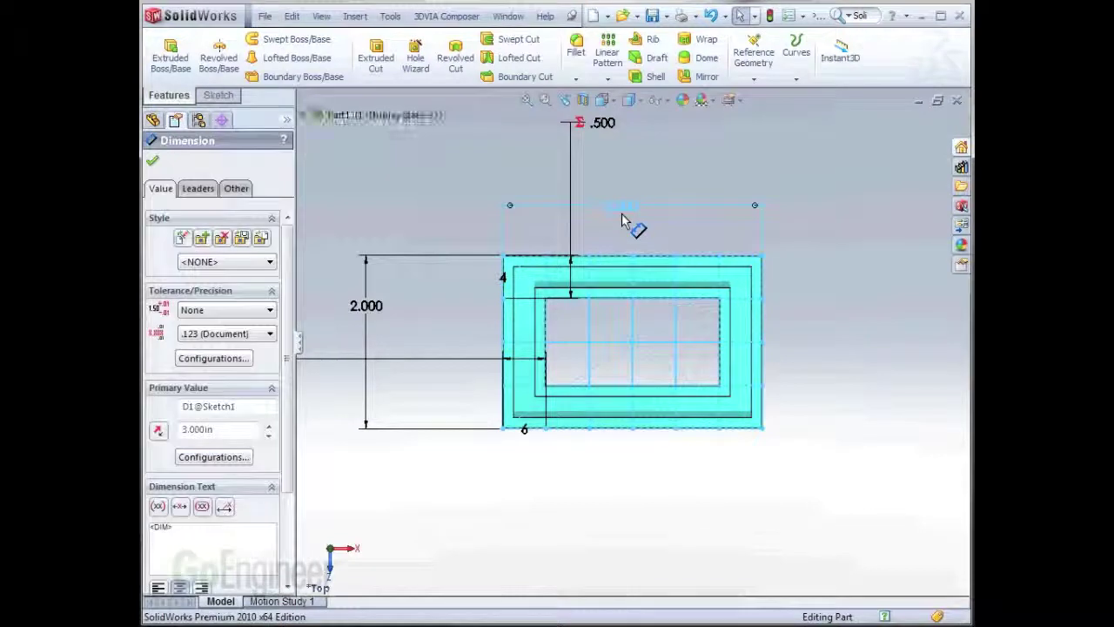
# Try to add an equation driving the plate's 2 in dimension: "D2@Sketch1" = "D1@Sketch1" * (2 / 3).
pyautogui.rightClick(373, 319)
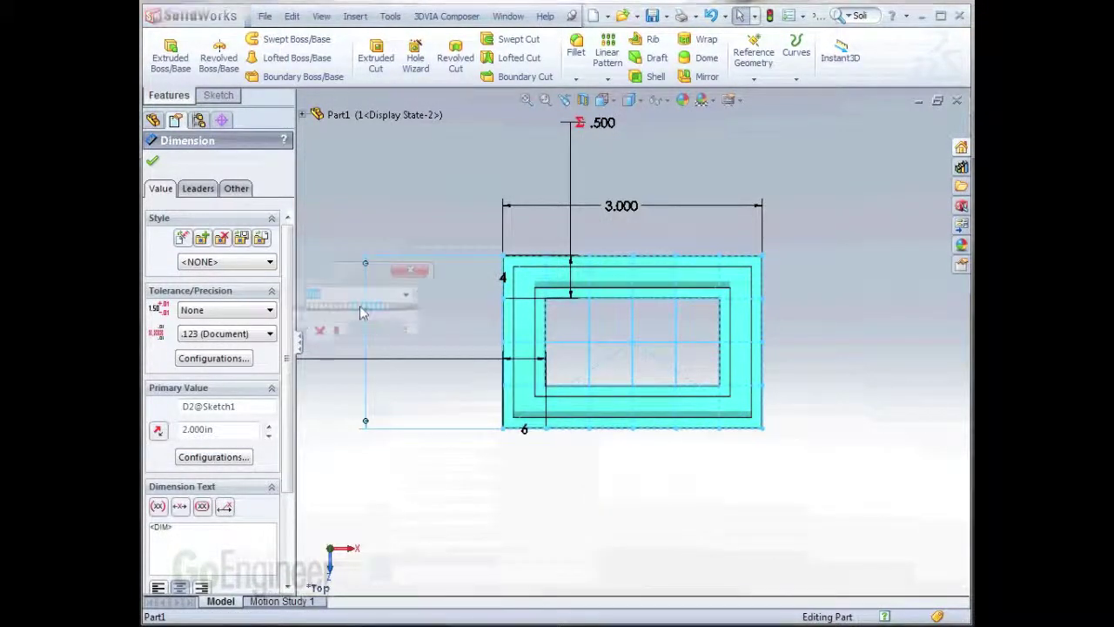
pyautogui.click(407, 295)
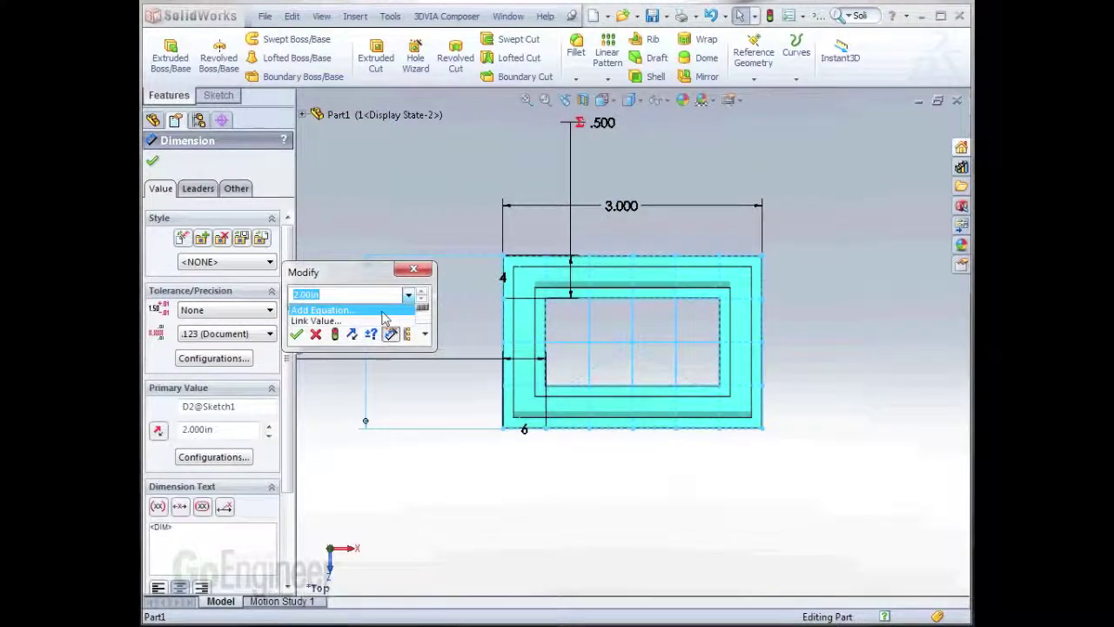
pyautogui.click(381, 312)
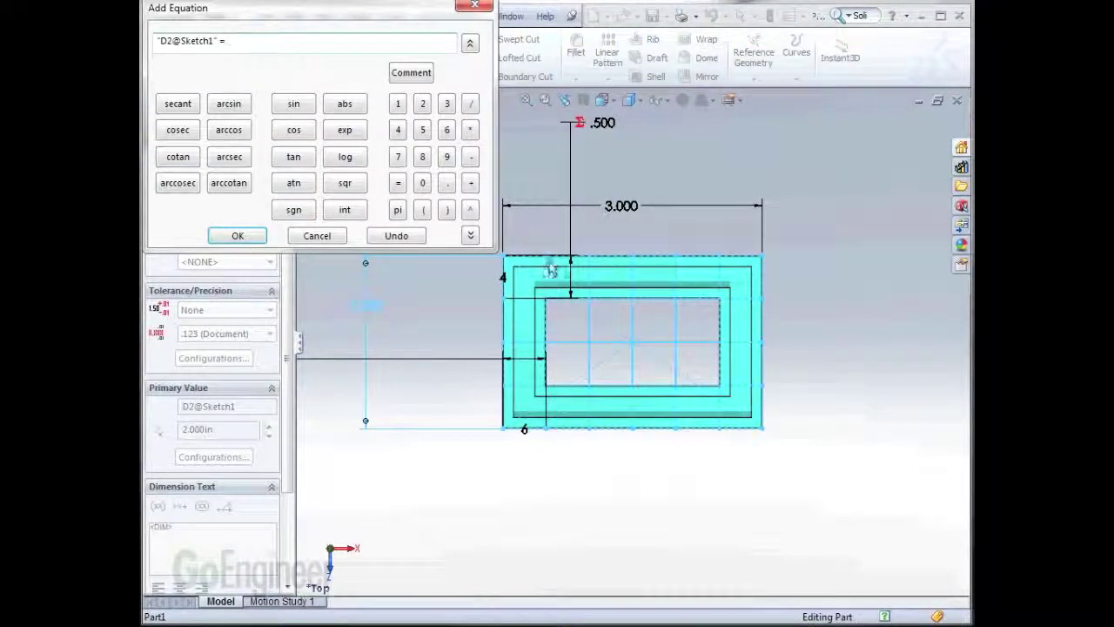
pyautogui.click(624, 217)
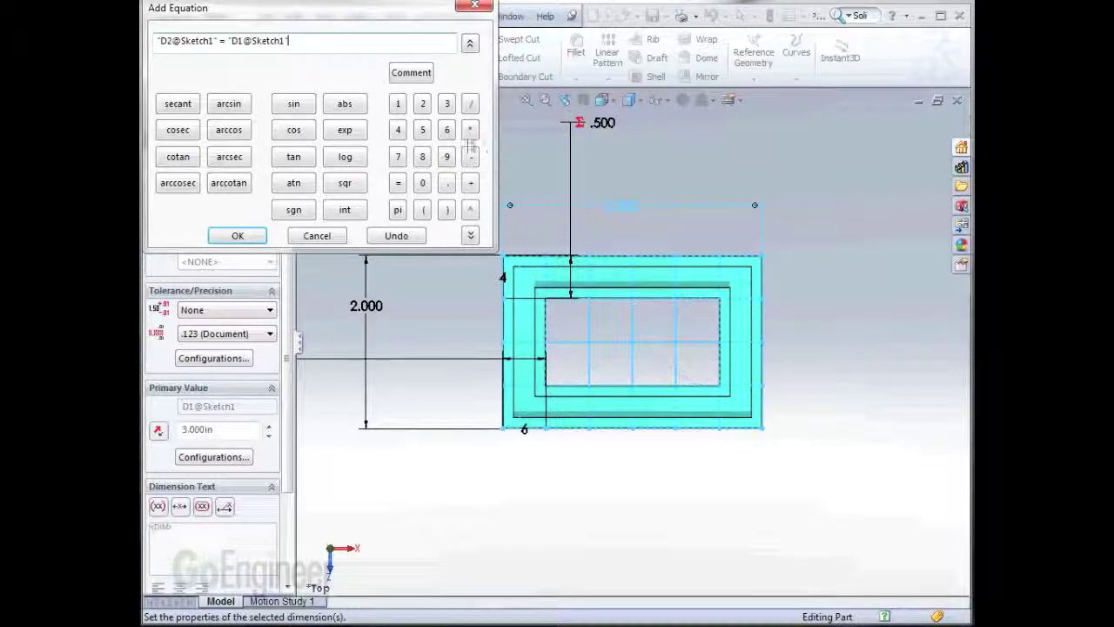
pyautogui.click(470, 134)
pyautogui.click(423, 209)
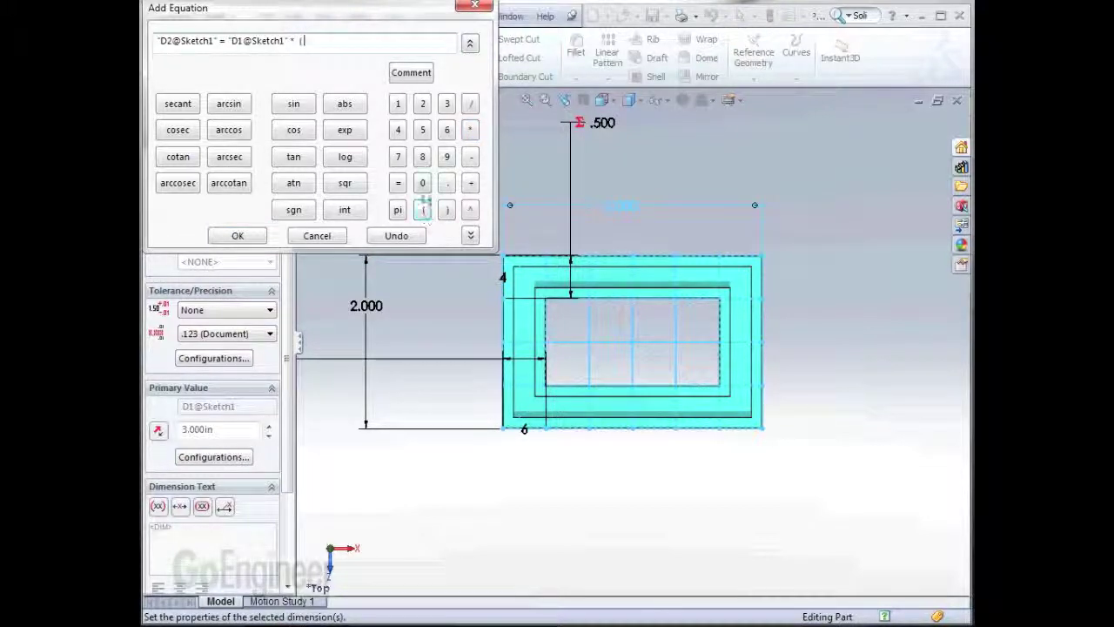
pyautogui.click(423, 105)
pyautogui.click(470, 105)
pyautogui.click(447, 105)
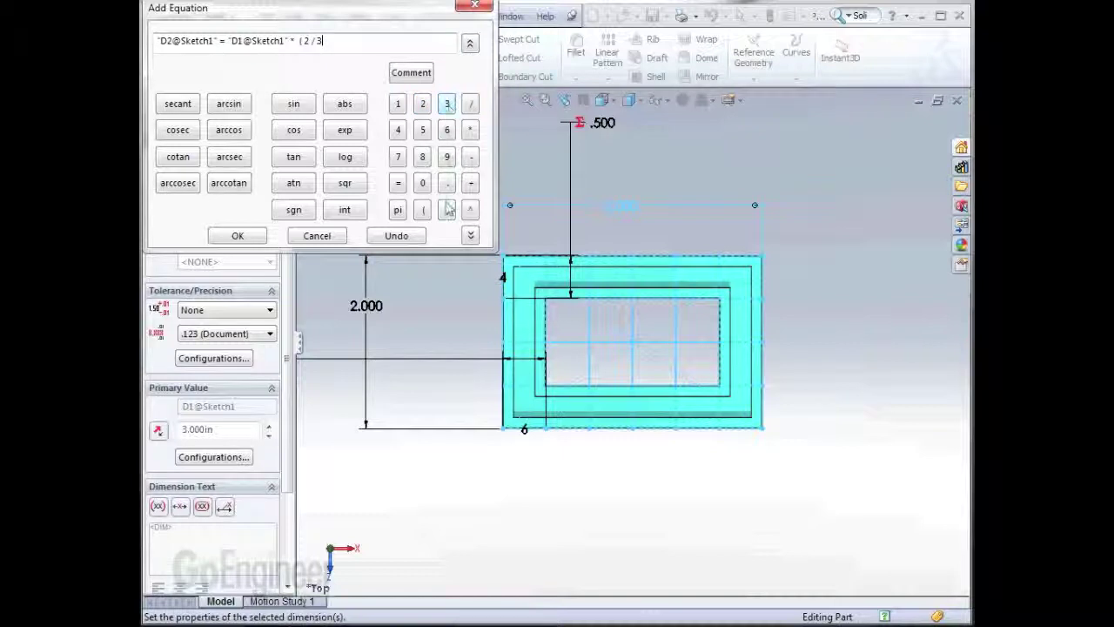
pyautogui.click(447, 210)
pyautogui.click(237, 236)
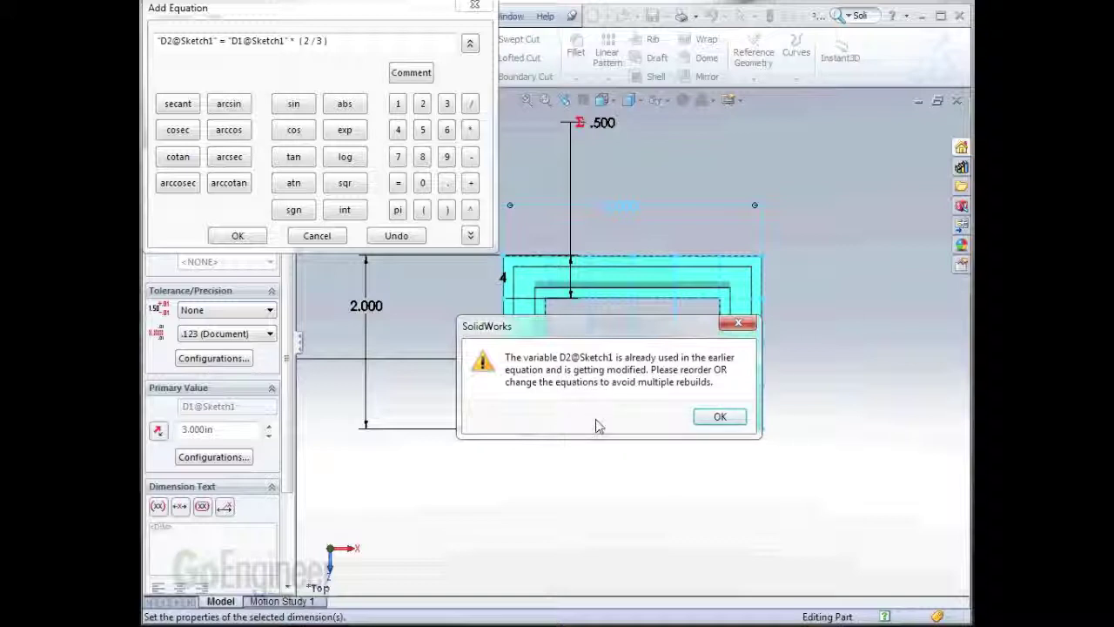
pyautogui.click(720, 417)
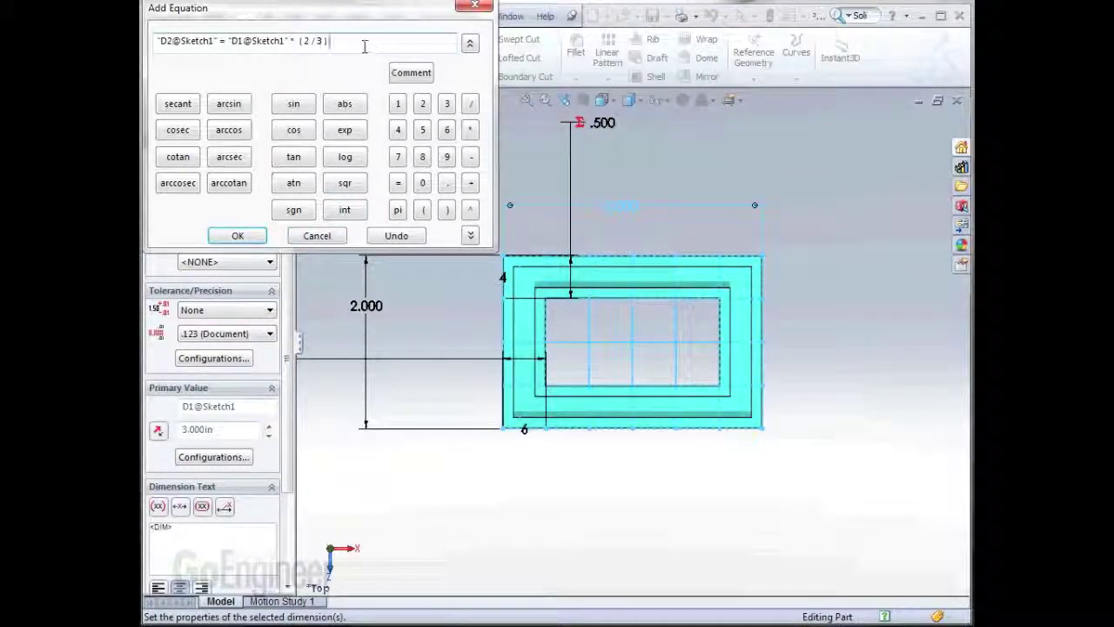
# Copy the equation text, cancel the new entry and insert "D2@Sketch1" = "D1@Sketch1" * (2 / 3) after the first equation in the full list.
pyautogui.moveTo(363, 42); pyautogui.dragTo(157, 41)
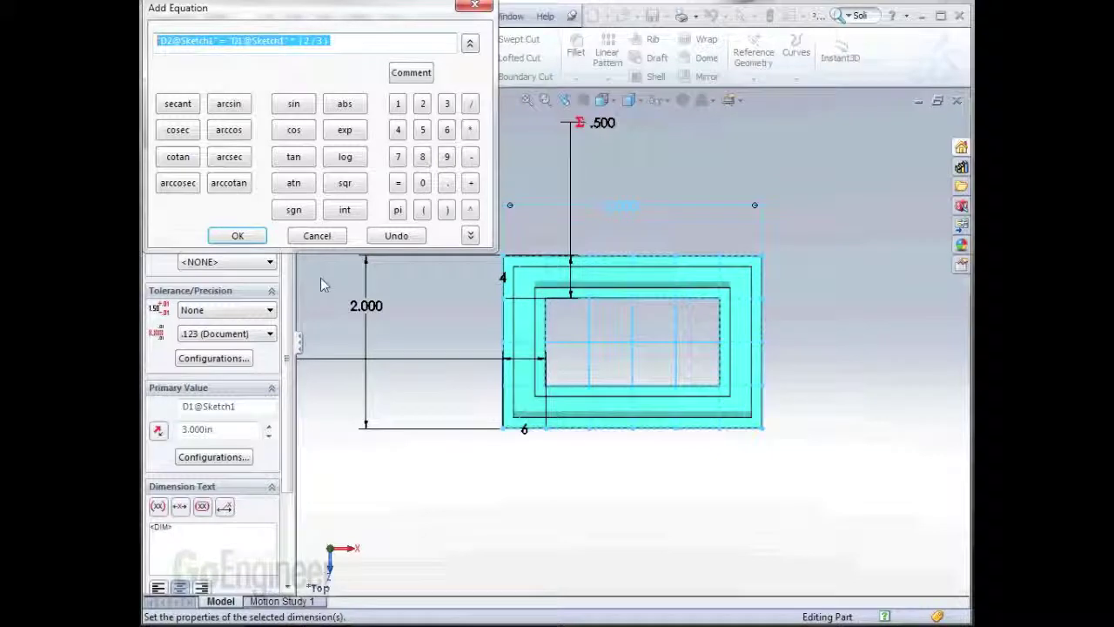
pyautogui.click(317, 239)
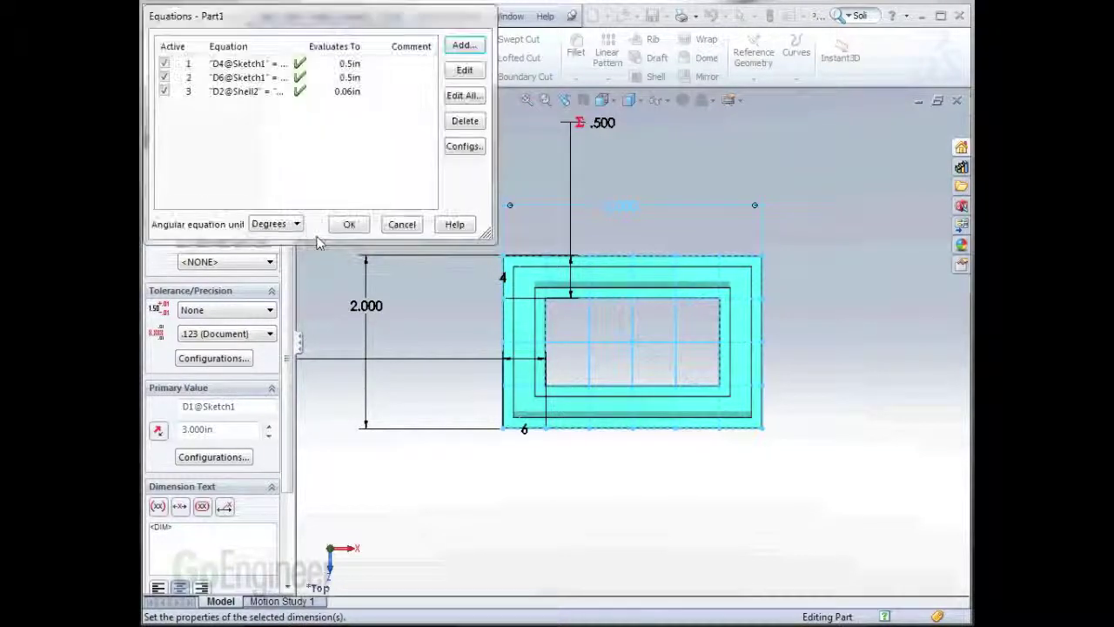
pyautogui.click(464, 96)
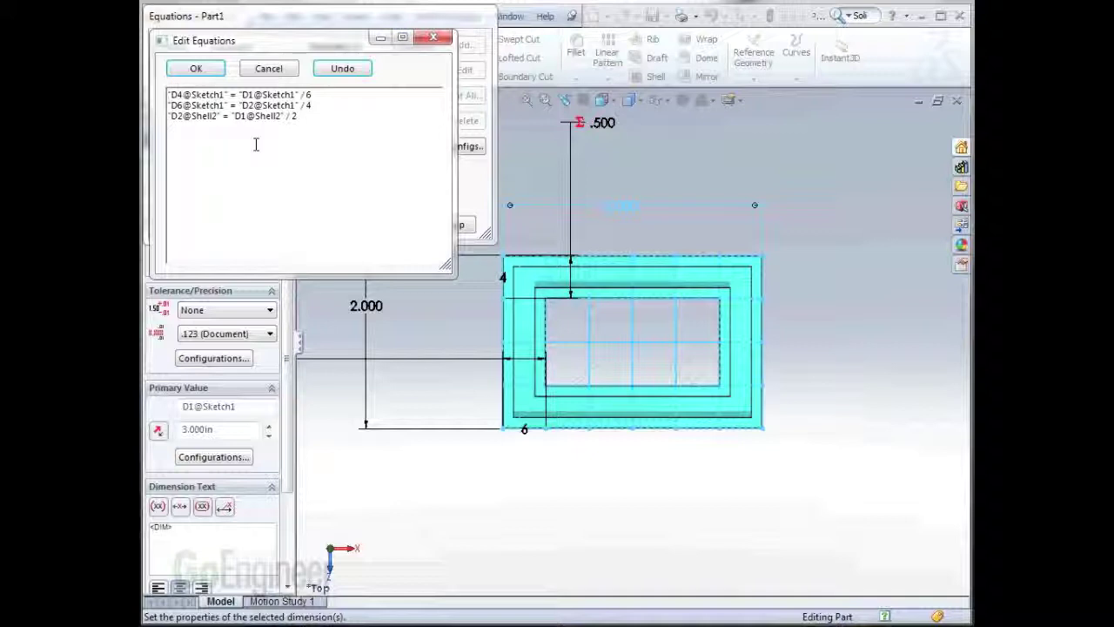
pyautogui.click(325, 96)
pyautogui.press('Return')
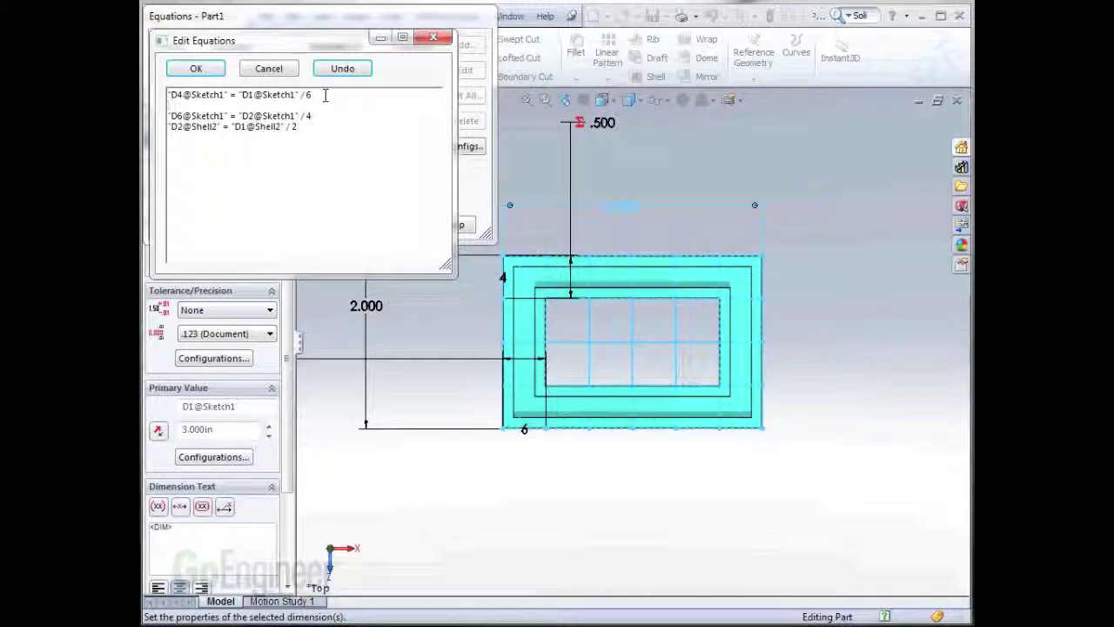
pyautogui.write('"D2@Sketch1" = "D1@Sketch1" * (2/3)')
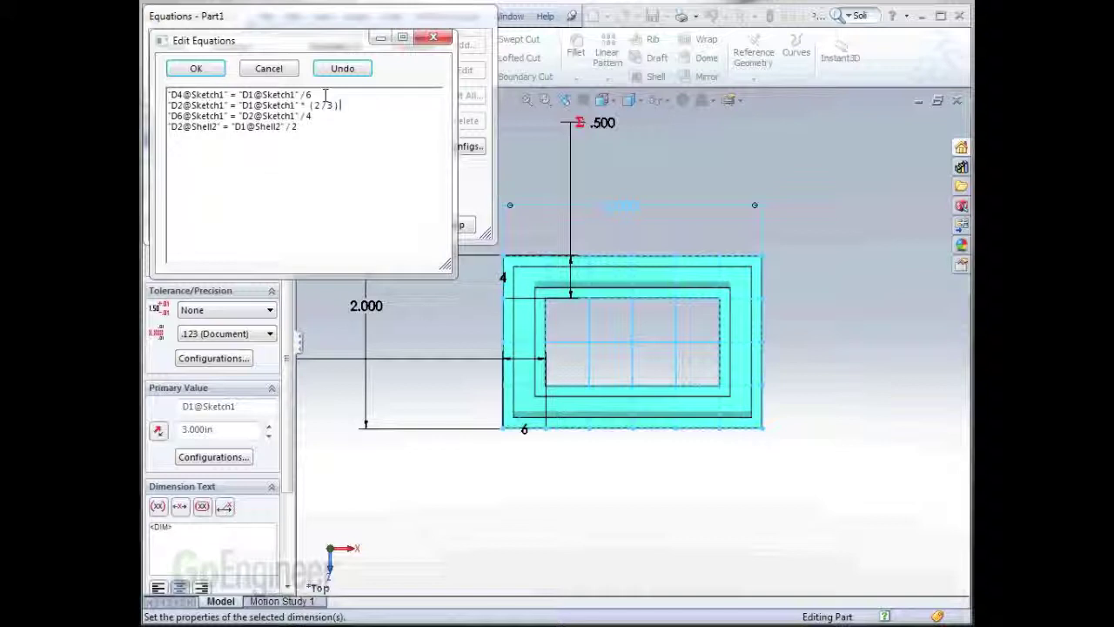
pyautogui.click(190, 69)
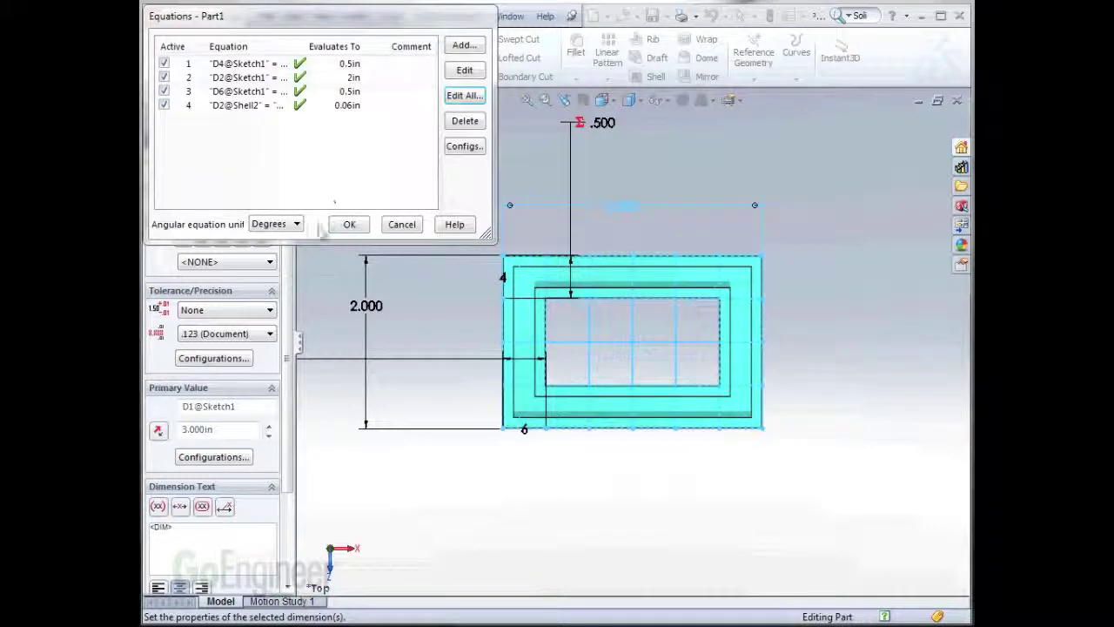
pyautogui.click(349, 224)
# Set the base sketch's overall width dimension to 3.25 in and rebuild the part.
pyautogui.doubleClick(208, 301)
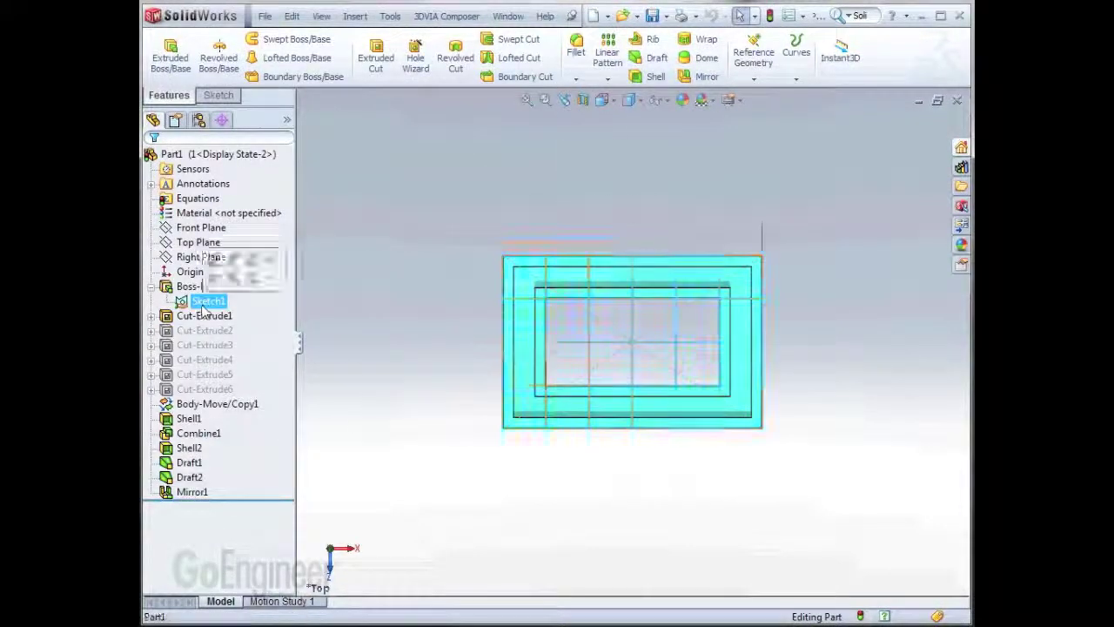
pyautogui.click(618, 213)
pyautogui.doubleClick(618, 216)
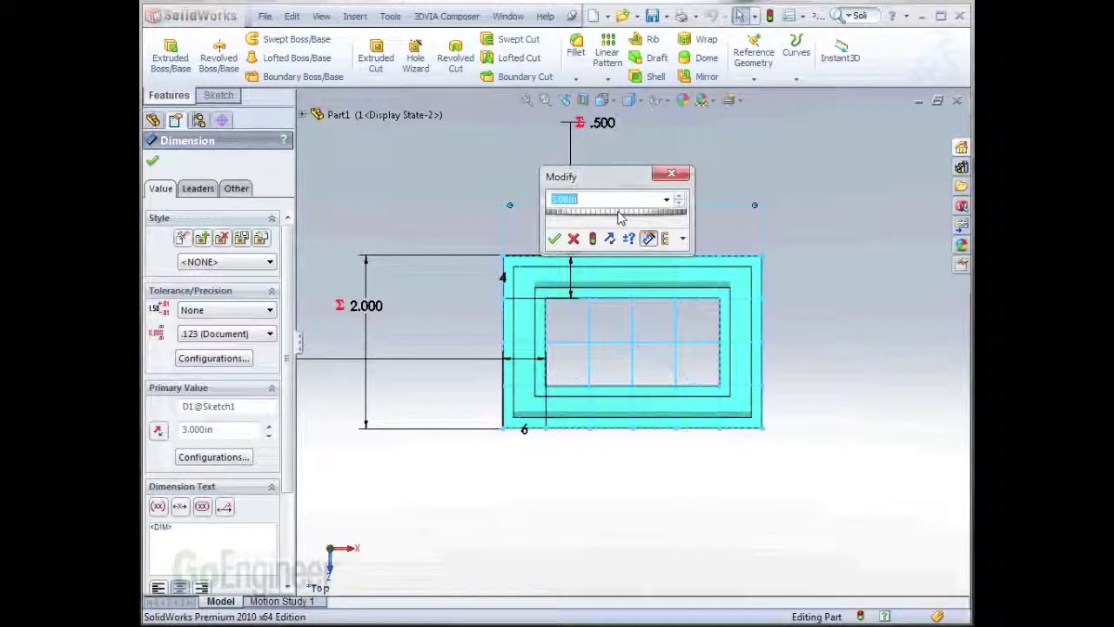
pyautogui.write('3.25')
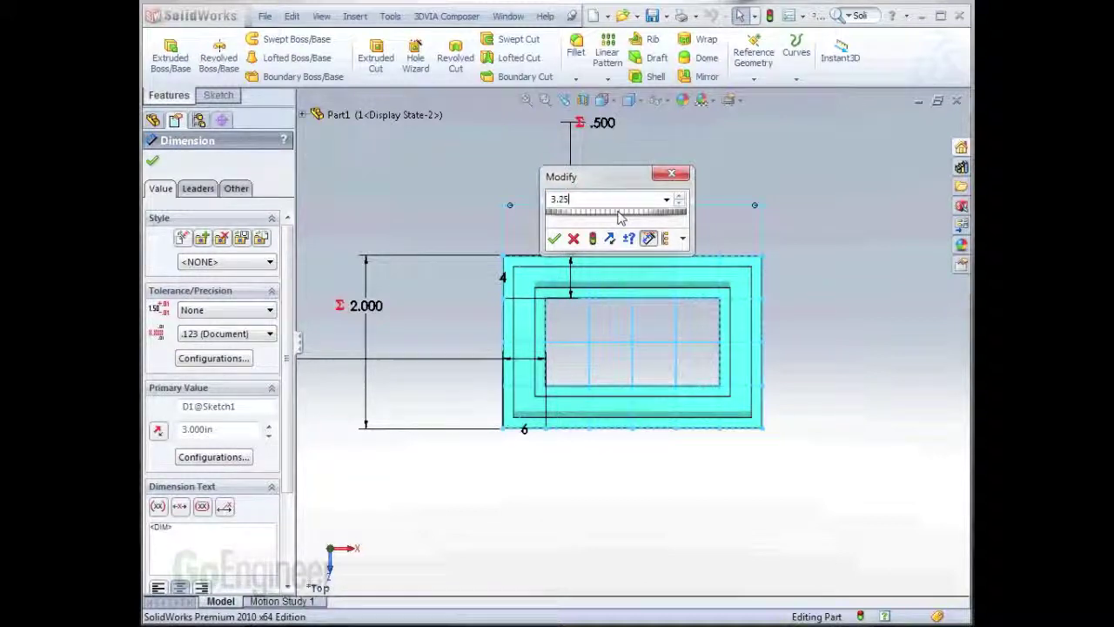
pyautogui.click(595, 239)
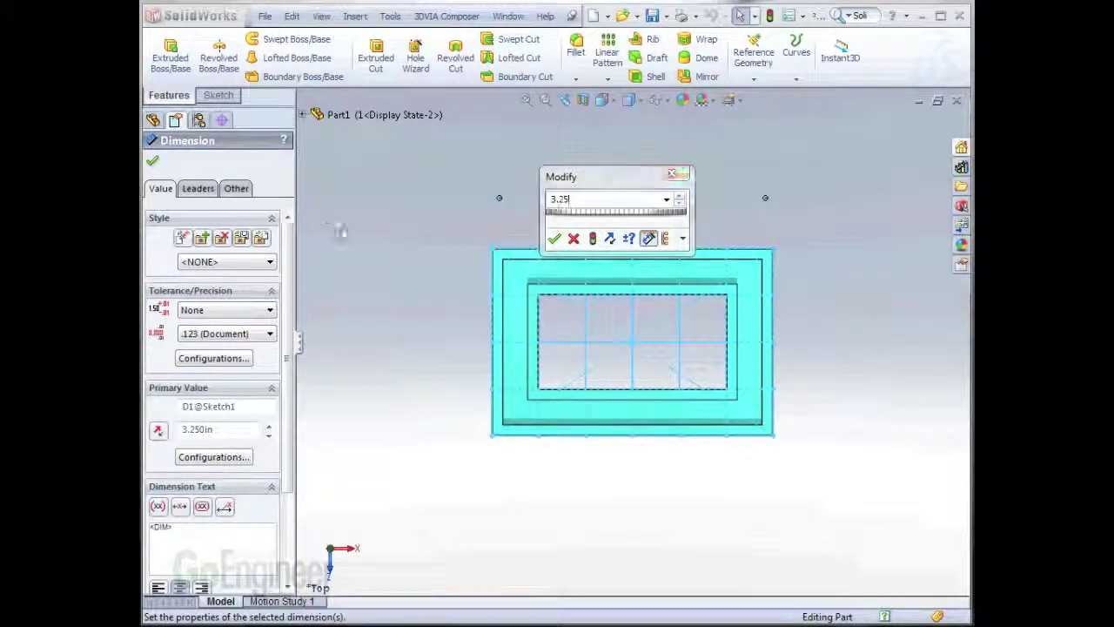
pyautogui.click(555, 238)
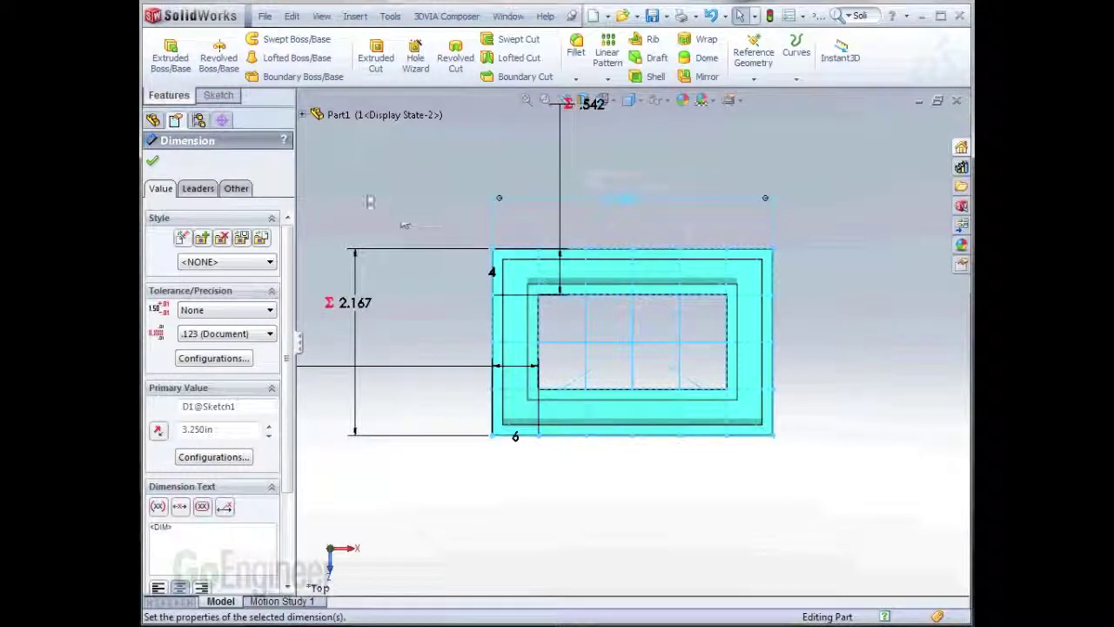
# Activate configurations 2 through 6 in turn and inspect each cut variant of the resized part in an angled view.
pyautogui.click(198, 120)
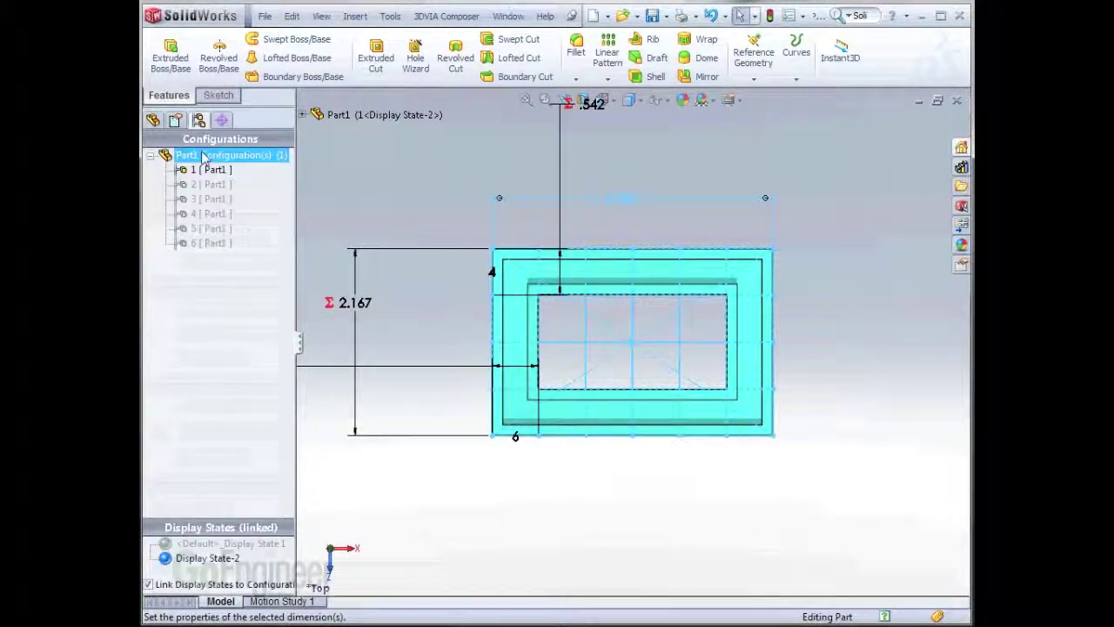
pyautogui.click(209, 184)
pyautogui.keyDown('shift'); pyautogui.click(196, 191); pyautogui.keyUp('shift')
pyautogui.doubleClick(202, 185)
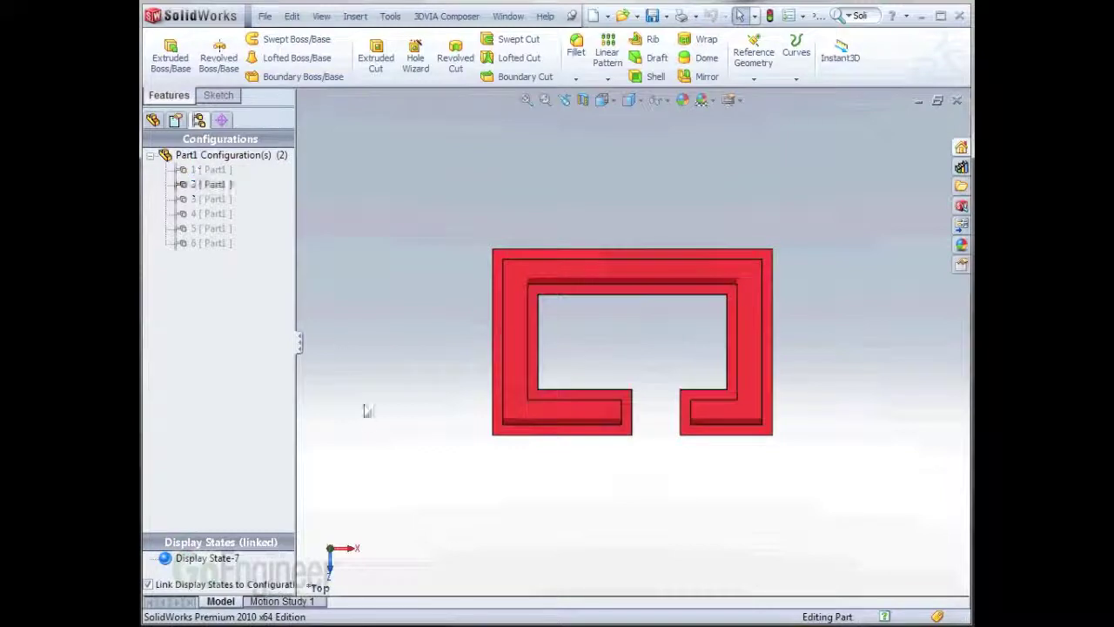
pyautogui.moveTo(363, 406); pyautogui.dragTo(383, 293, button='middle')
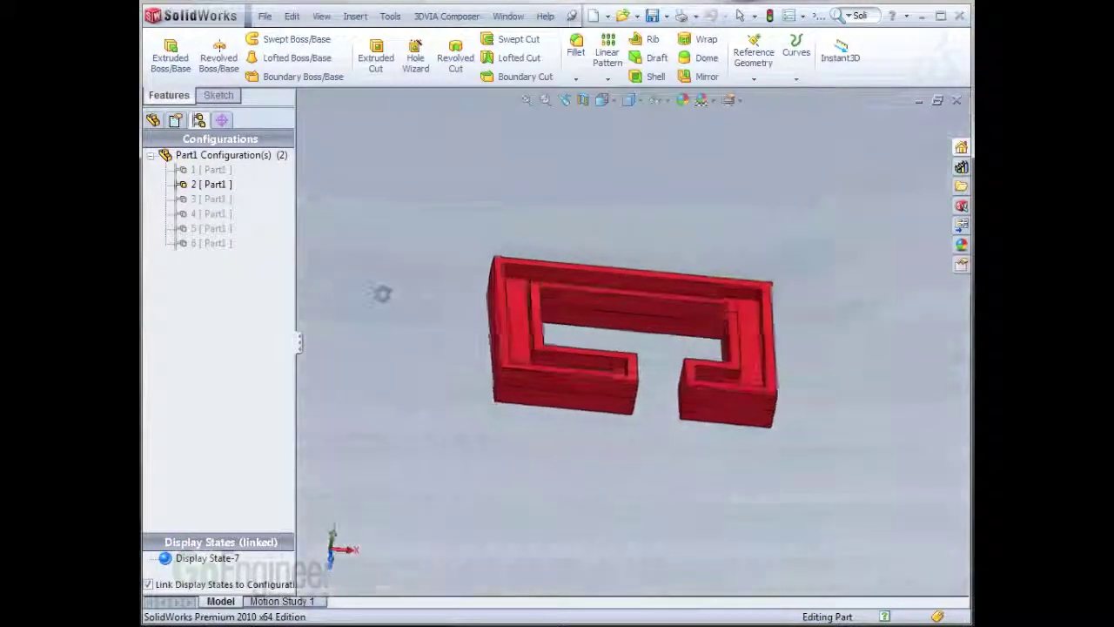
pyautogui.doubleClick(209, 198)
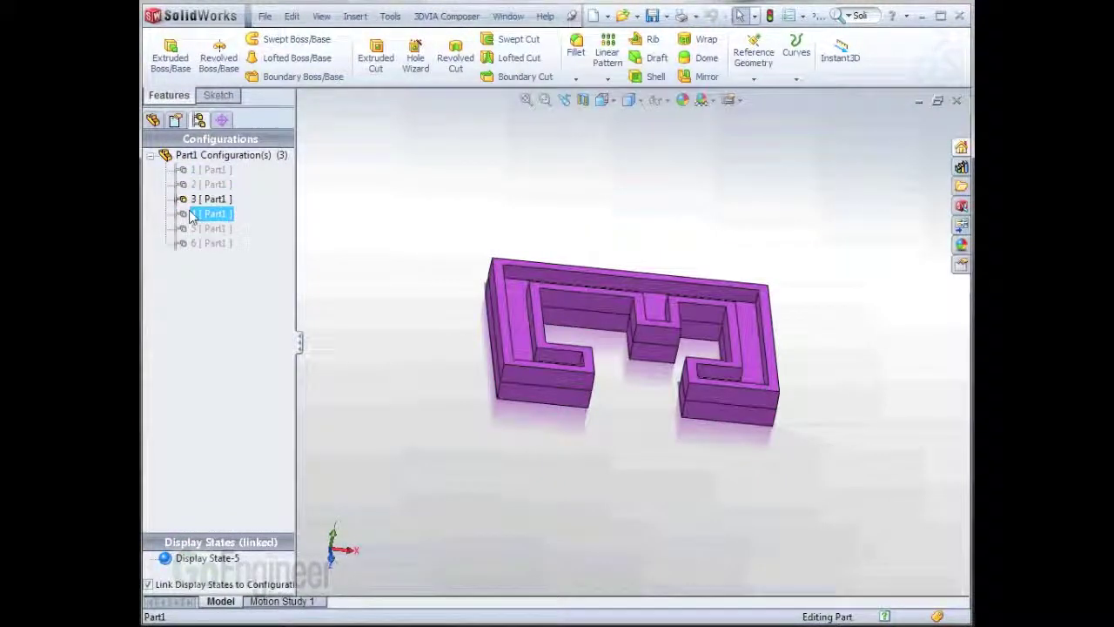
pyautogui.doubleClick(188, 213)
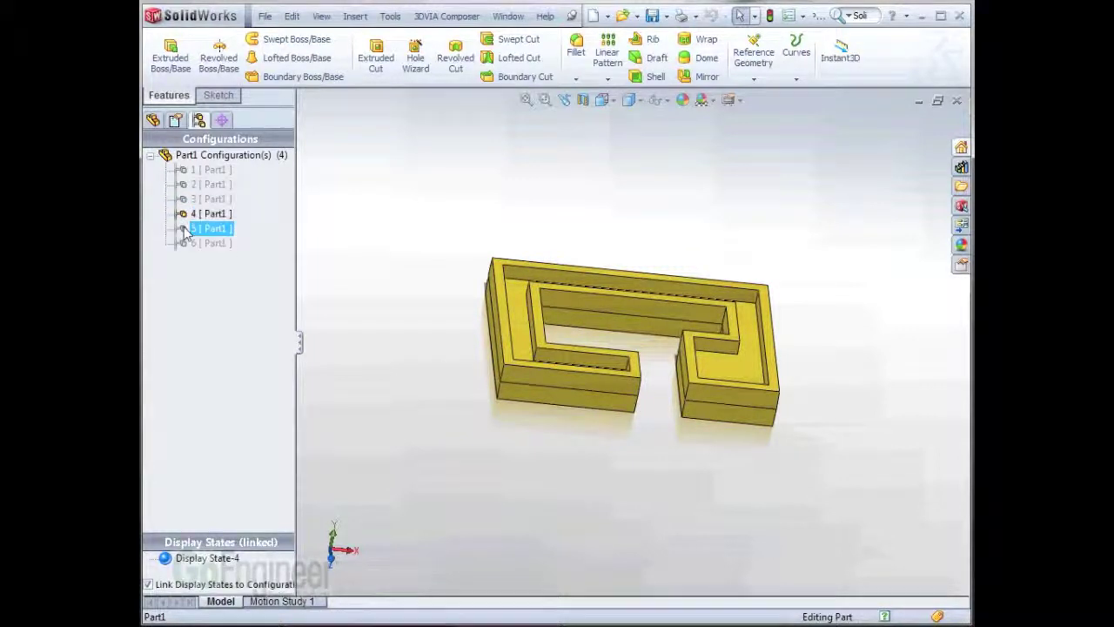
pyautogui.doubleClick(188, 243)
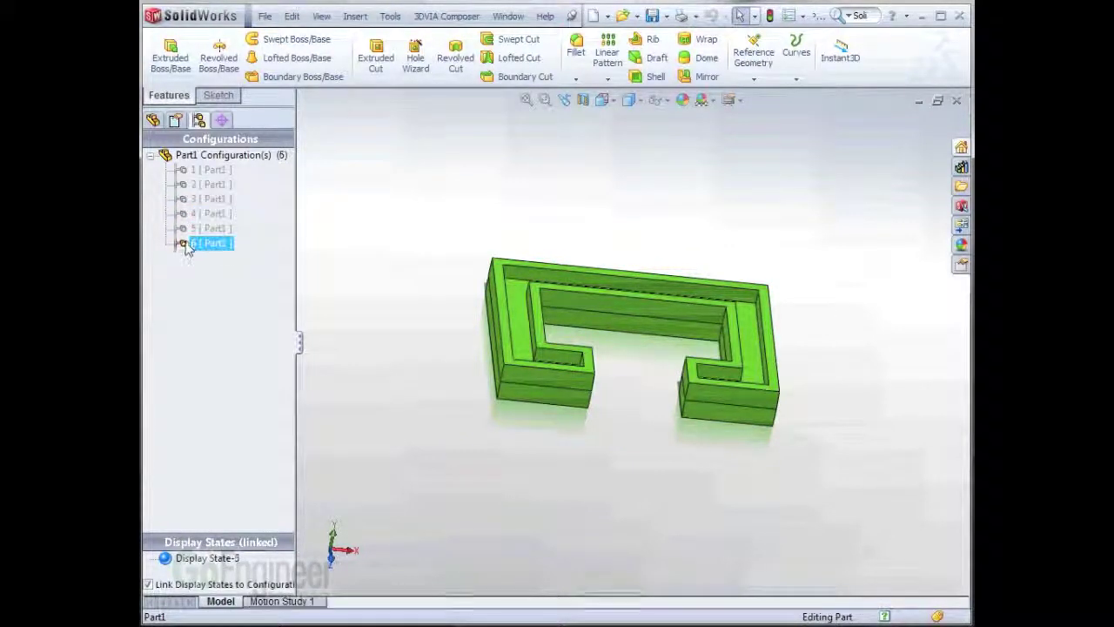